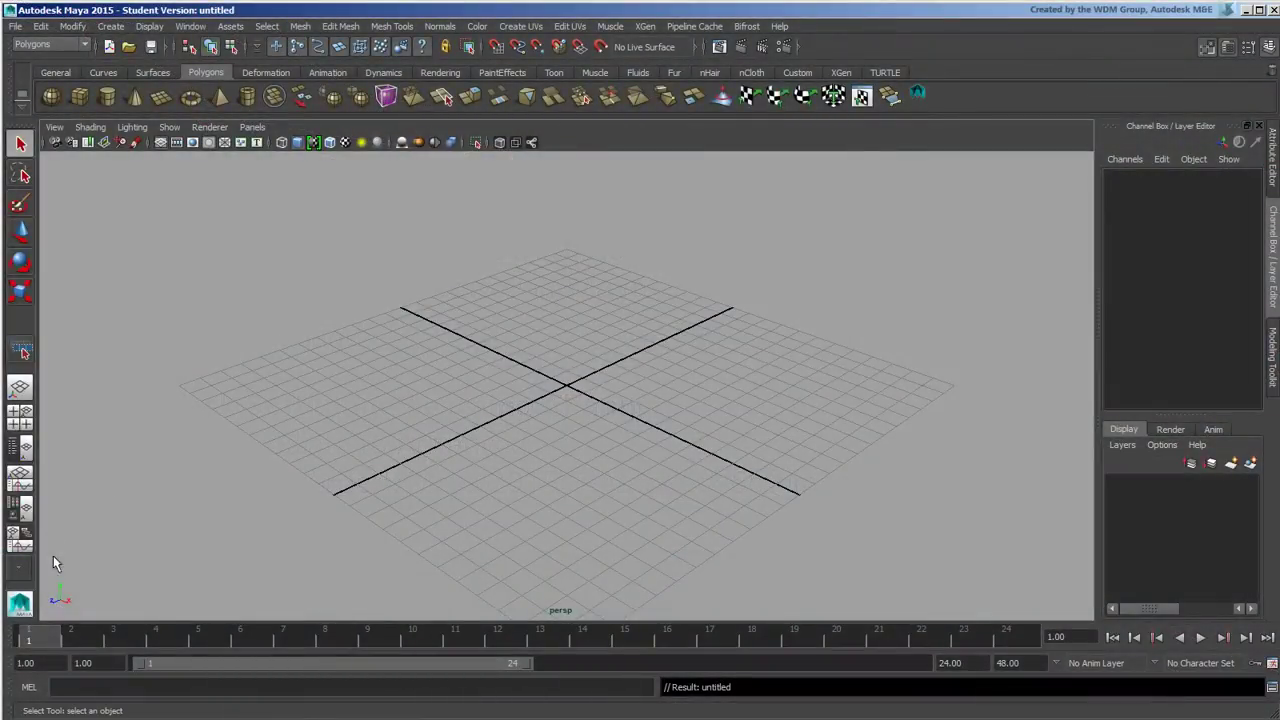
Step: Split the workspace into an Outliner and perspective view, replace the Outliner with the UV Texture Editor, and widen that pane
left_click(20, 448)
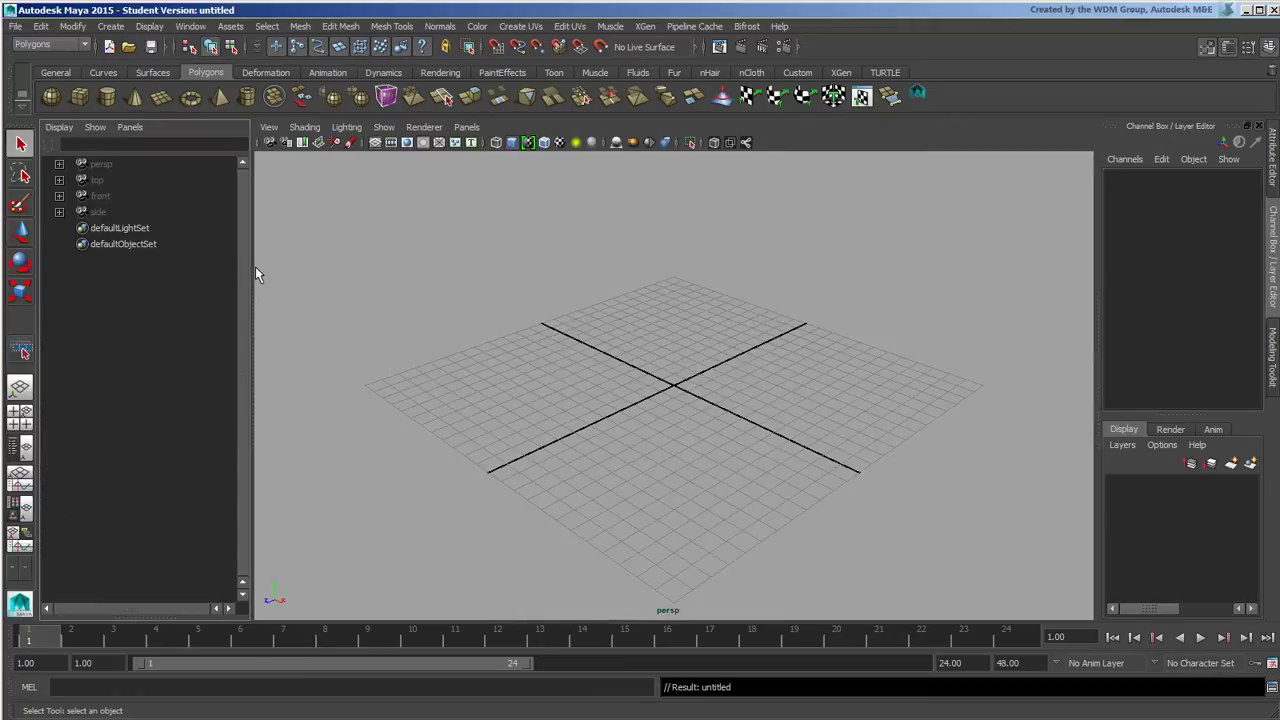
left_click_drag(252, 265, 676, 245)
left_click(128, 130)
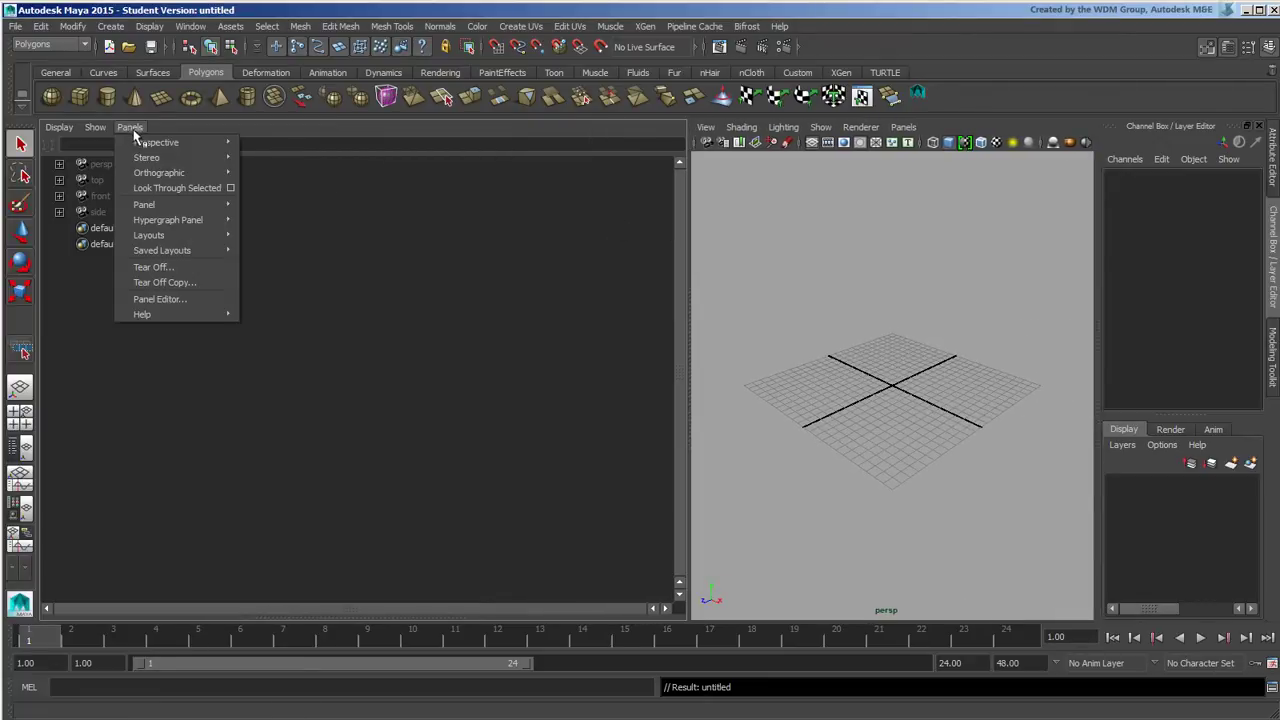
mouse_move(199, 204)
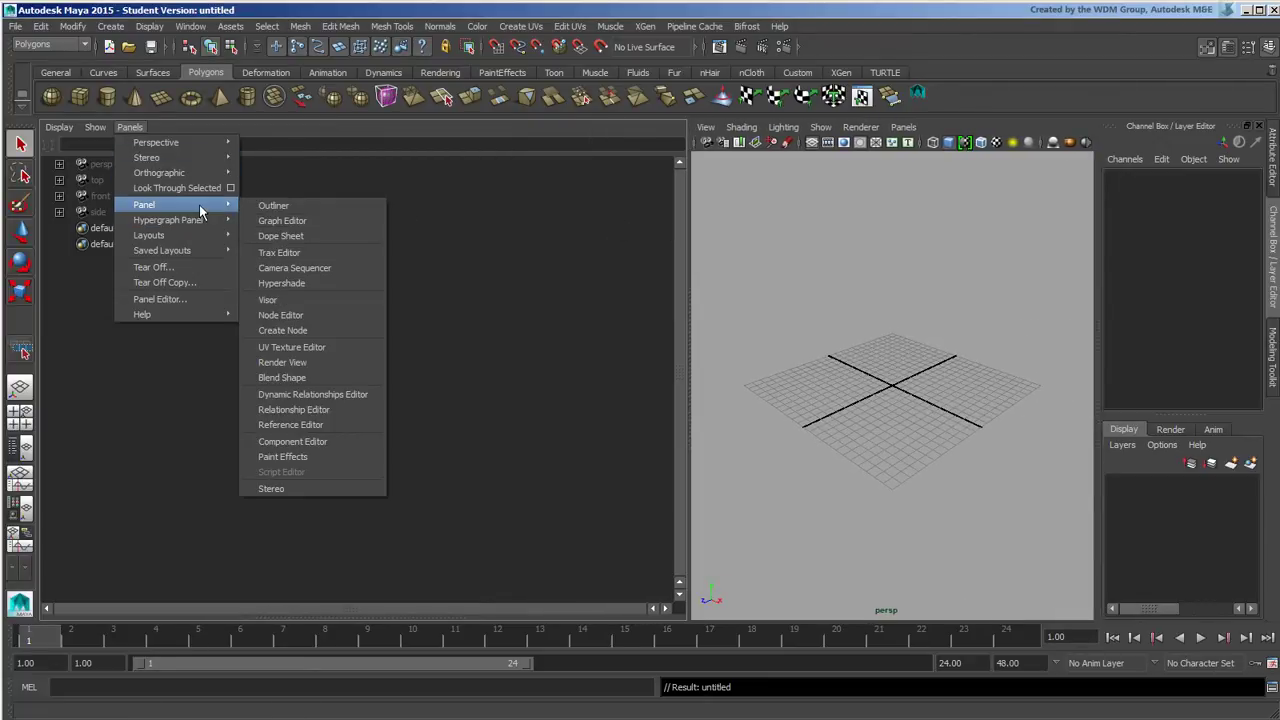
left_click(333, 347)
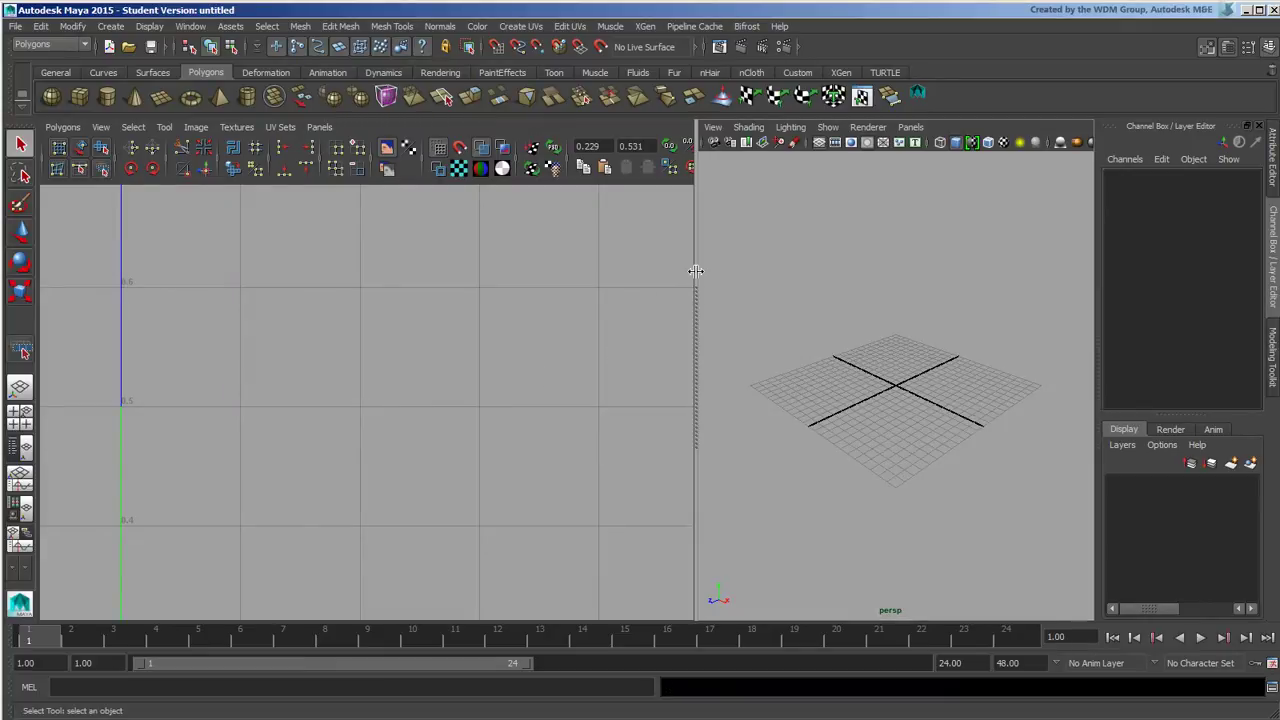
left_click_drag(695, 270, 782, 270)
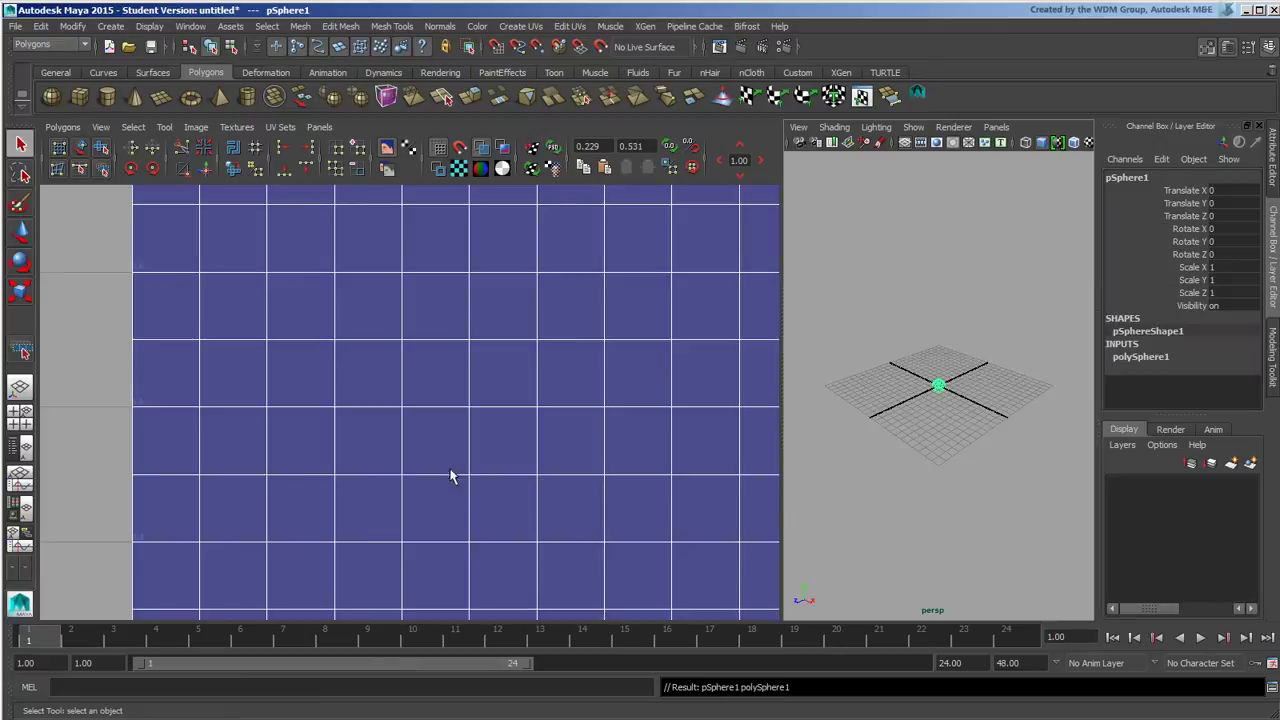
Step: Create a default polygon sphere and bring it up close in the perspective view
left_click(51, 96)
right_click_drag(1031, 381, 1112, 364, "alt")
right_click_drag(925, 390, 991, 386, "alt")
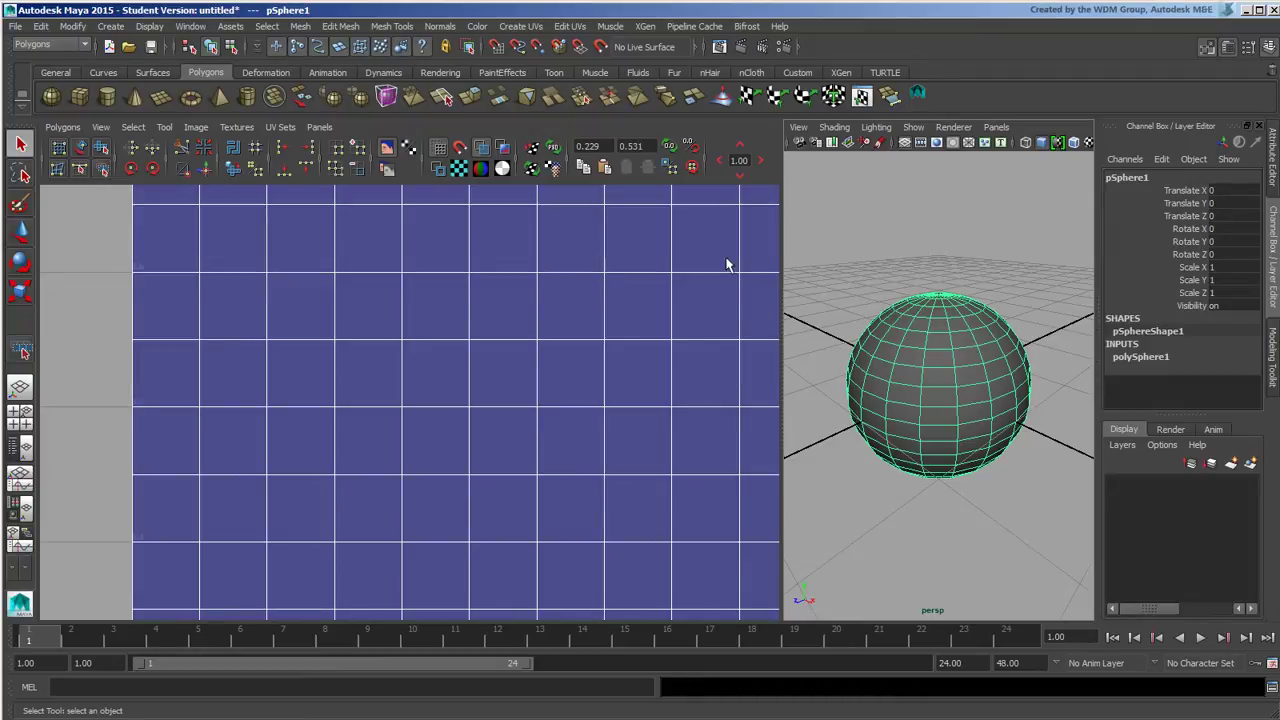
Step: Open the UV Texture Editor as a floating window and move it down clear of the sphere
left_click(268, 27)
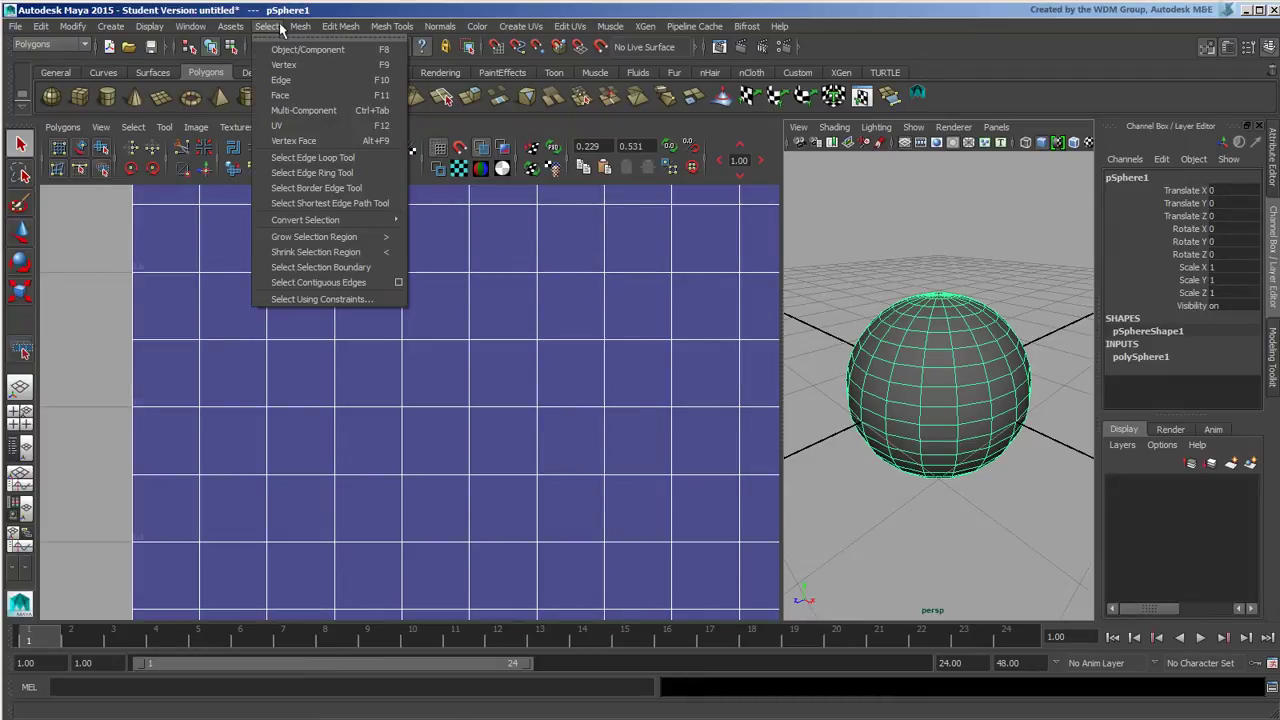
mouse_move(190, 27)
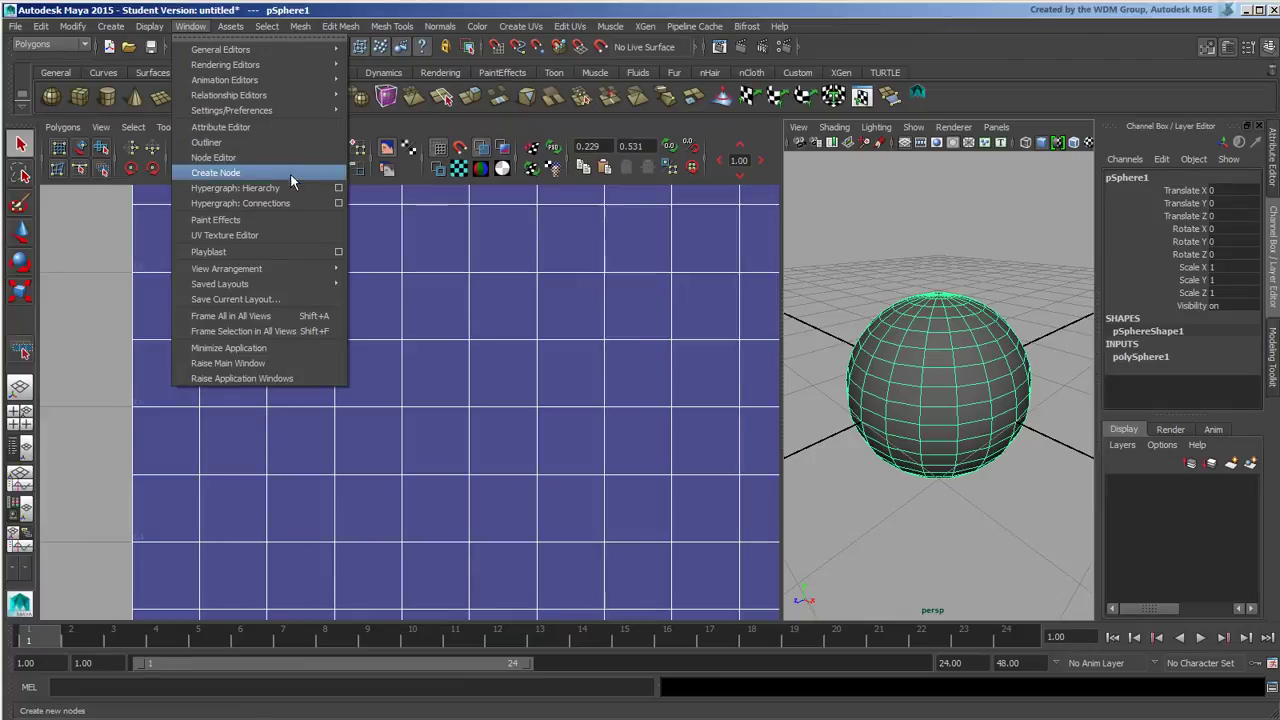
left_click(289, 234)
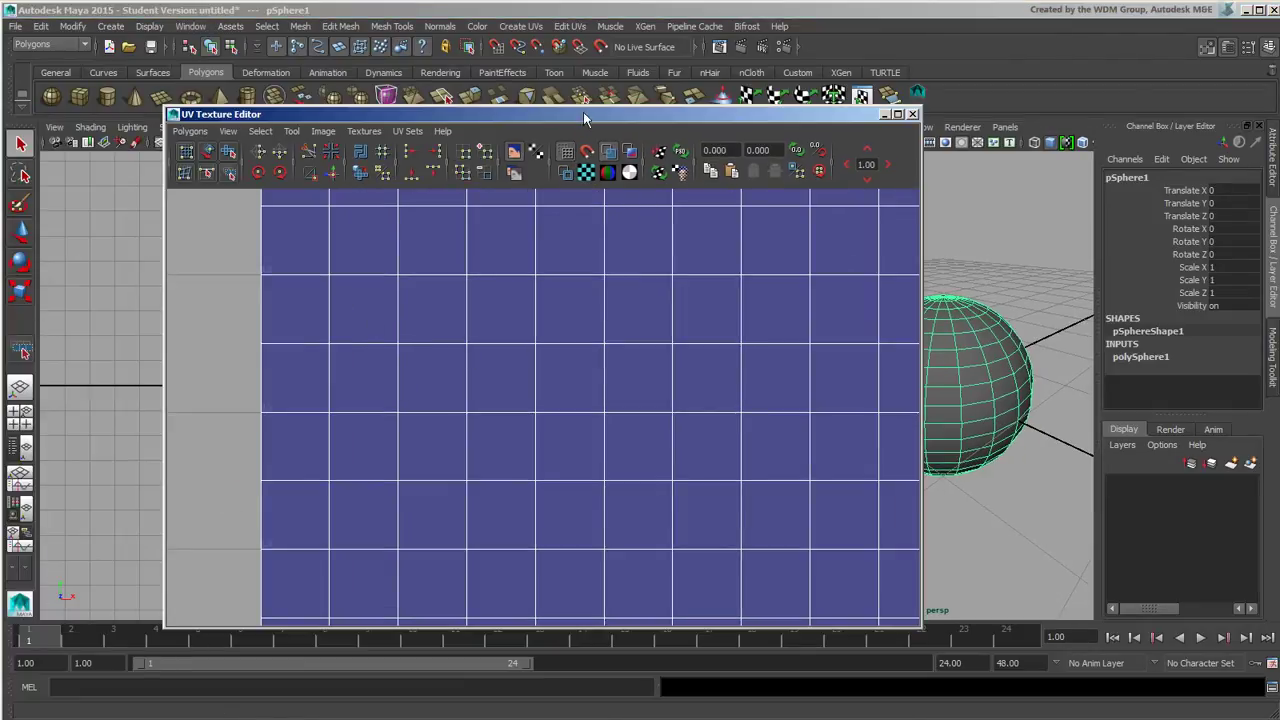
left_click_drag(583, 112, 644, 493)
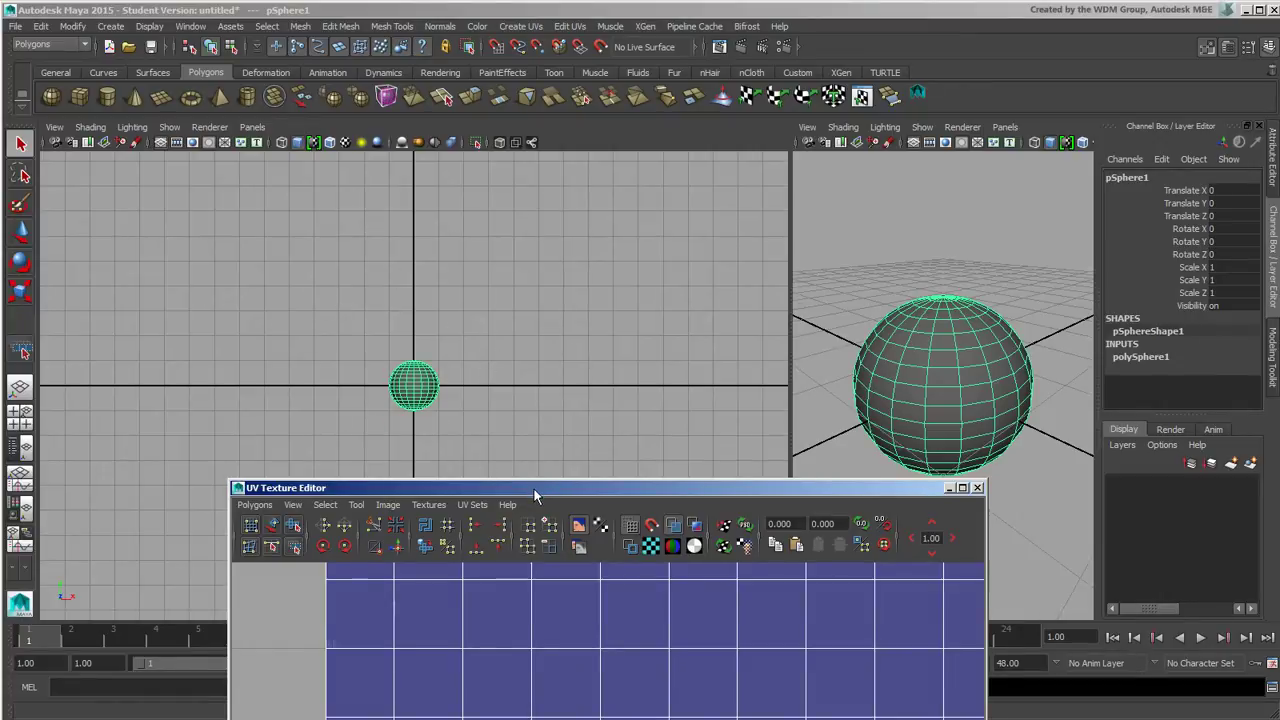
left_click_drag(533, 487, 485, 408)
Step: Maximize the perspective view and arrange the sphere and the floating UV Texture Editor side by side
key("space")
right_click_drag(832, 285, 472, 281, "alt")
middle_click_drag(473, 282, 839, 274, "alt")
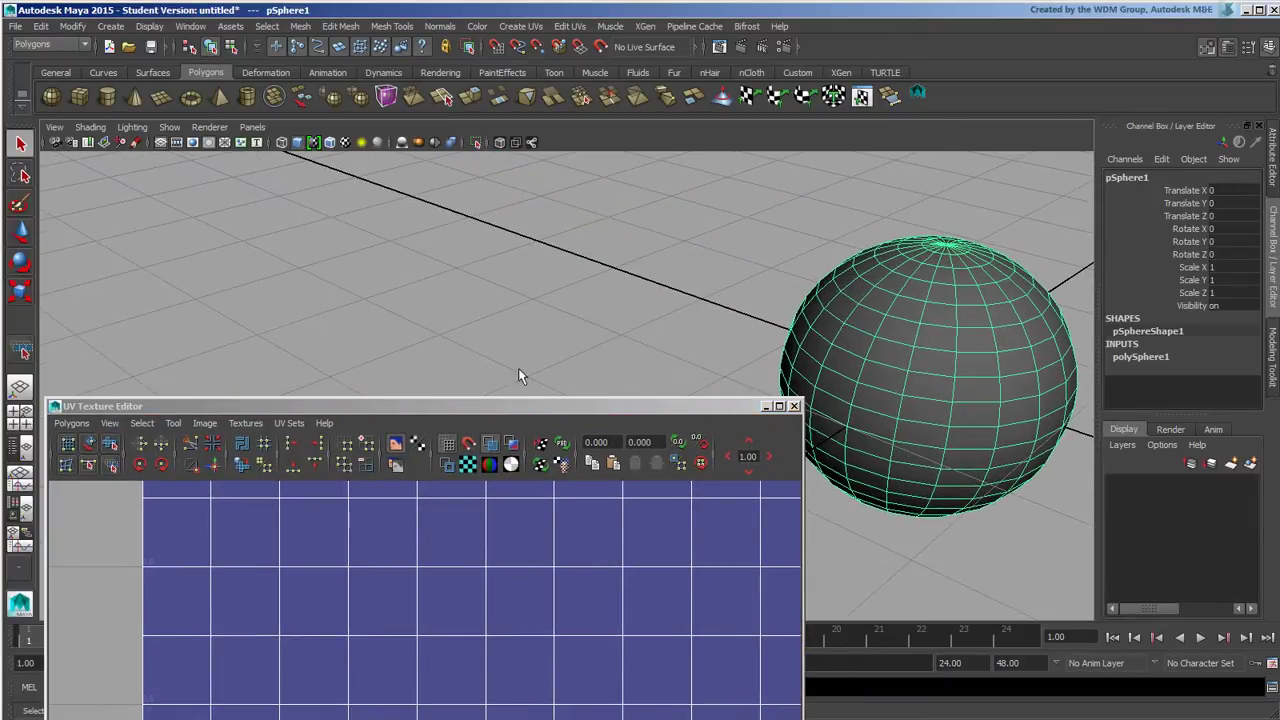
left_click(508, 422)
left_click_drag(496, 405, 491, 153)
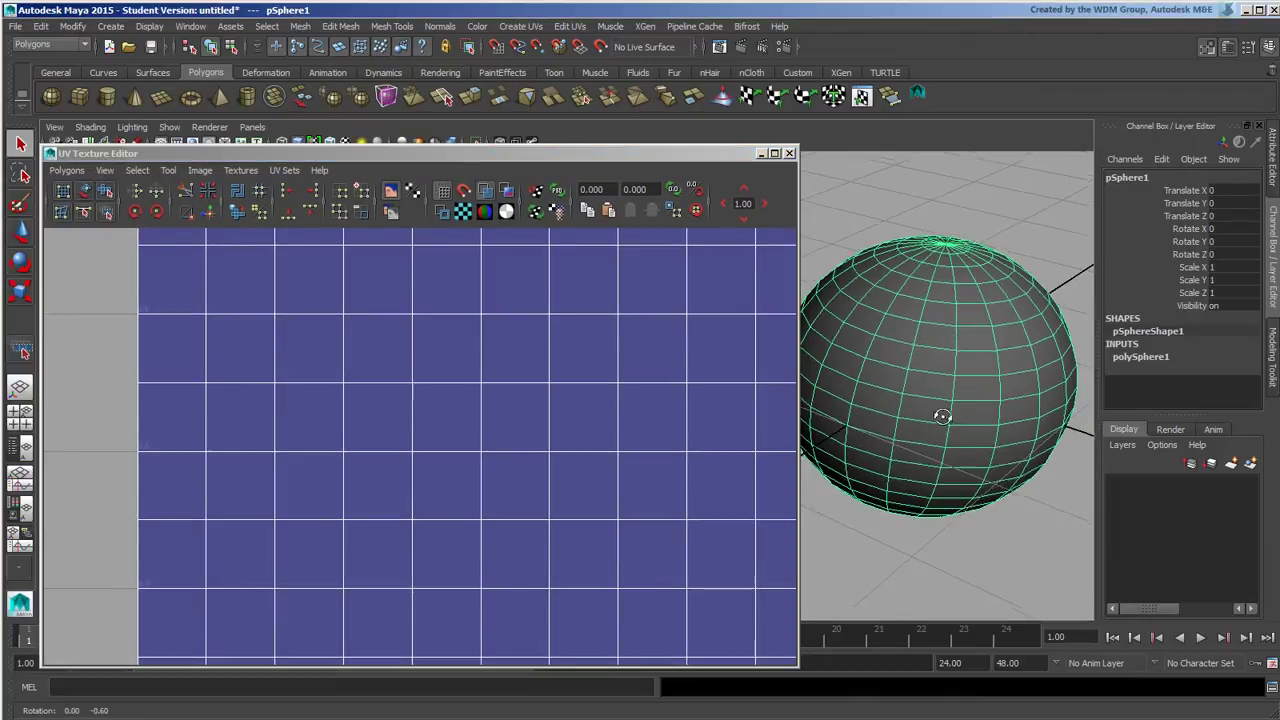
Step: Orbit and frame the sphere beside the floating UV Texture Editor, and close that window
left_click_drag(943, 414, 933, 438, "alt")
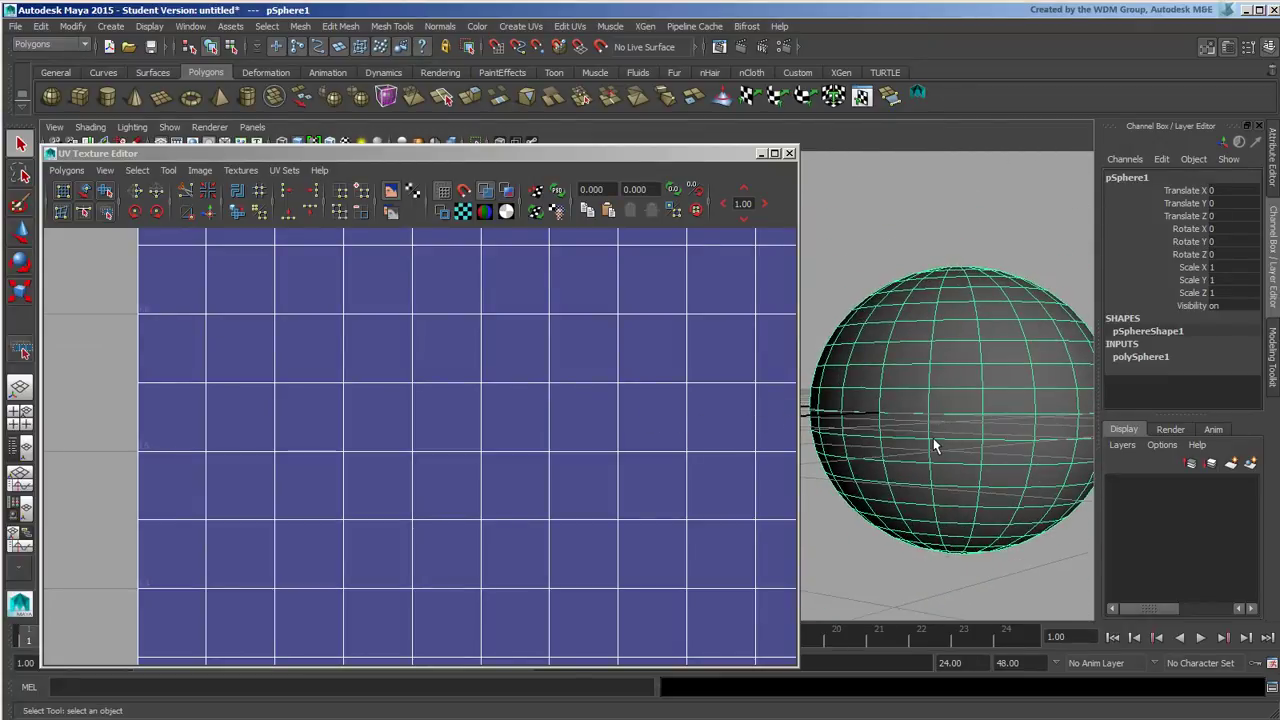
key("f")
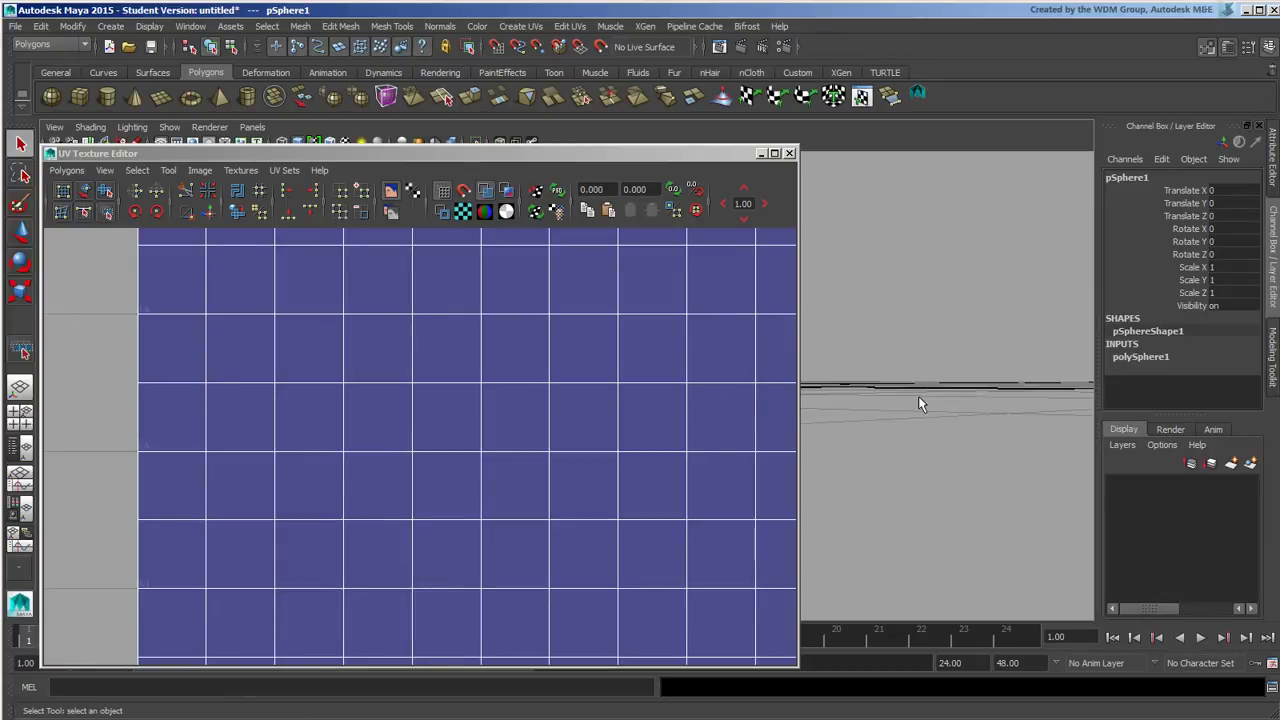
mouse_move(918, 396)
left_mouse_down("alt")
mouse_move(886, 382)
mouse_move(936, 394)
left_mouse_up("alt")
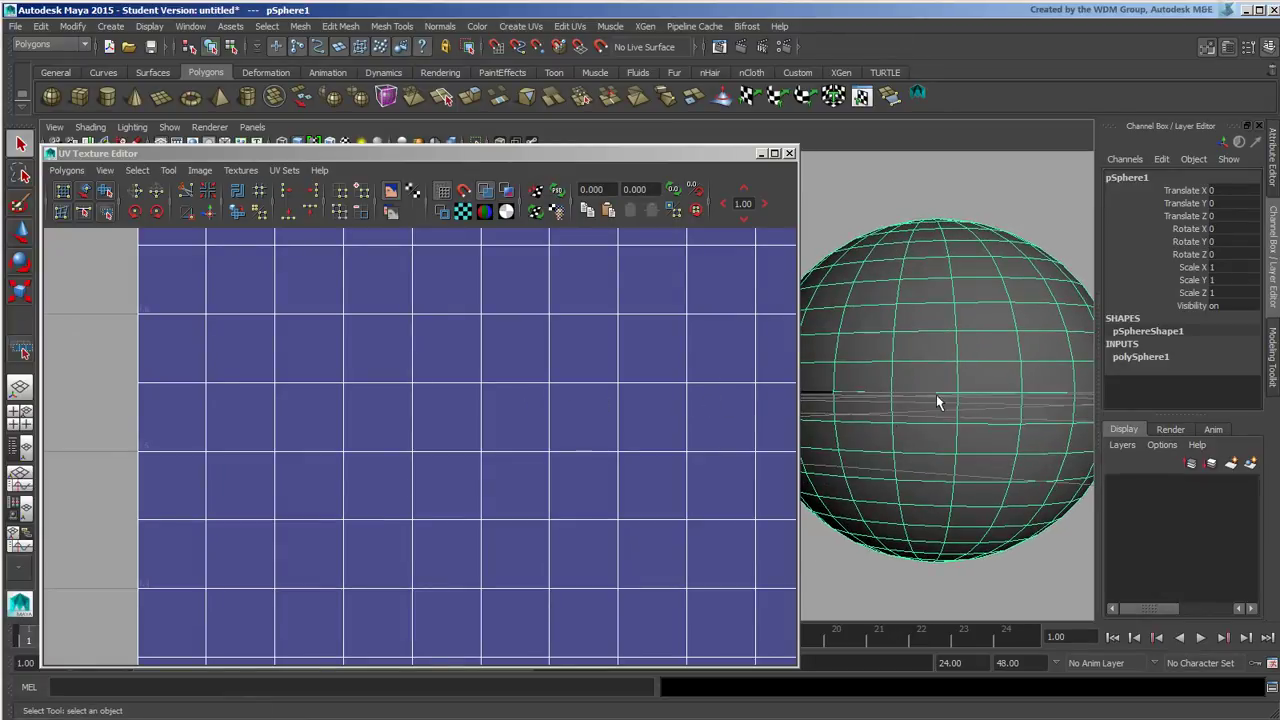
left_click(788, 153)
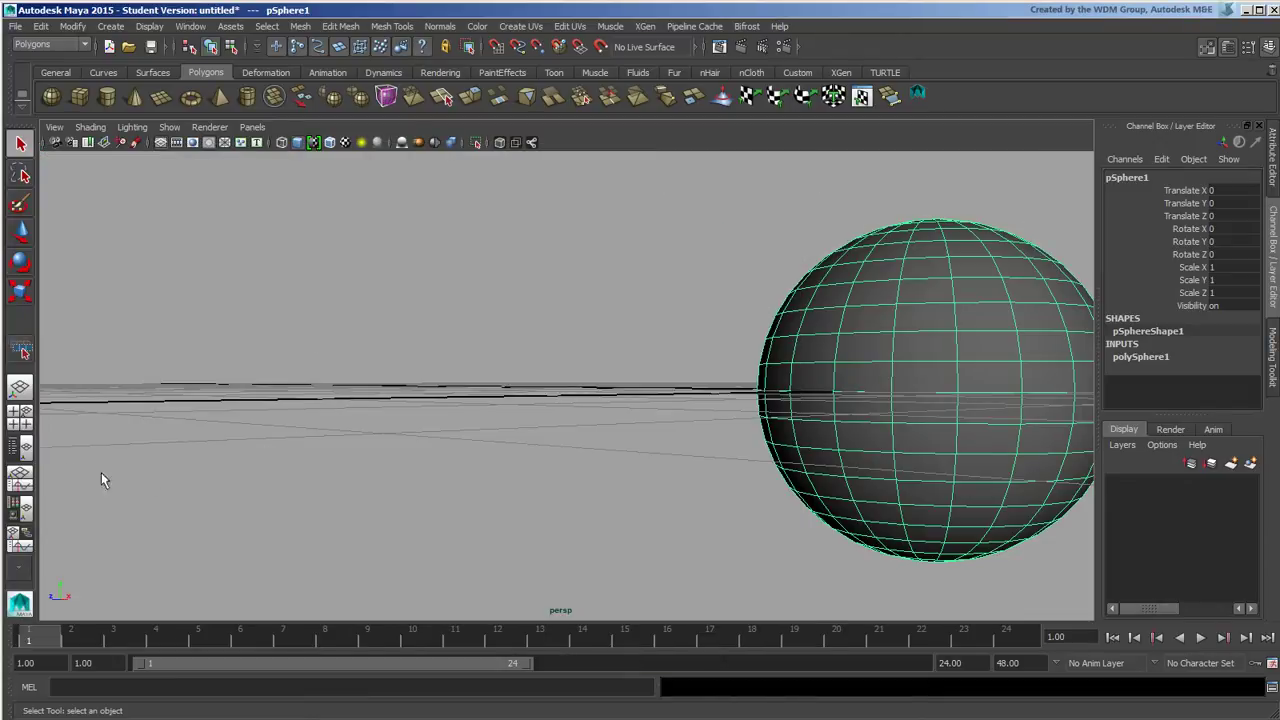
Step: Restore the Outliner and perspective layout, swap the Outliner for the UV Texture Editor, and make it the wider pane
left_click(20, 448)
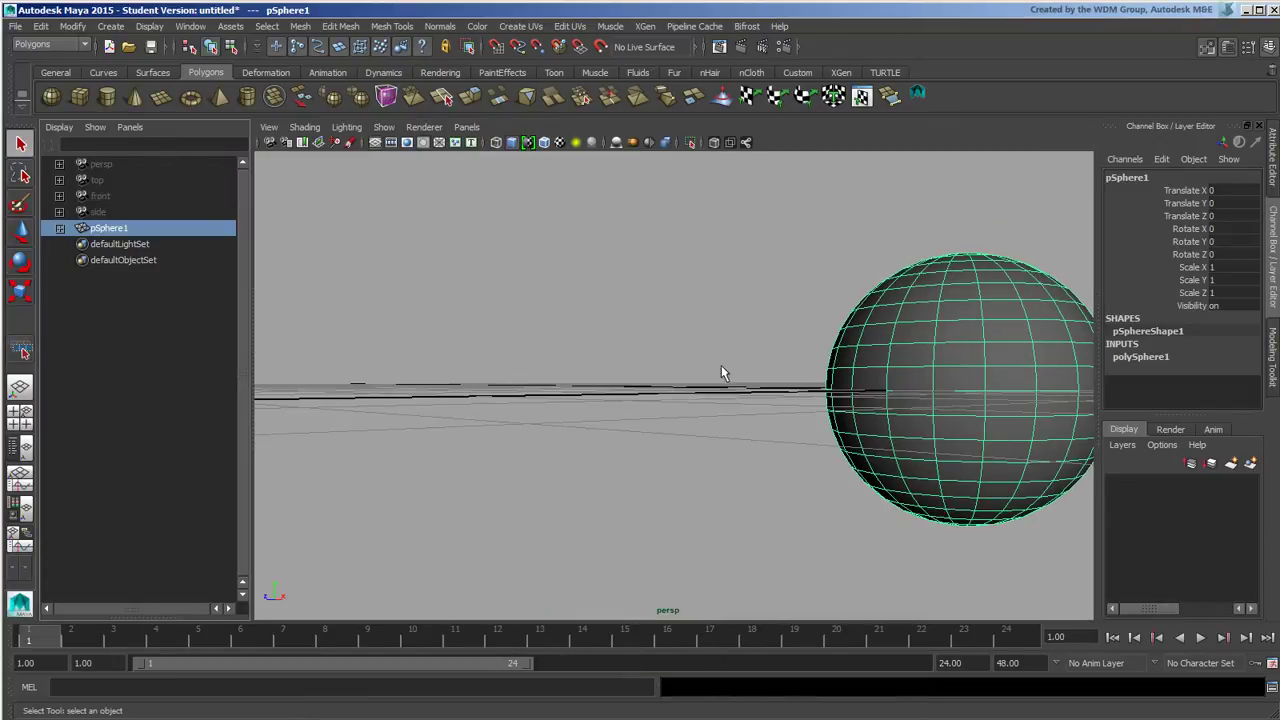
key("f")
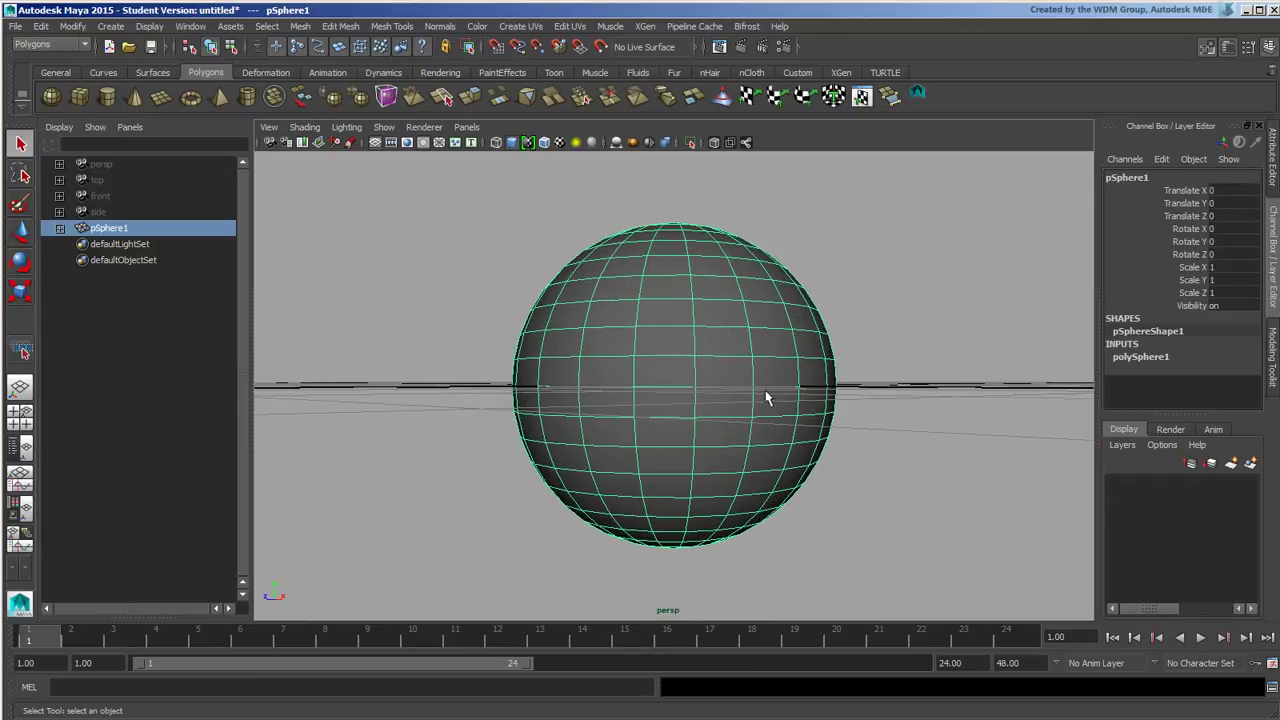
left_click_drag(247, 301, 840, 335)
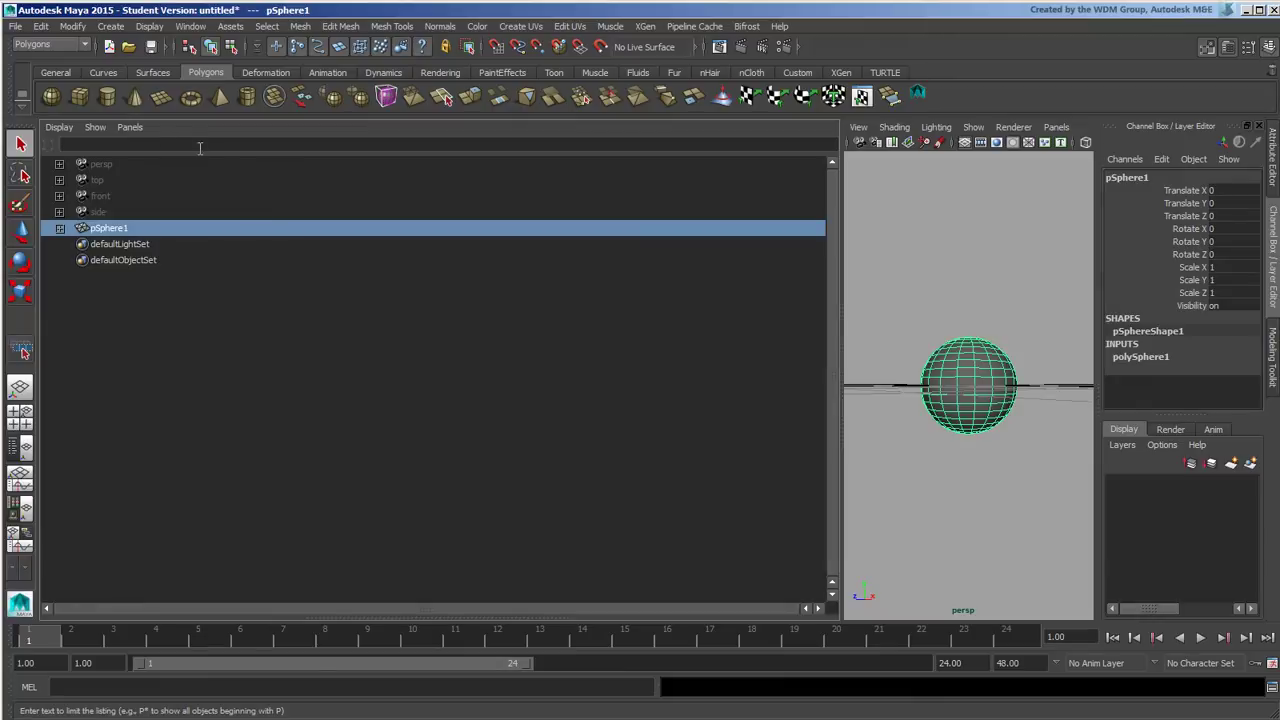
left_click(130, 128)
mouse_move(160, 204)
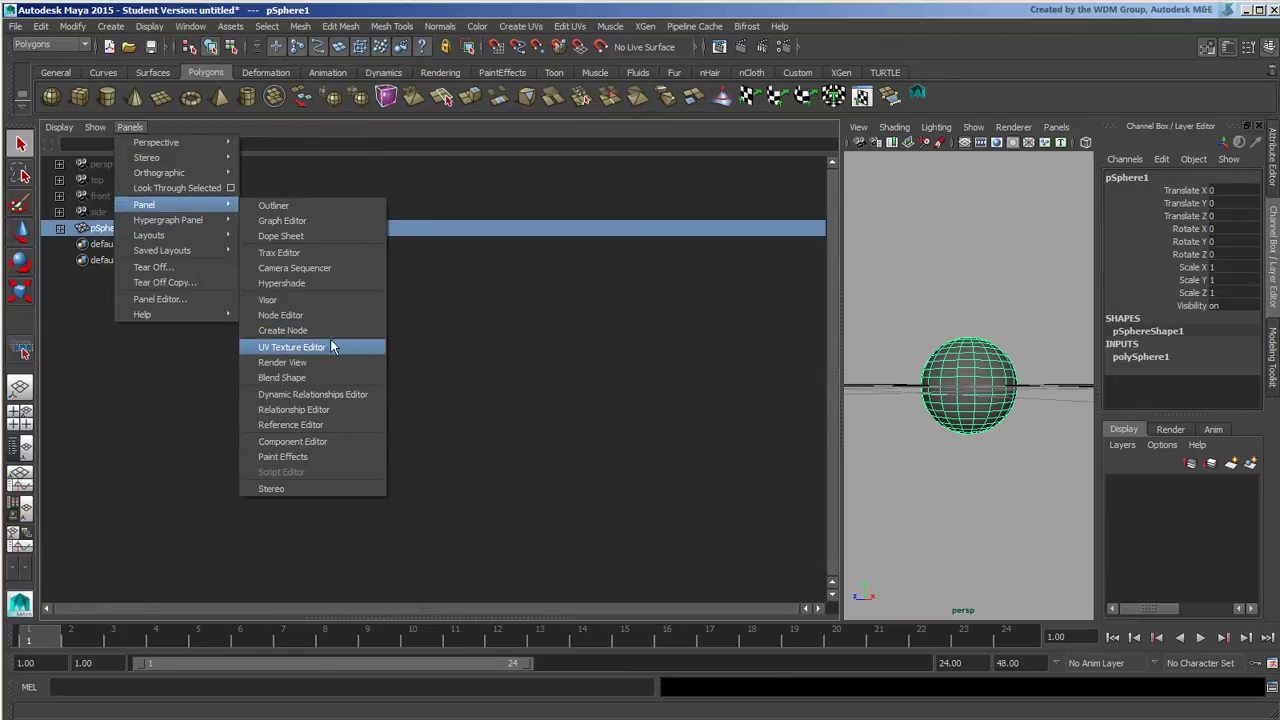
left_click(292, 347)
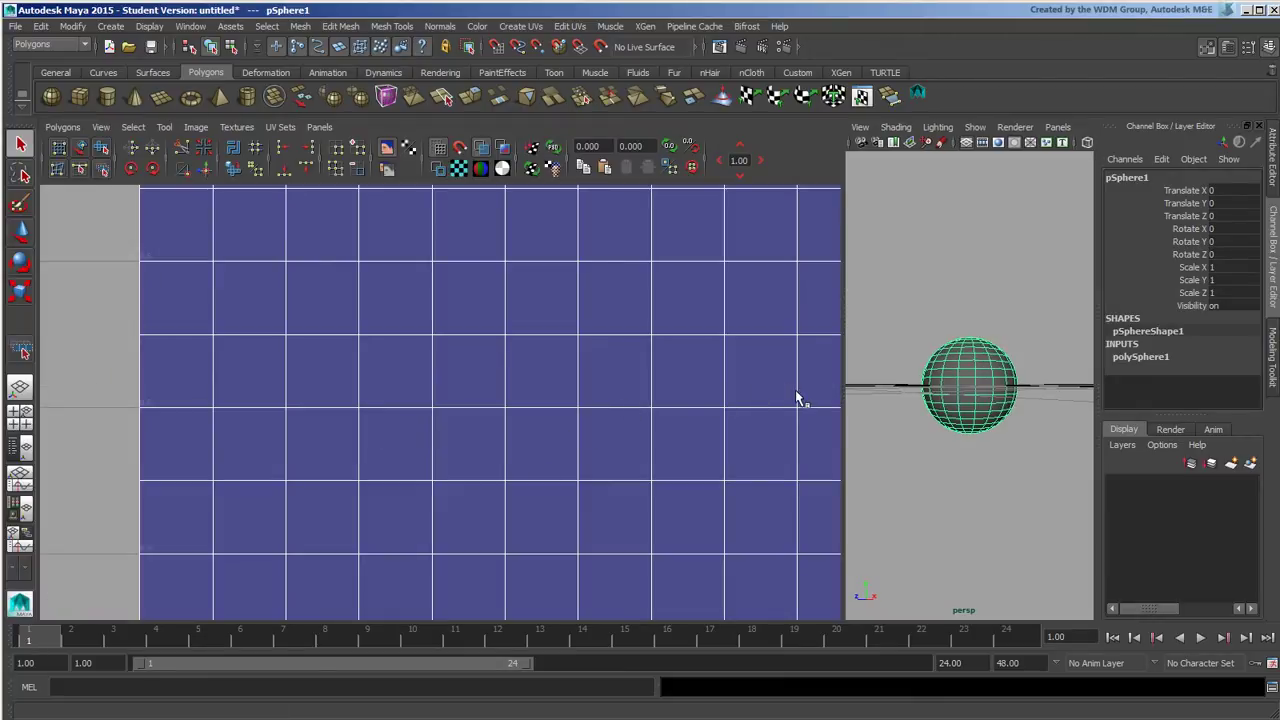
left_click_drag(840, 390, 773, 395)
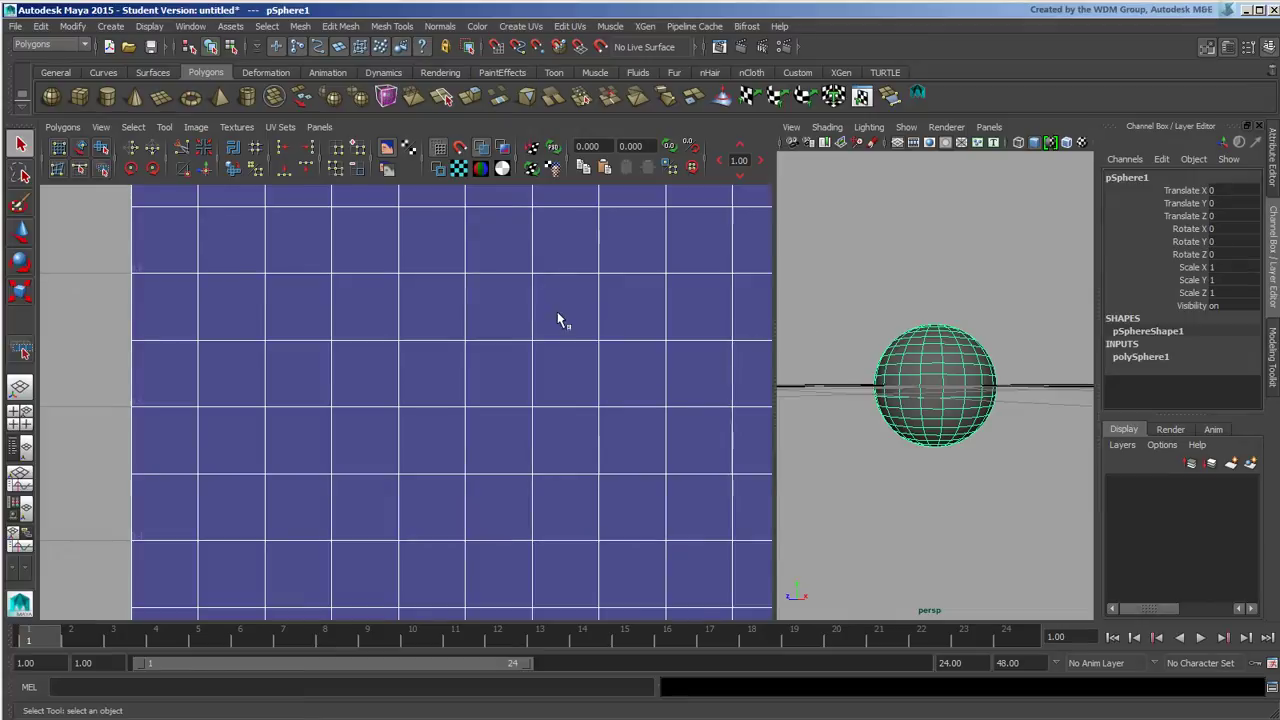
Step: Turn off the blue UV shading on the sphere's full layout and toggle the UV grid, leaving it on
scroll(634, 366, "down", 5)
middle_click_drag(450, 350, 423, 325, "alt")
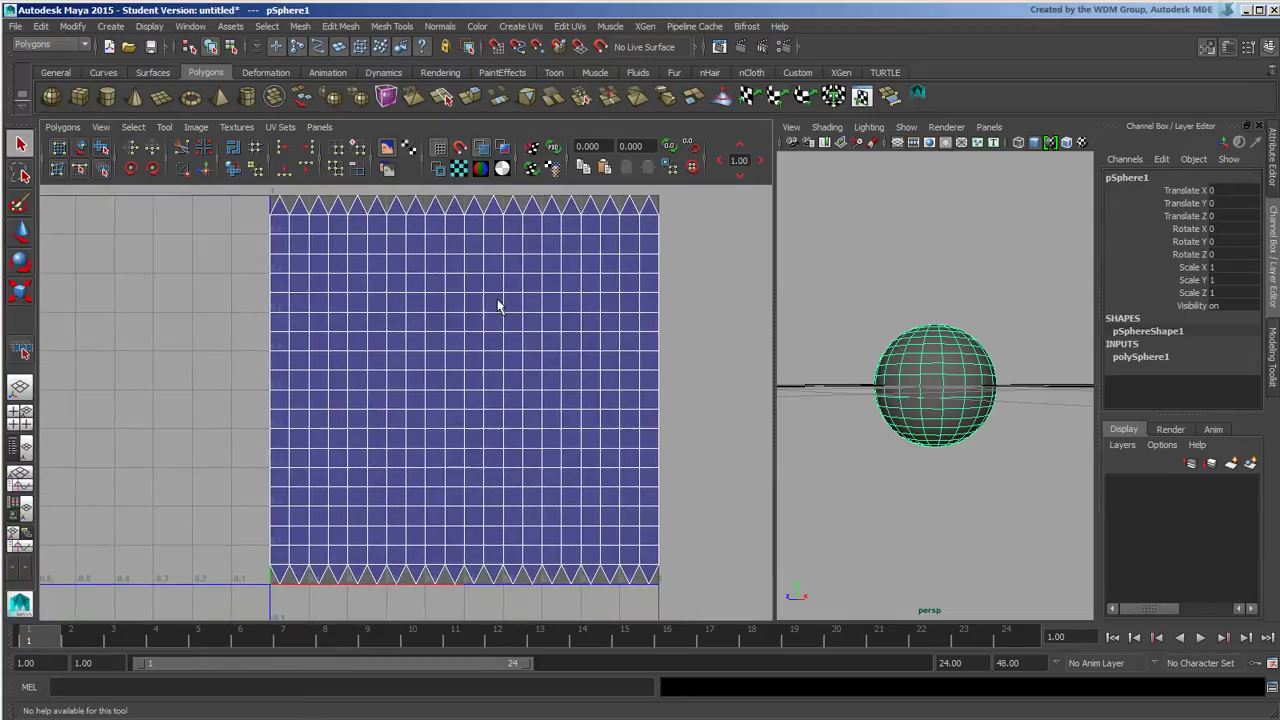
left_click(482, 147)
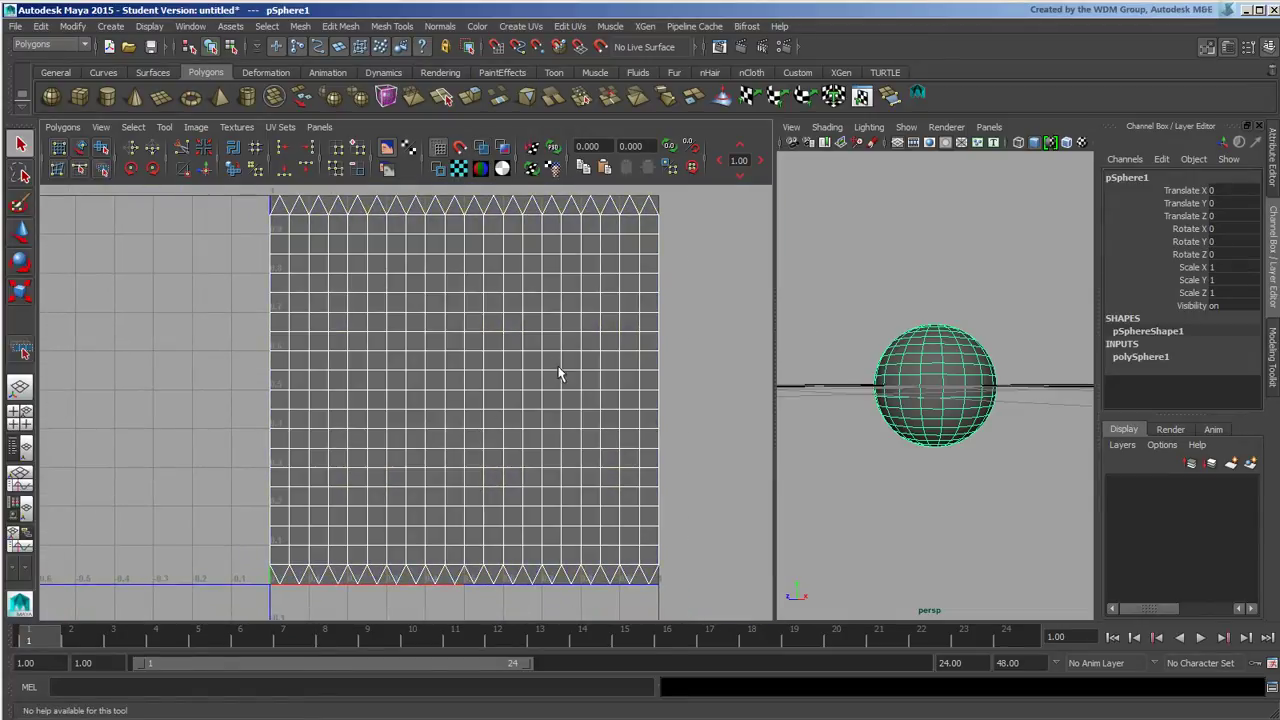
left_click(440, 149)
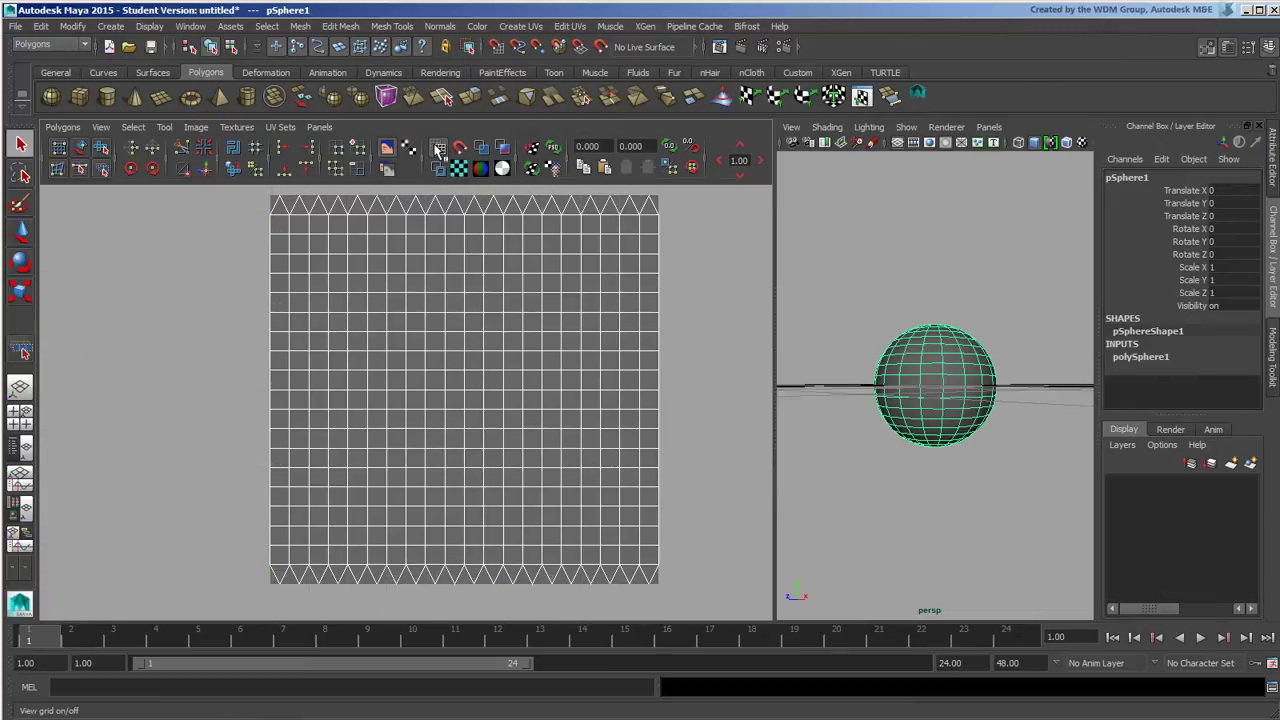
left_click(439, 149)
left_click(439, 149)
left_click(439, 149)
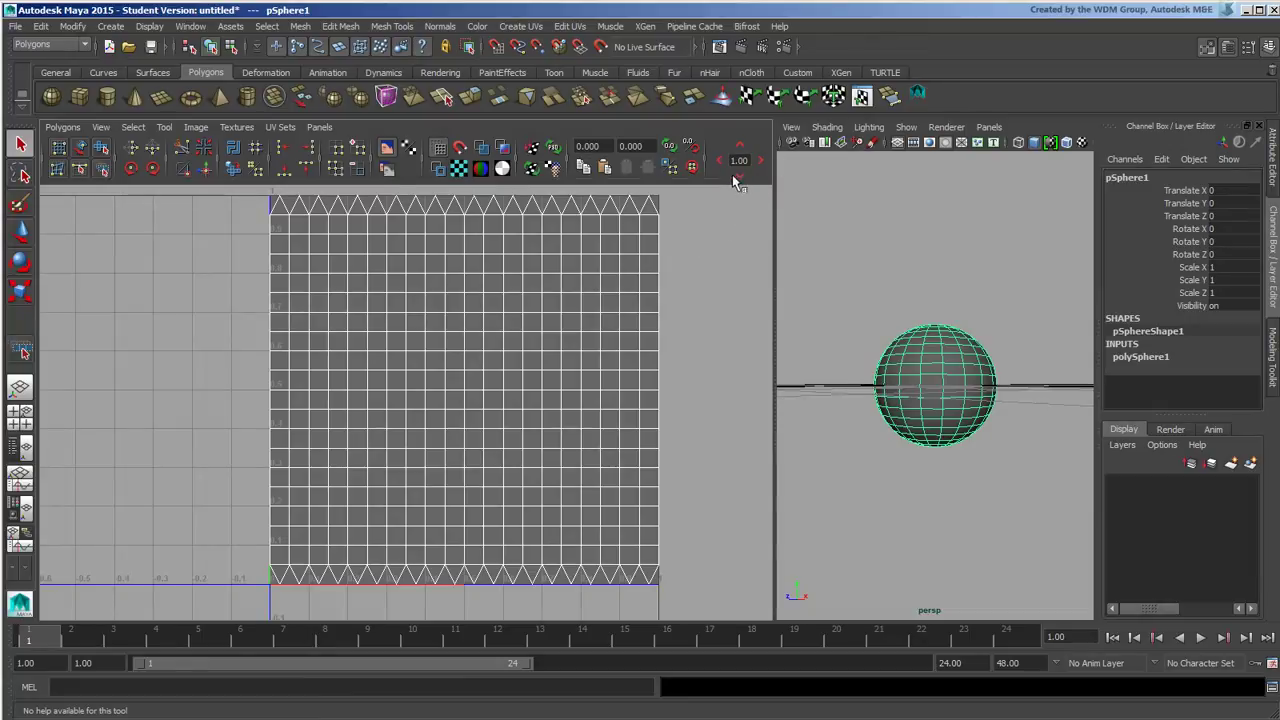
Step: Nudge a single UV on the shell's right edge by -1 in U, and undo the nudge
right_click_drag(655, 243, 655, 248)
left_click(656, 238)
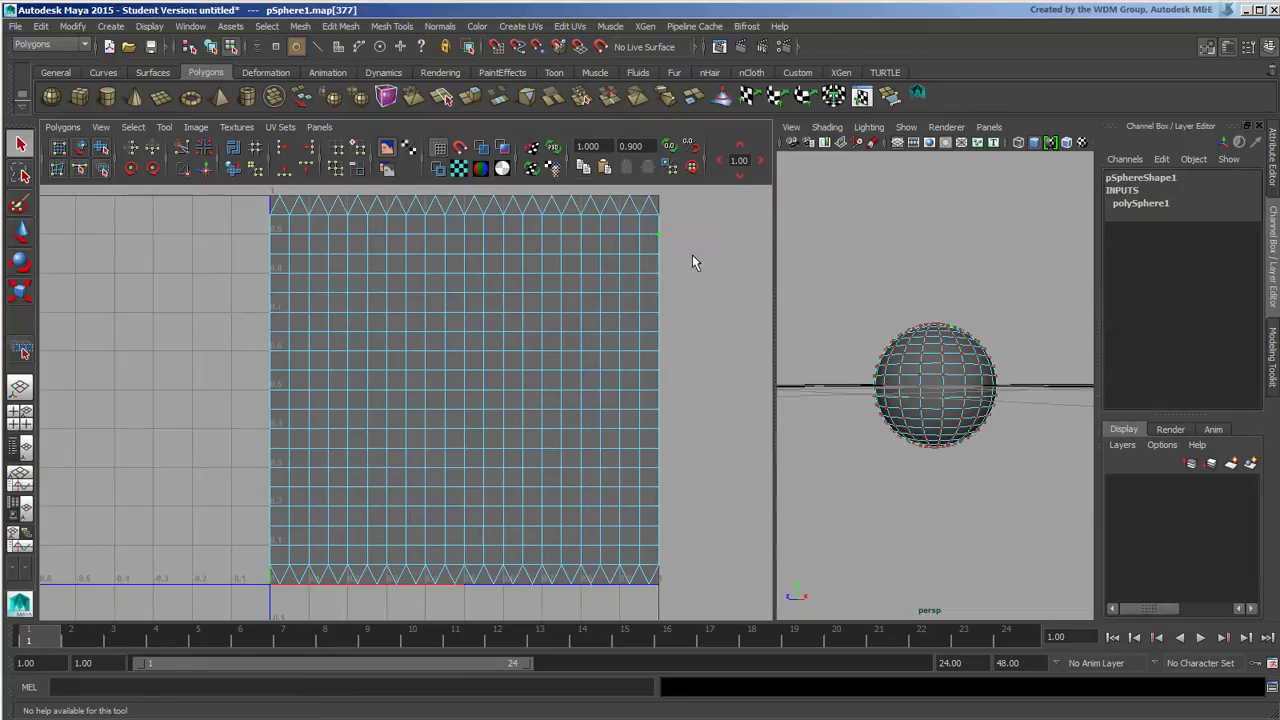
left_click(720, 160)
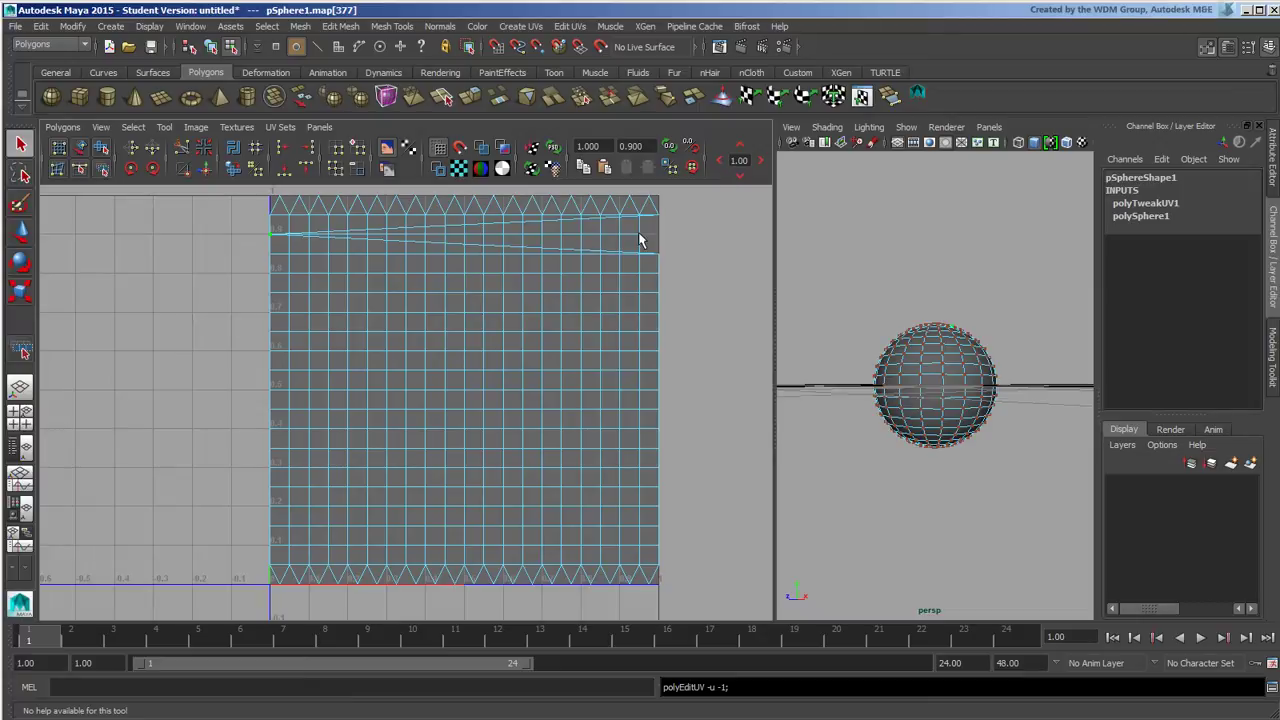
key("ctrl+z")
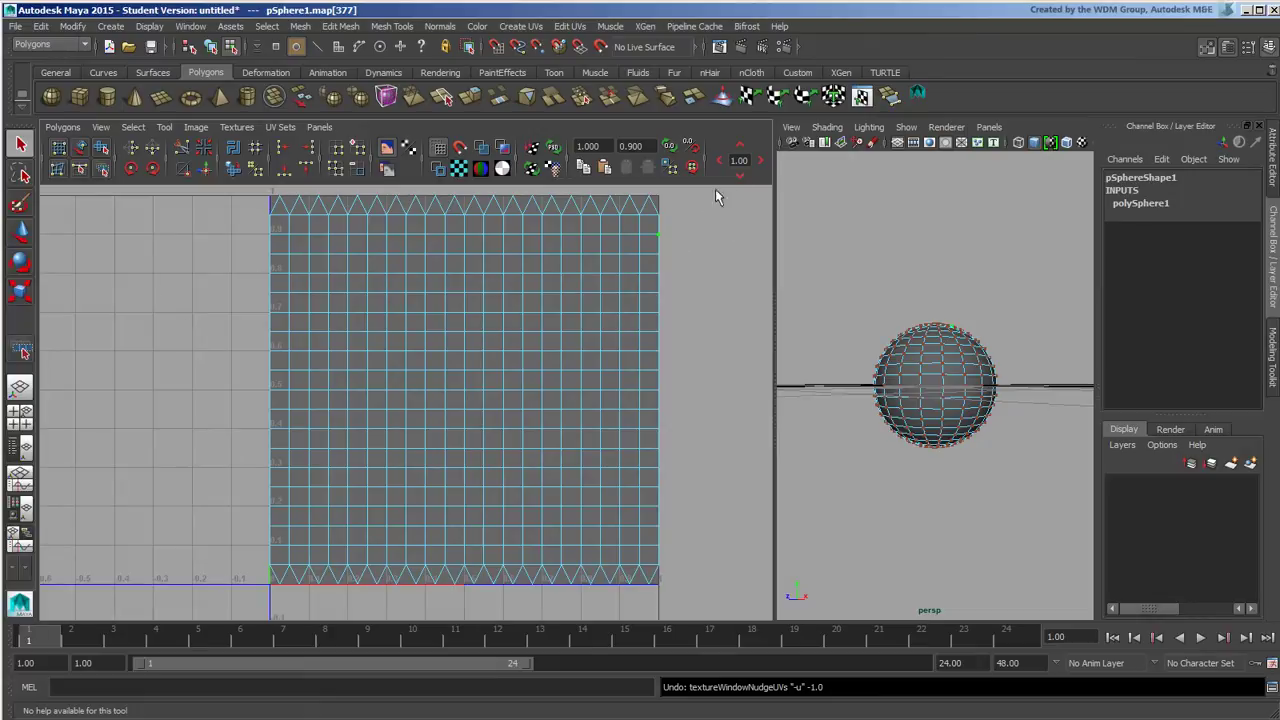
Step: Shift the block of four UVs near the shell's upper-right corner by -1 in U
left_click_drag(633, 227, 678, 260)
left_click(720, 160)
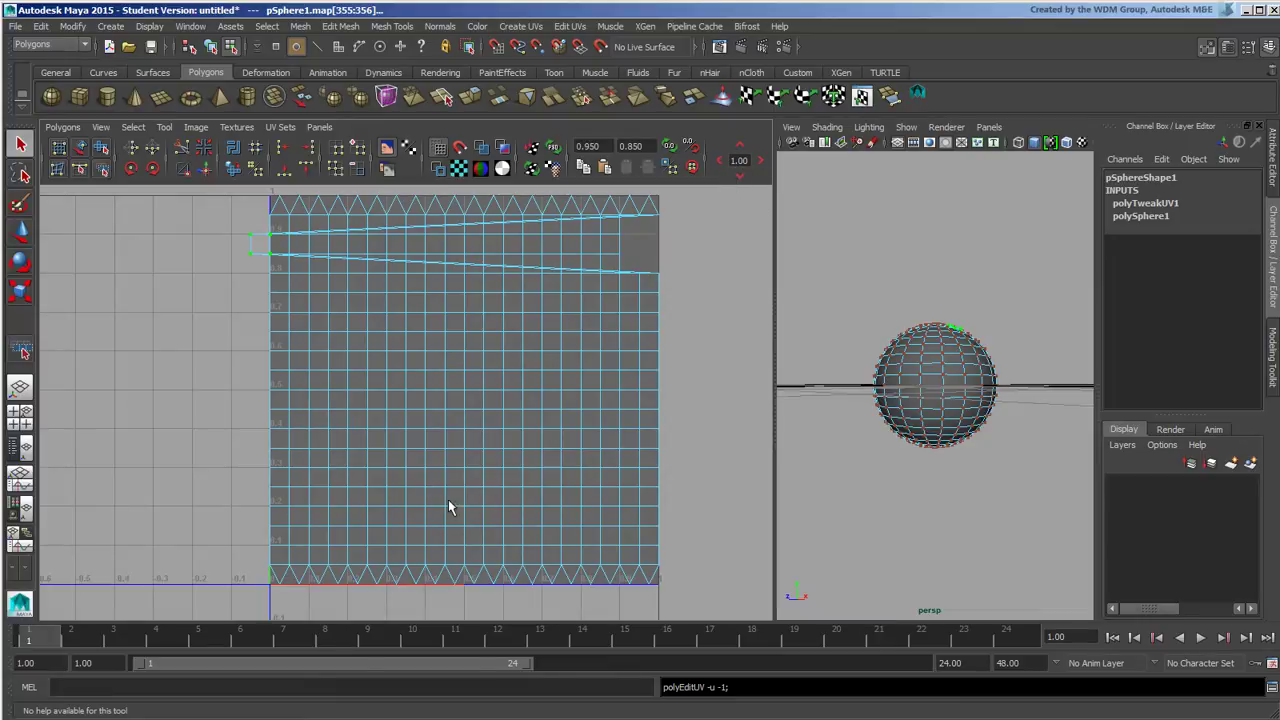
middle_click_drag(453, 470, 509, 366, "alt")
right_click_drag(490, 372, 190, 420, "alt")
right_click_drag(520, 385, 388, 405, "alt")
middle_click_drag(388, 405, 454, 375, "alt")
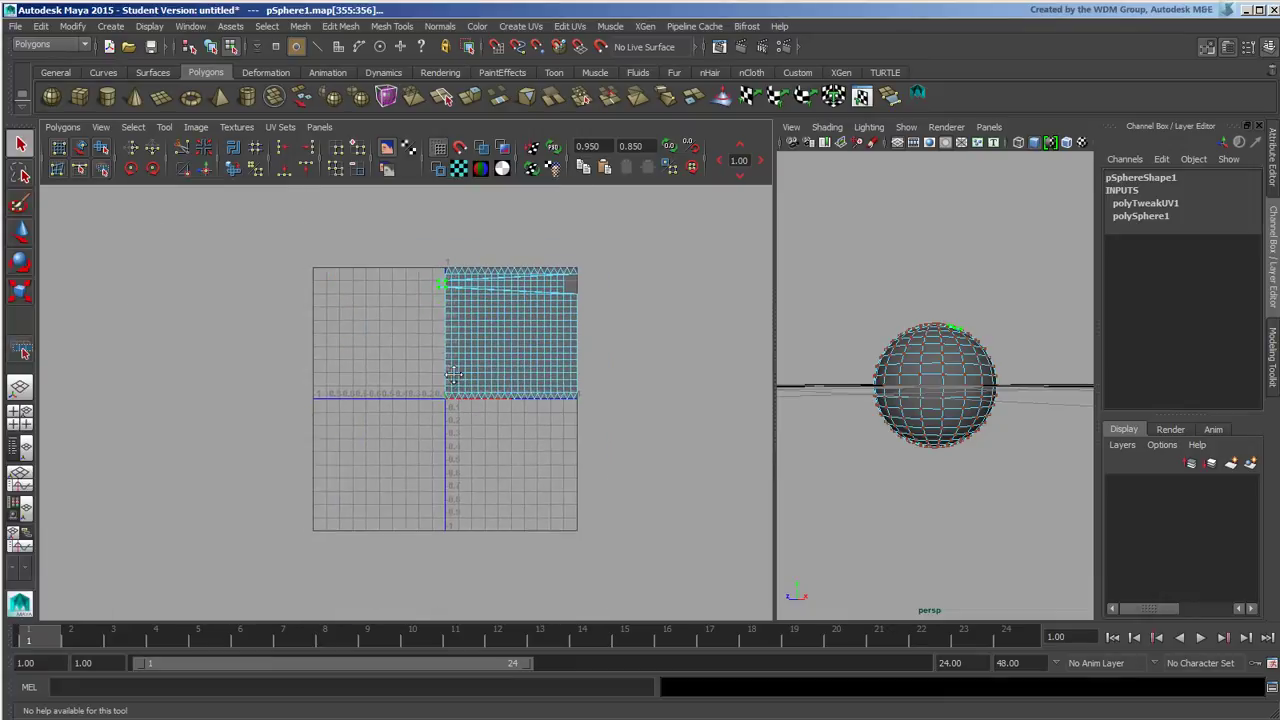
scroll(458, 373, "up", 1)
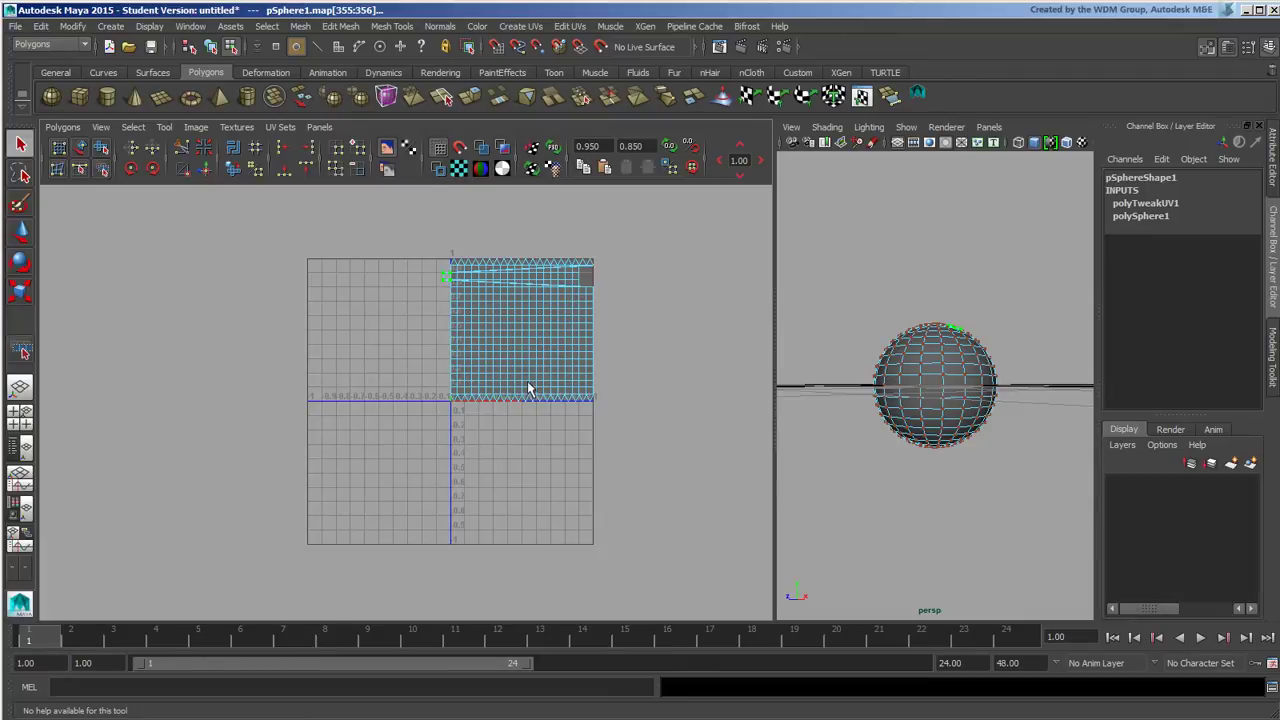
Step: Move the four selected UVs back by +1 in U
middle_click_drag(574, 371, 546, 408, "alt")
right_click_drag(307, 407, 884, 398, "alt")
middle_click_drag(492, 357, 359, 476, "alt")
right_click_drag(352, 448, 617, 414, "alt")
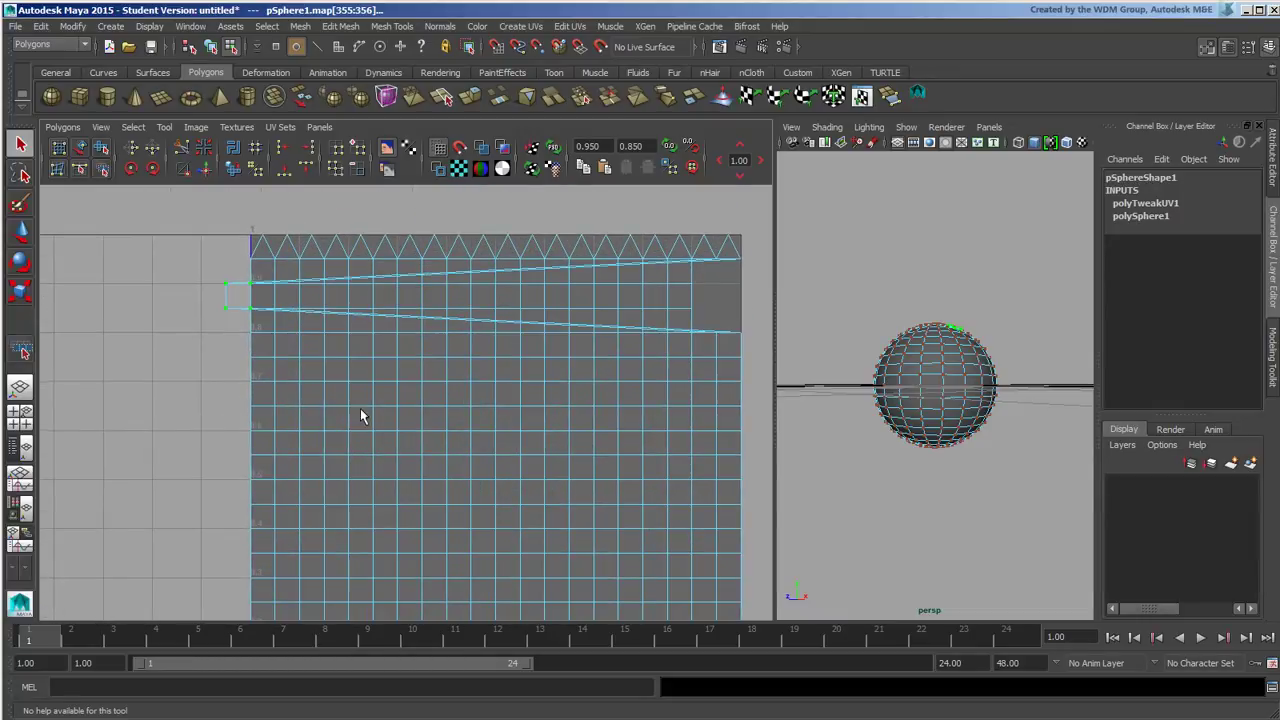
left_click(760, 160)
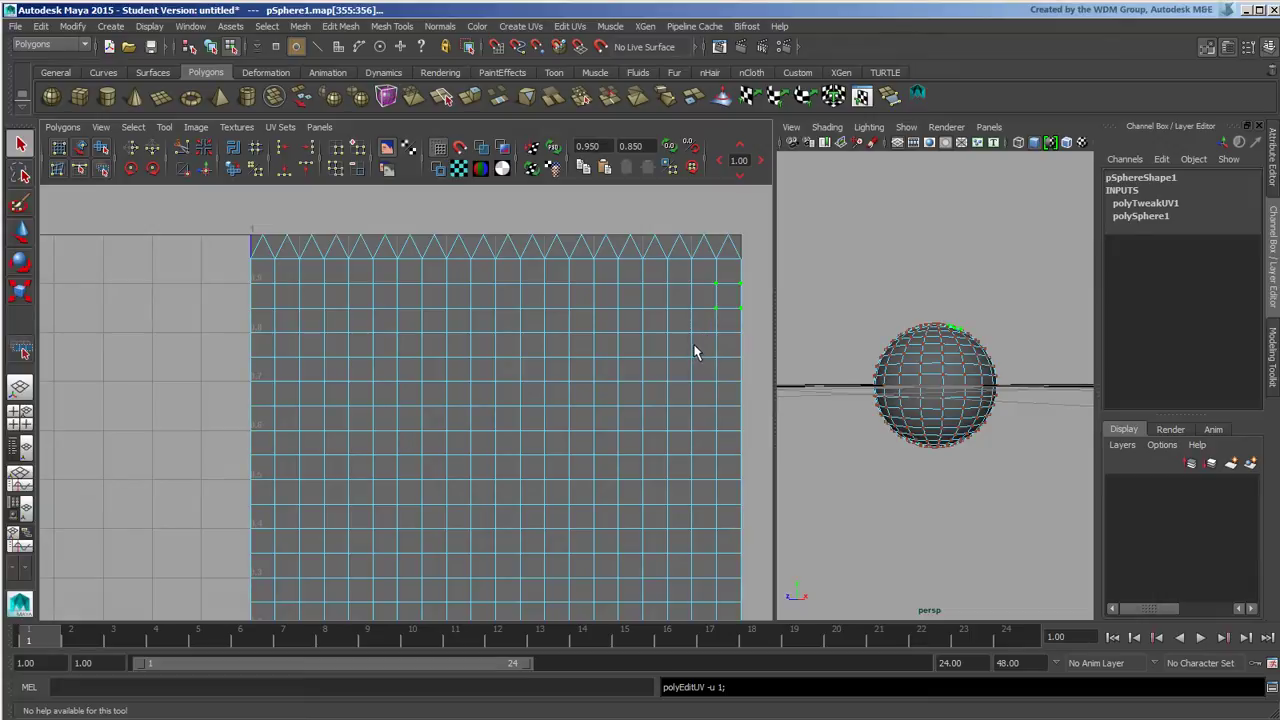
Step: Move all of the sphere's UVs by -1 in U
key("ctrl+z")
key("ctrl+z")
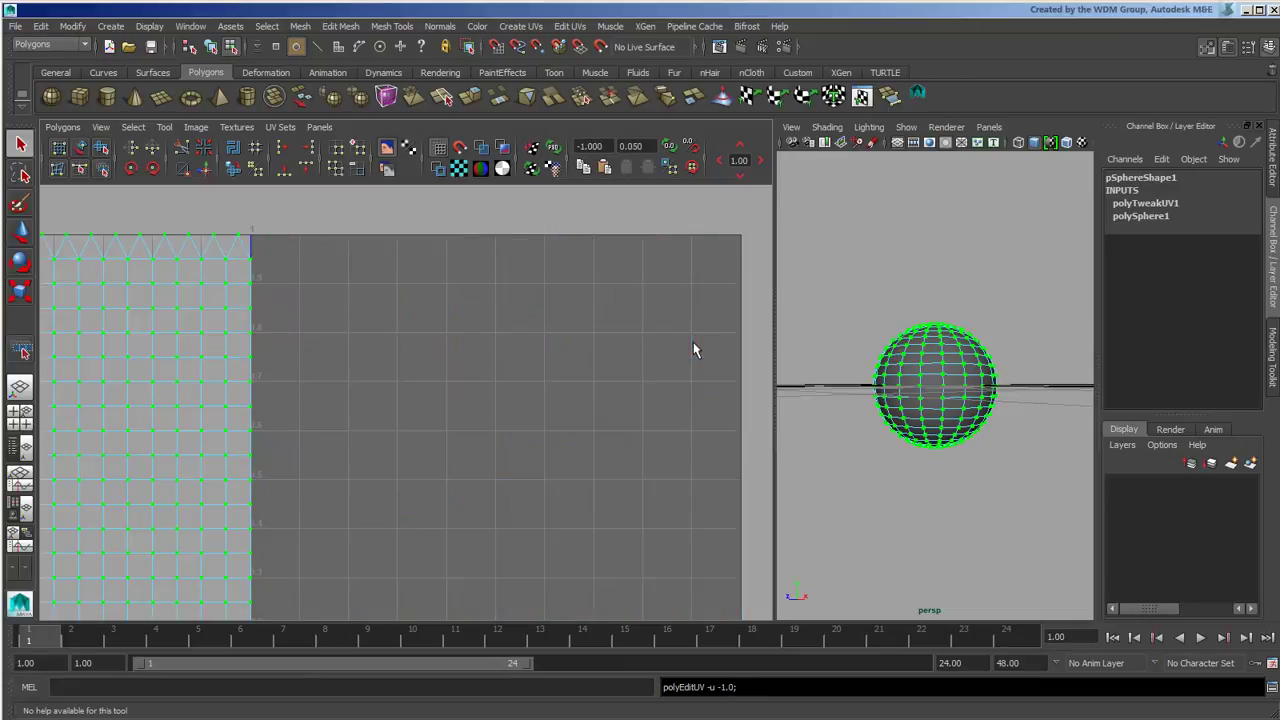
Step: Move all of the sphere's UVs back by +1 in U
key("Right")
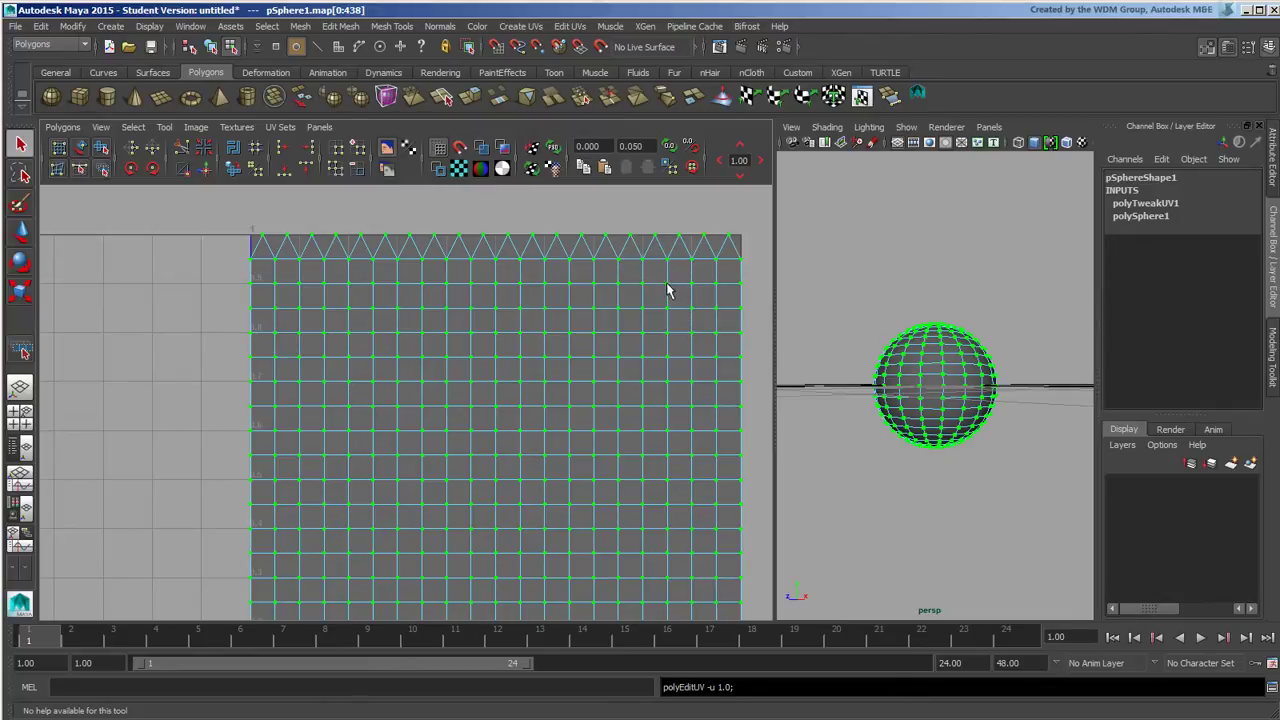
key("Right")
key("Left")
key("Right")
Step: Clear the UV selection, undo back through the last U shift, and redo the +1 shift
left_click_drag(756, 321, 728, 304)
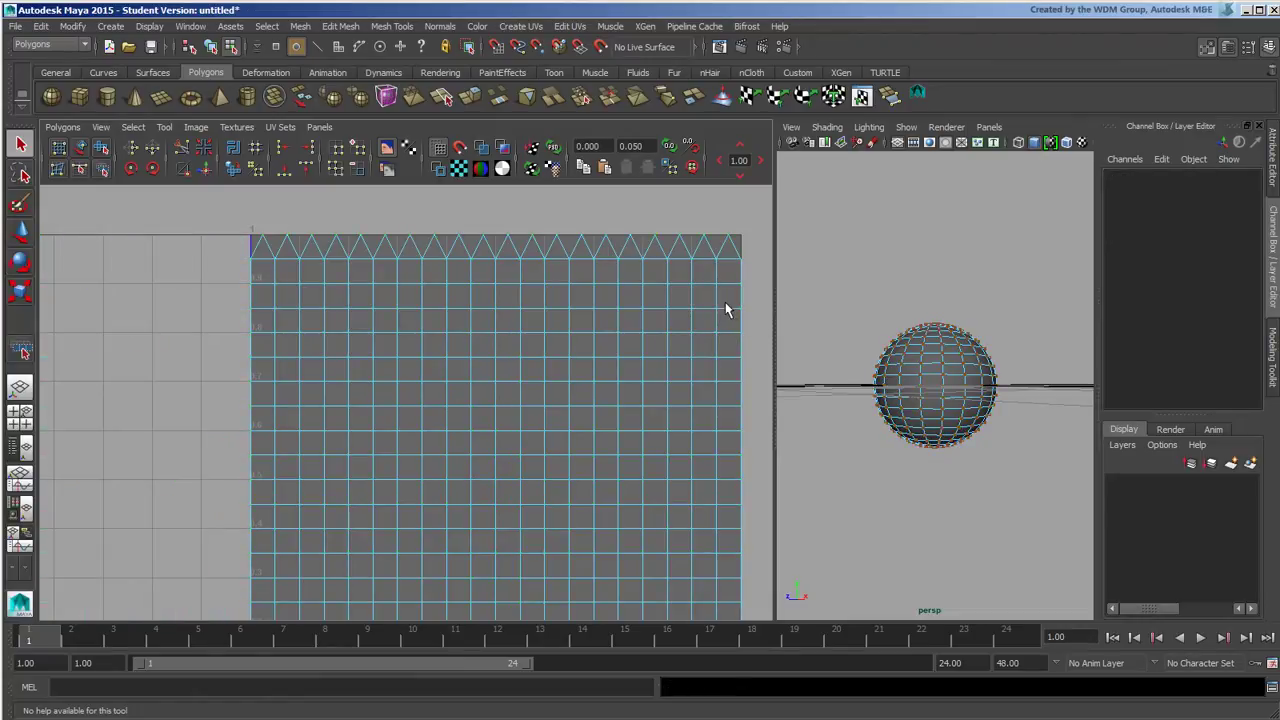
key("ctrl+z")
key("ctrl+z")
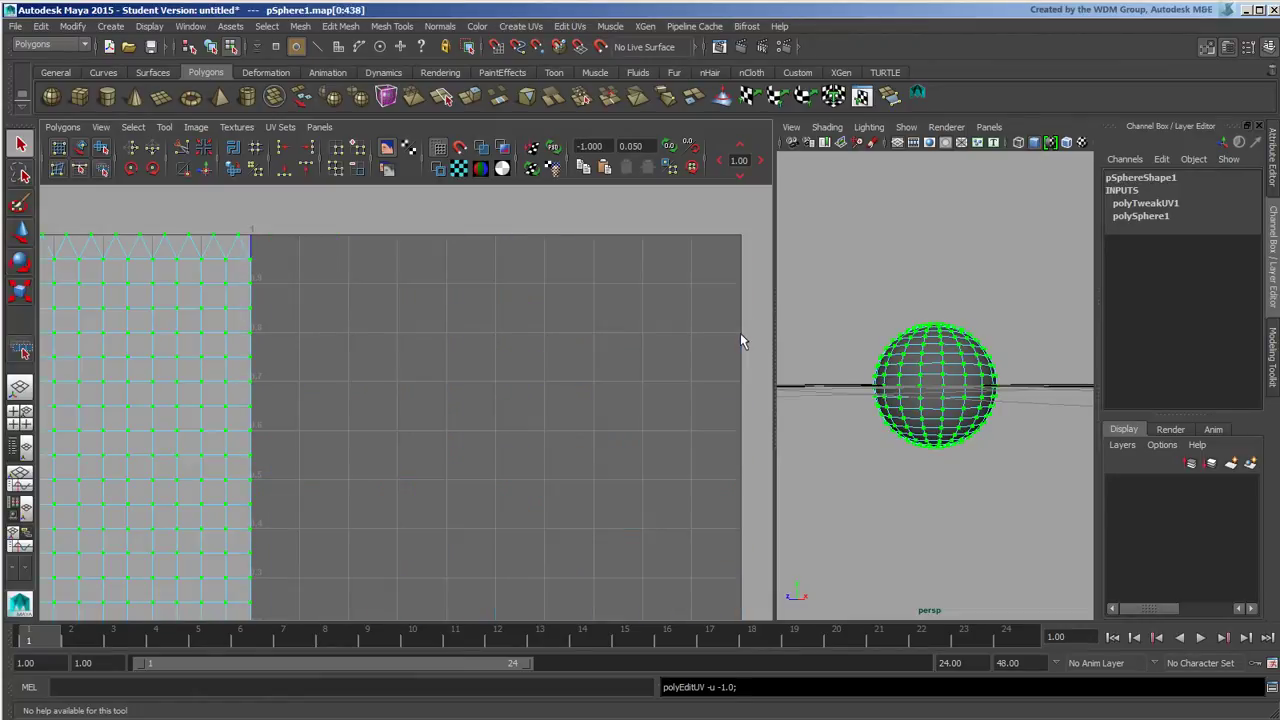
key("shift+z")
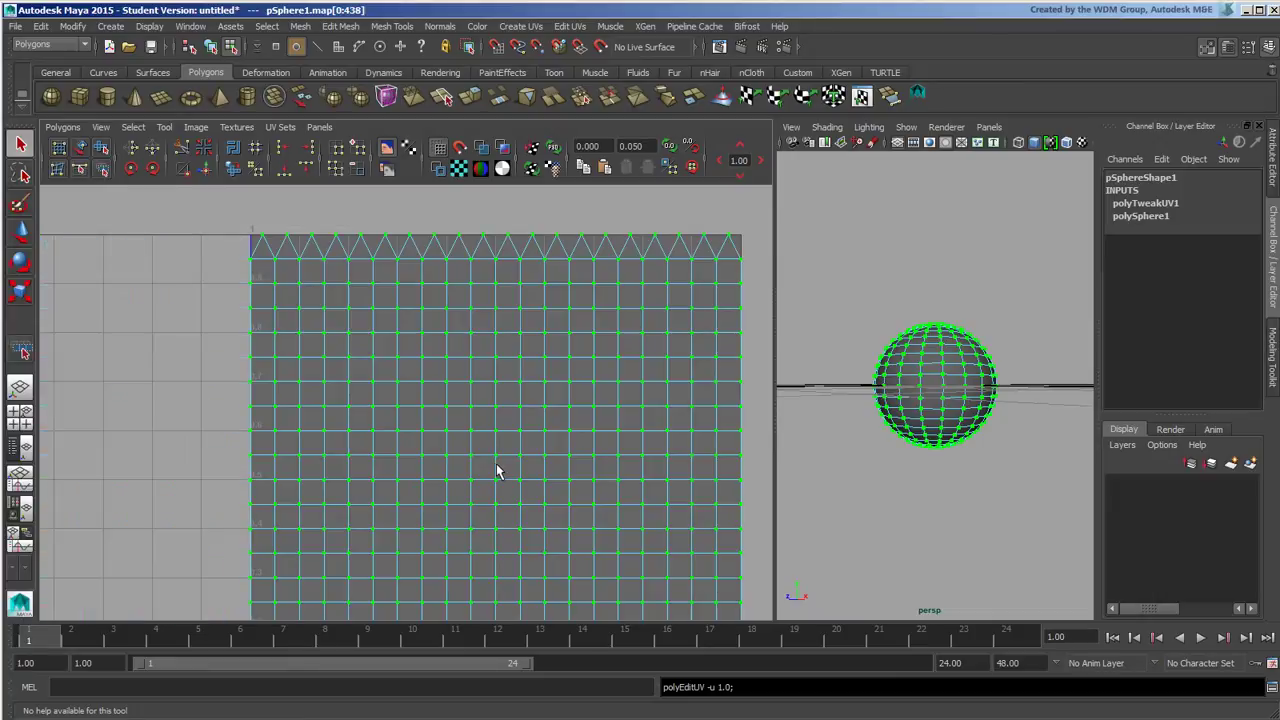
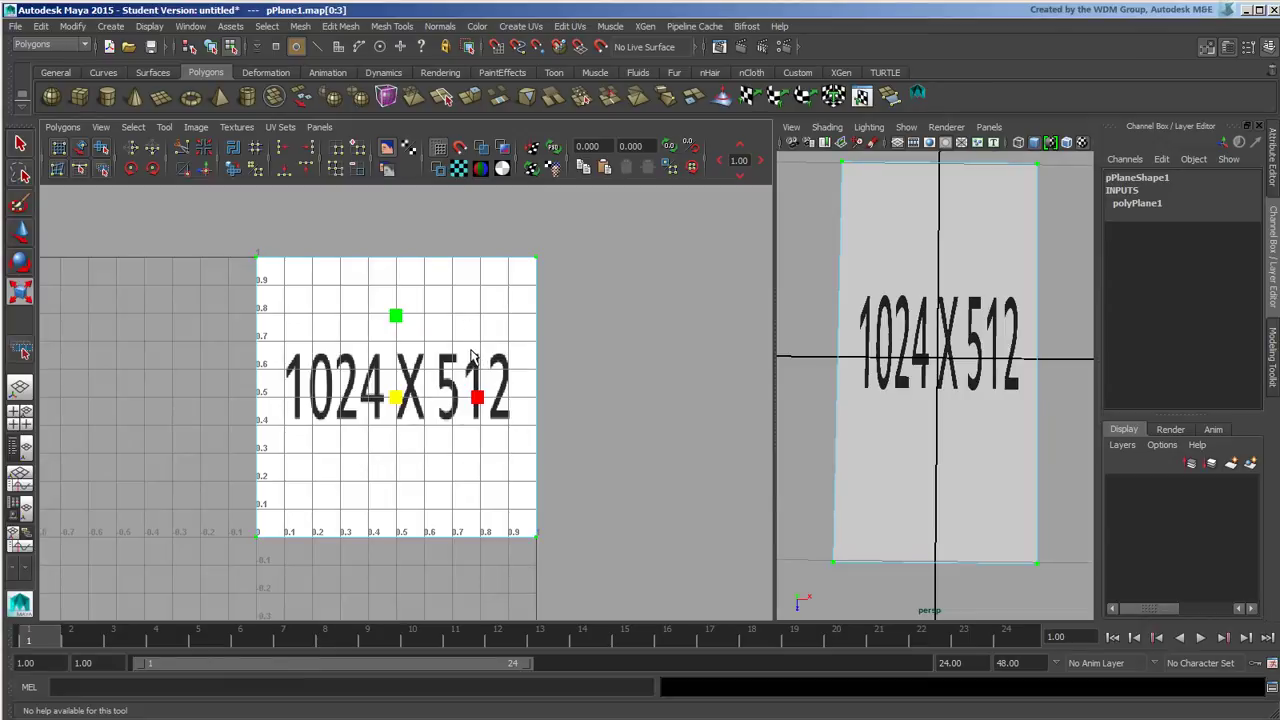
Step: Cycle the plane face's UVs five times to run the texture's text along the plane's length, and deselect the face
left_click(695, 166)
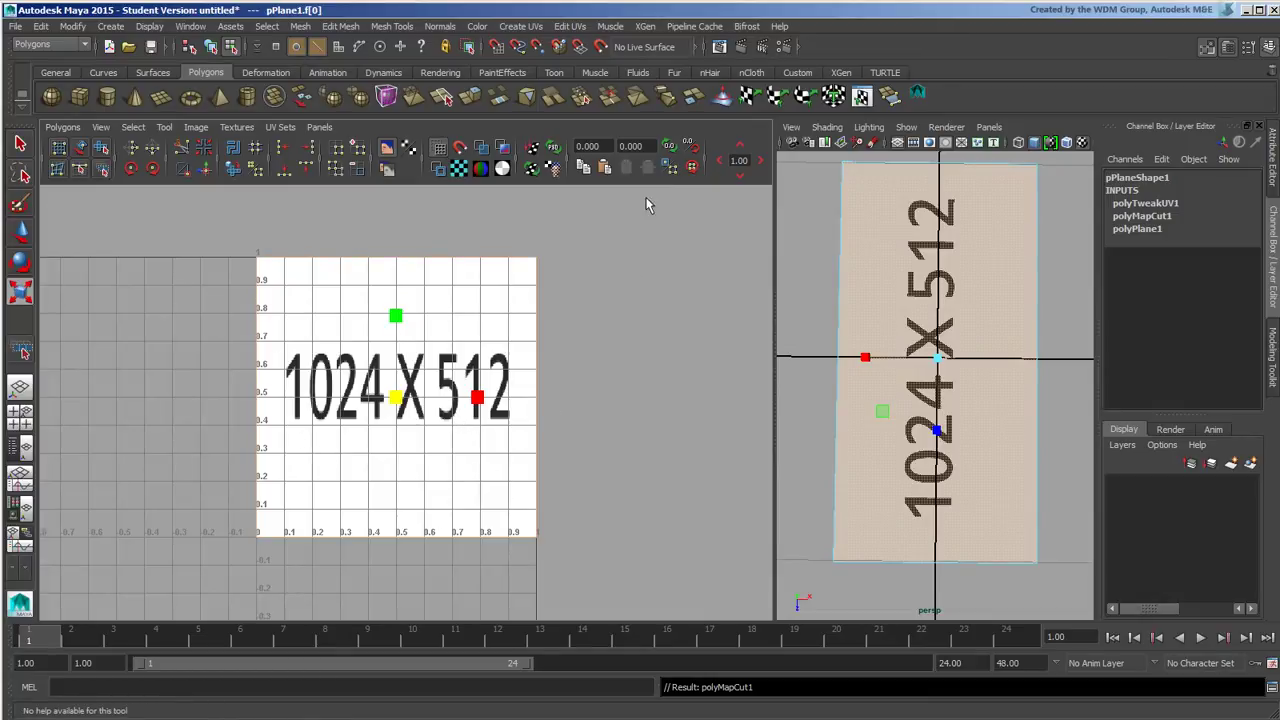
left_click(692, 167)
left_click(692, 167)
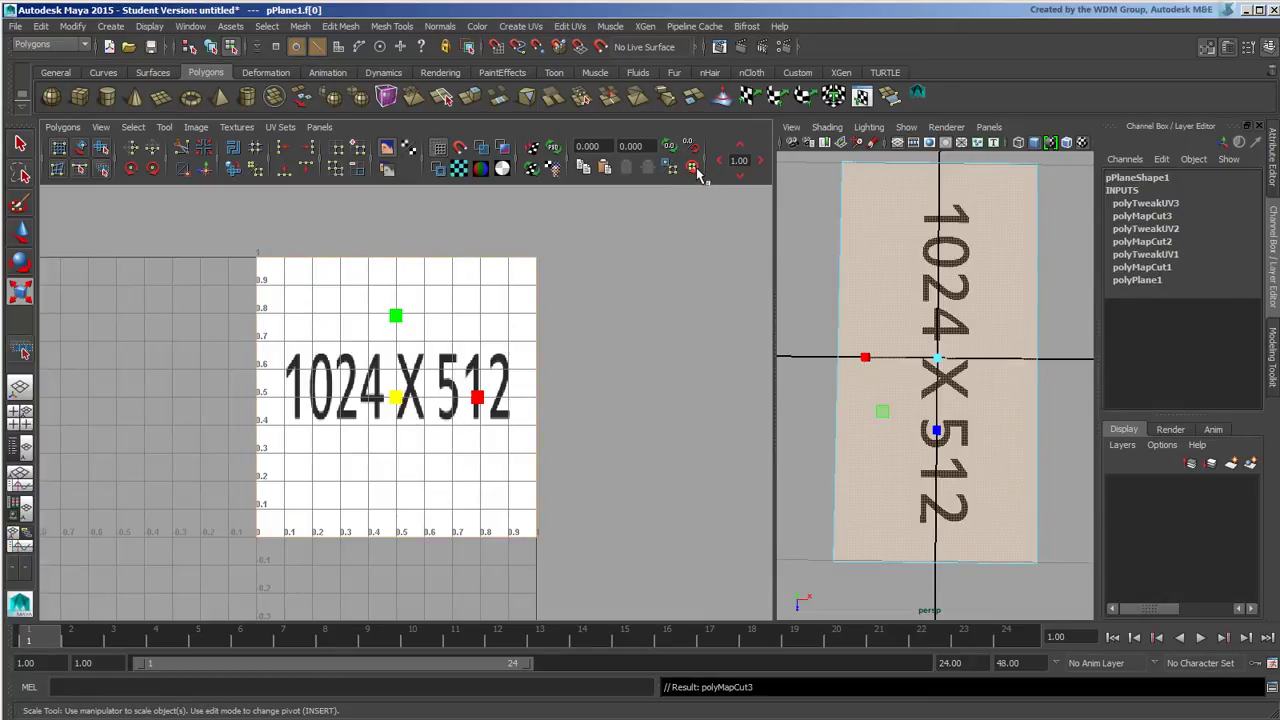
left_click(692, 167)
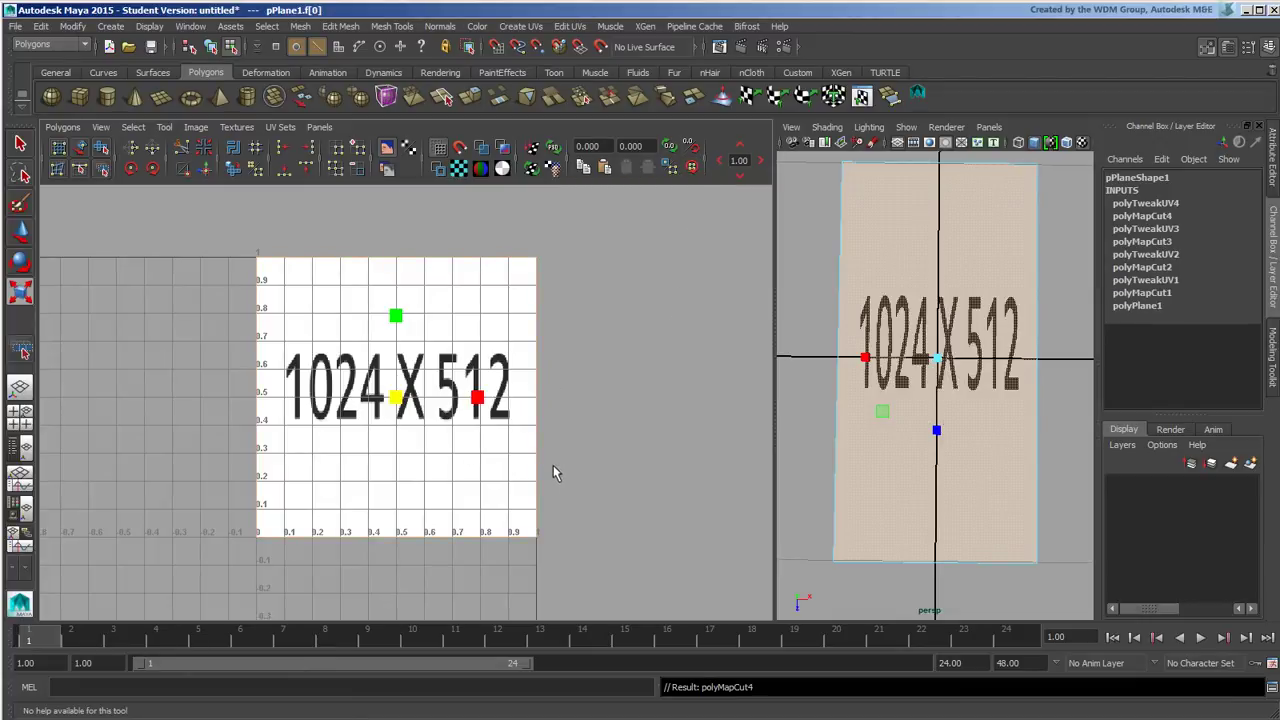
left_click(692, 167)
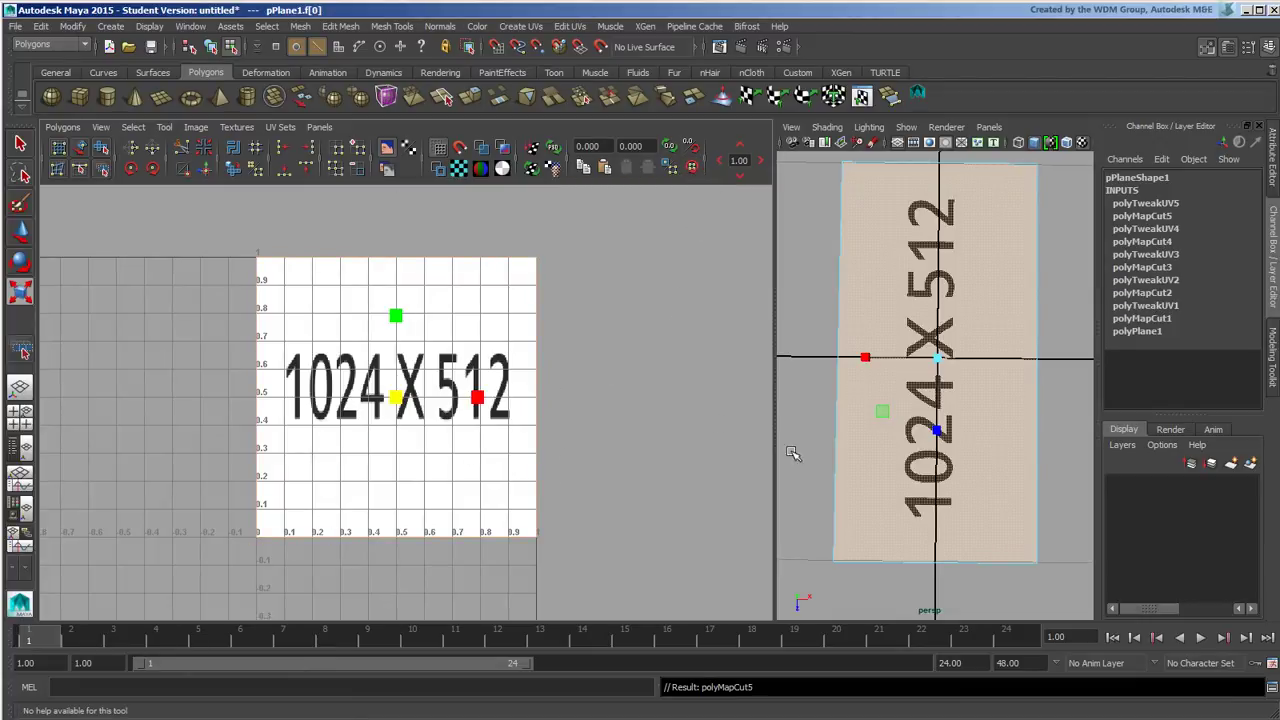
left_click(678, 461)
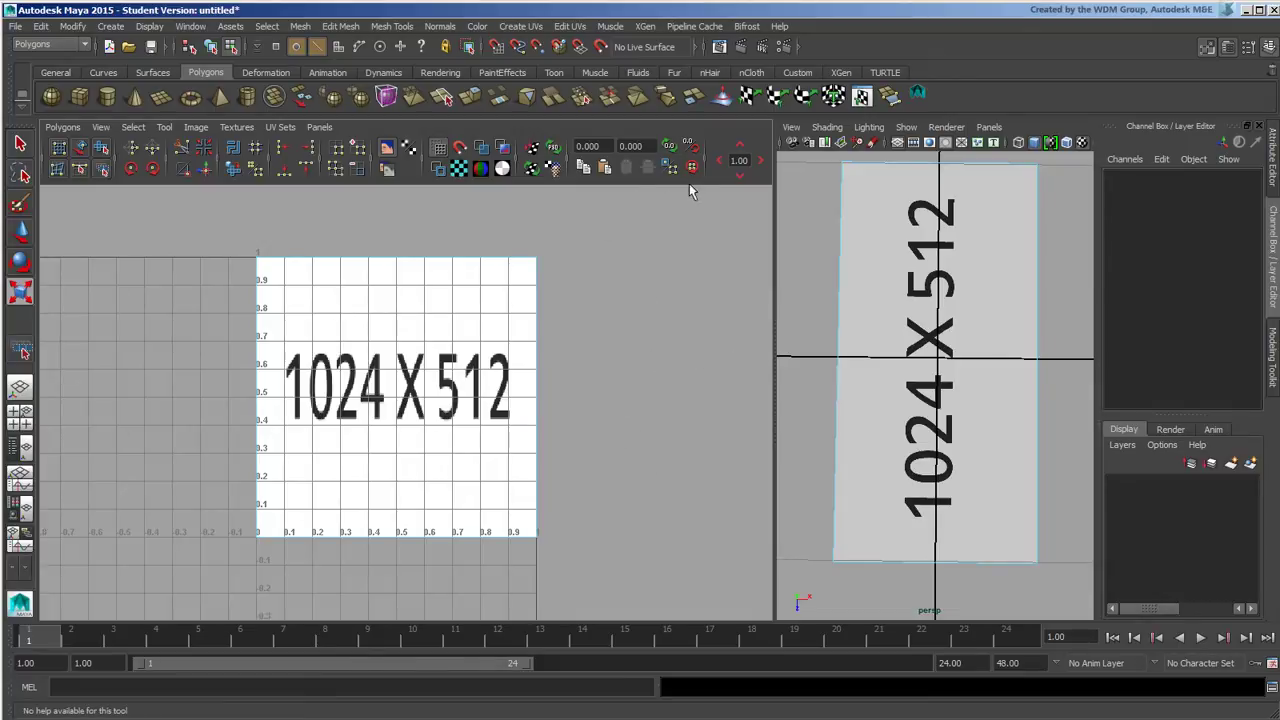
Step: Display the 1024 X 512 texture at its real image ratio in the UV editor
mouse_move(609, 326)
middle_mouse_down("alt")
mouse_move(583, 309)
mouse_move(611, 325)
middle_mouse_up("alt")
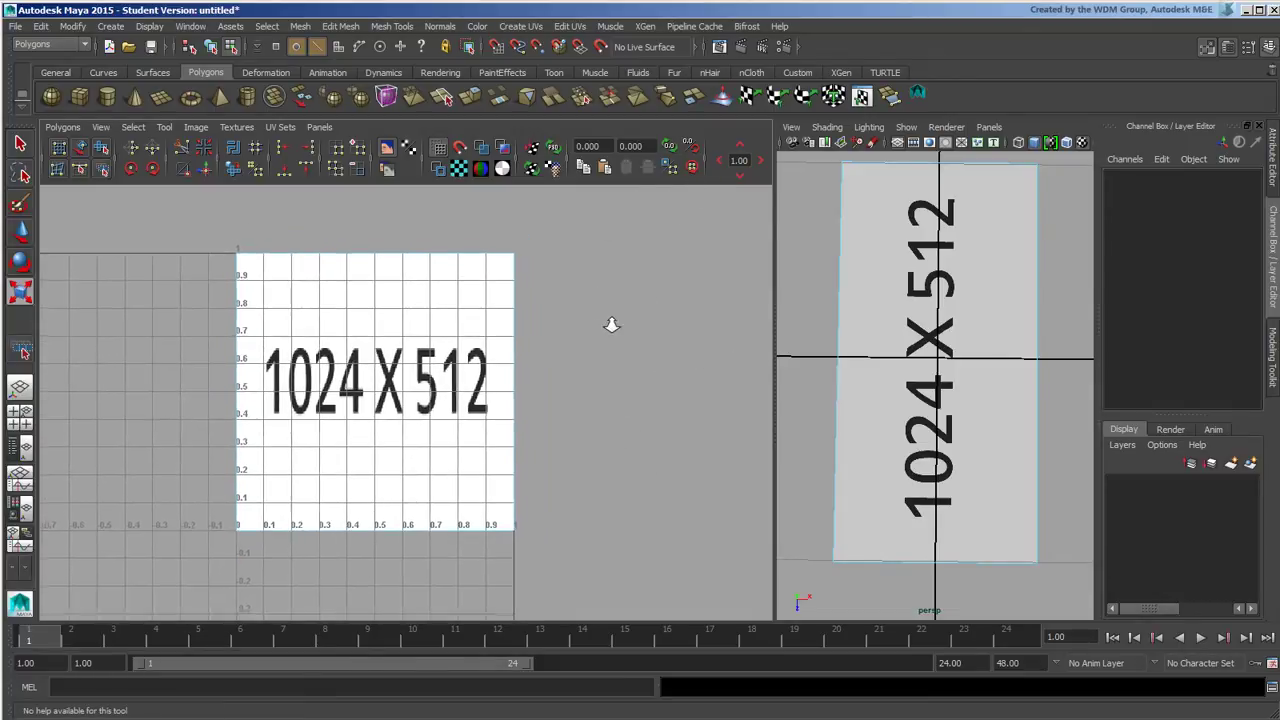
right_click_drag(612, 325, 725, 318, "alt")
middle_click_drag(628, 325, 649, 329, "alt")
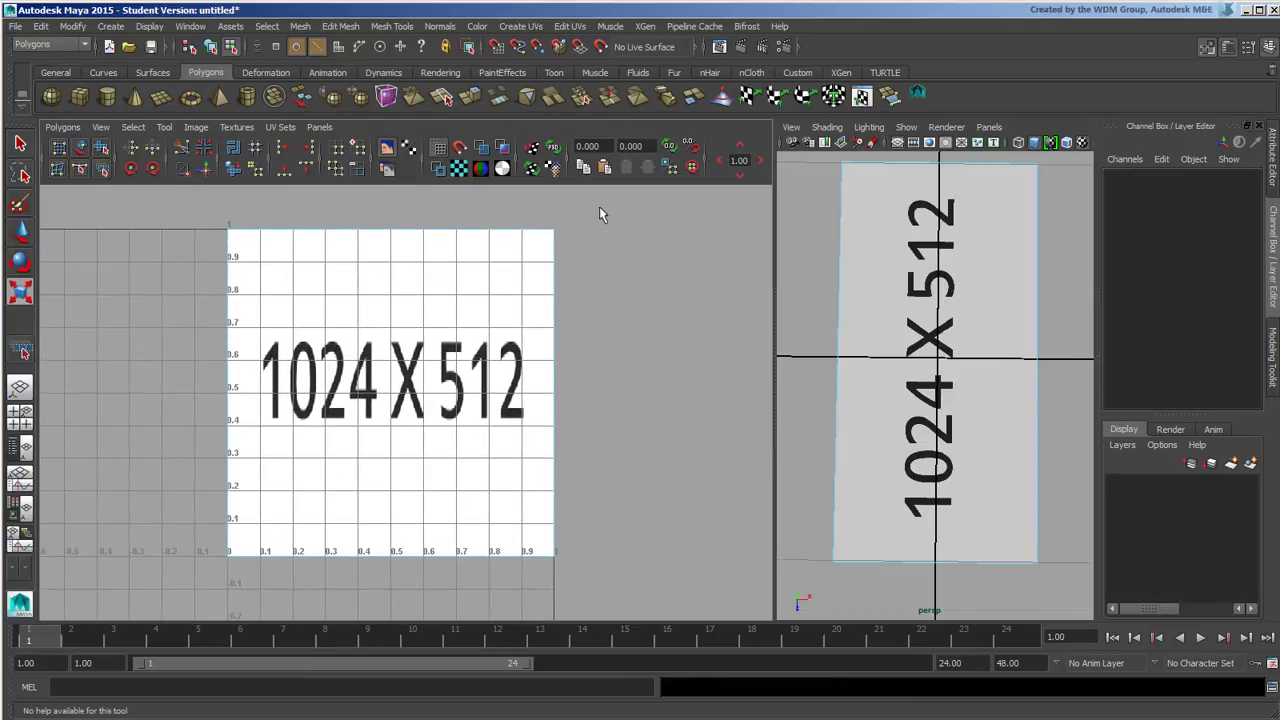
left_click(553, 168)
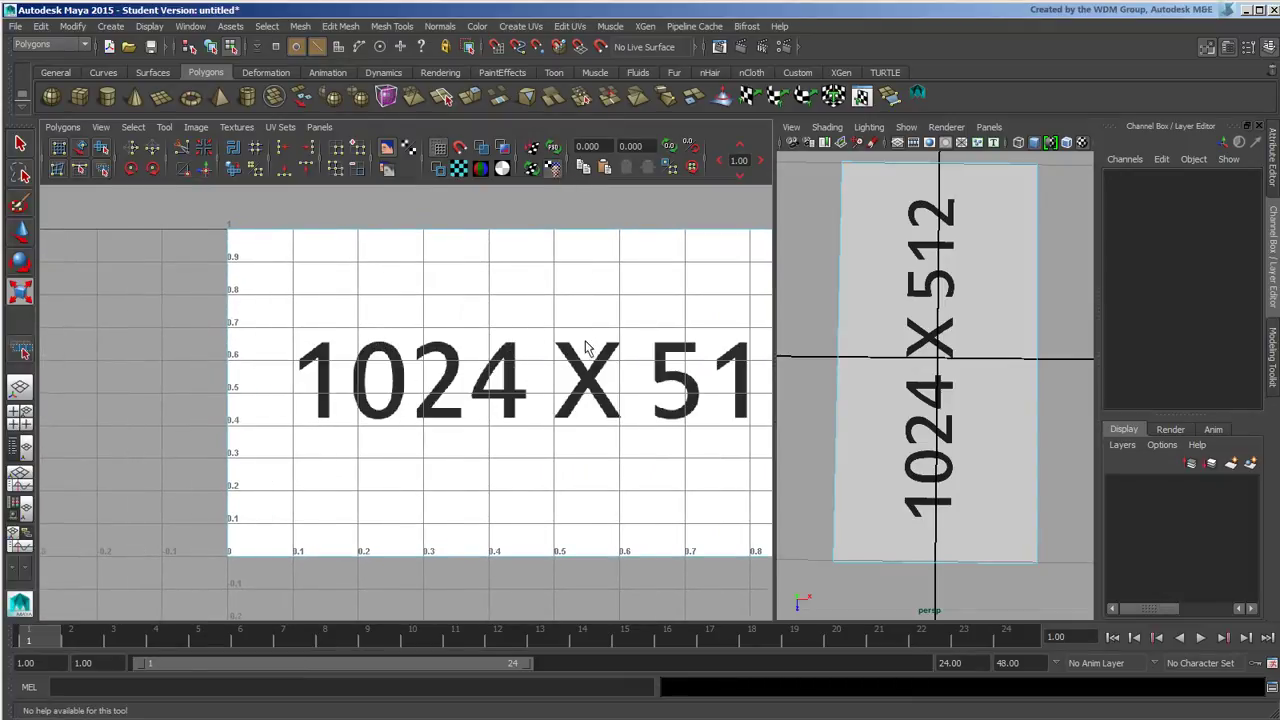
middle_click_drag(659, 390, 474, 386, "alt")
right_click_drag(609, 391, 220, 394, "alt")
middle_click_drag(405, 394, 466, 396, "alt")
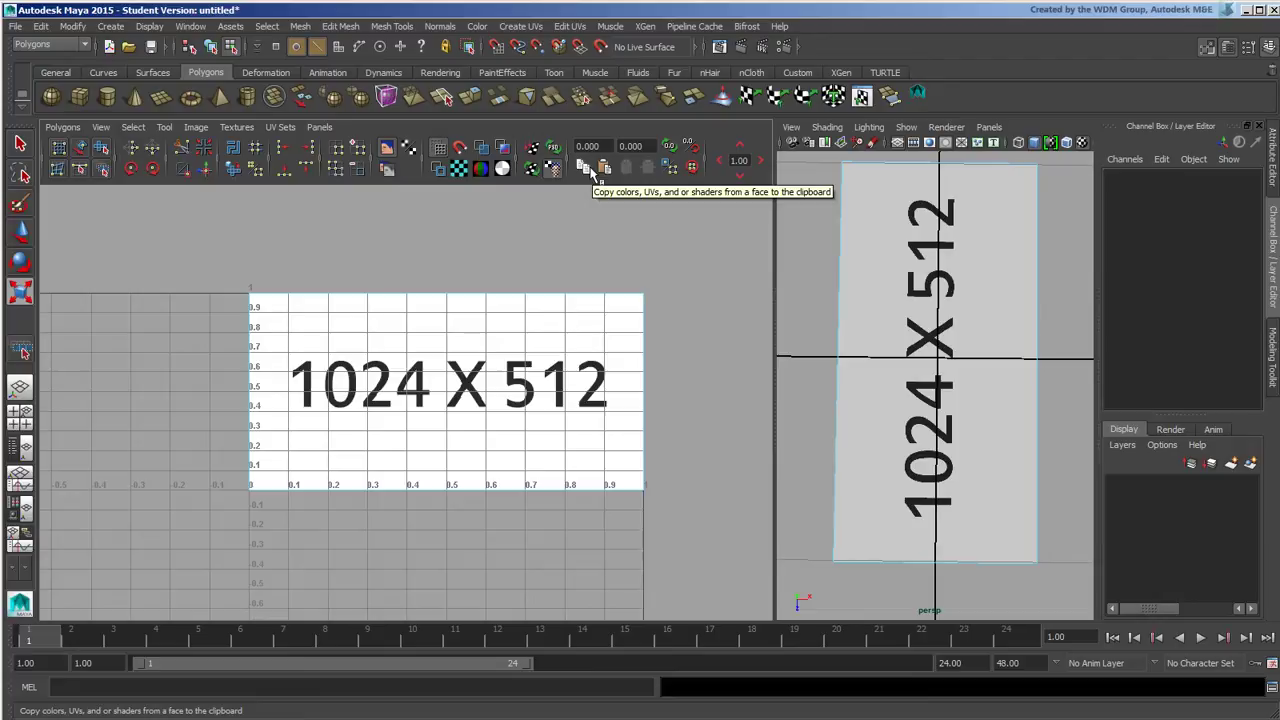
left_click(62, 127)
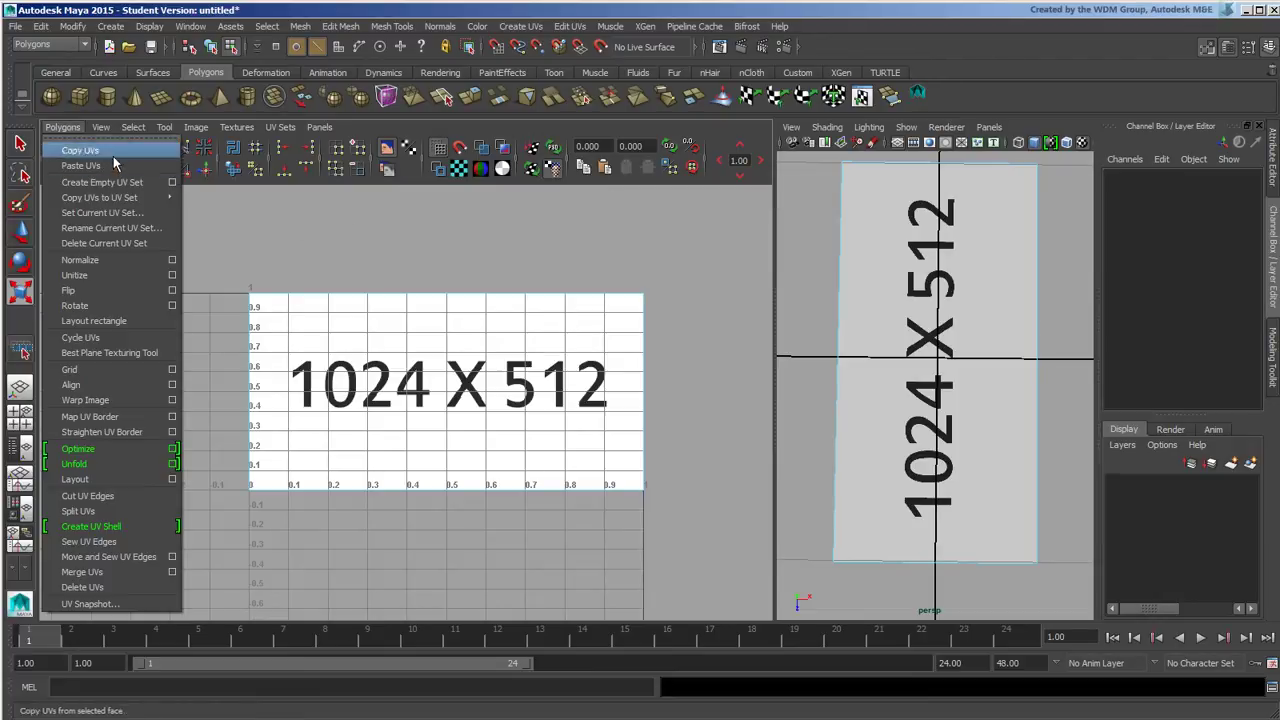
left_click(439, 236)
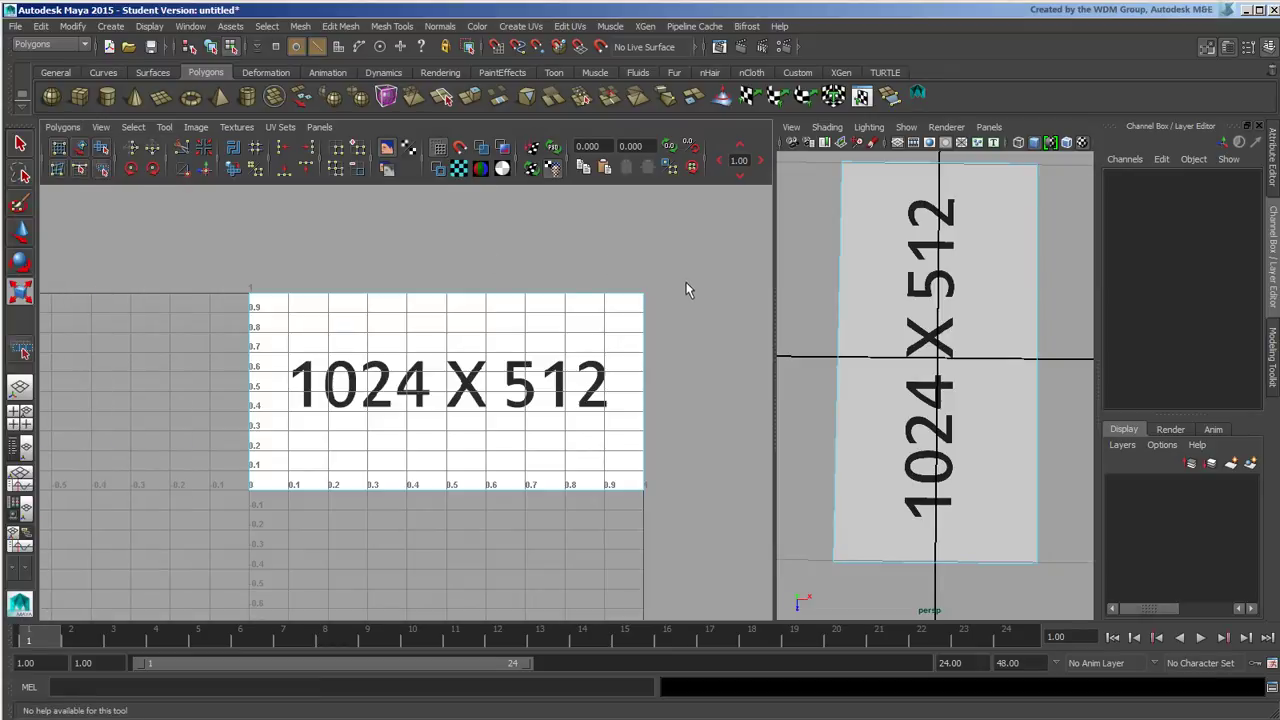
Step: Select the plane's upper-left UV and move it along the texture's upper edge to about 0.41 in U
left_click(634, 146)
left_click(300, 334)
right_click_drag(294, 303, 330, 300)
left_click_drag(205, 262, 300, 323)
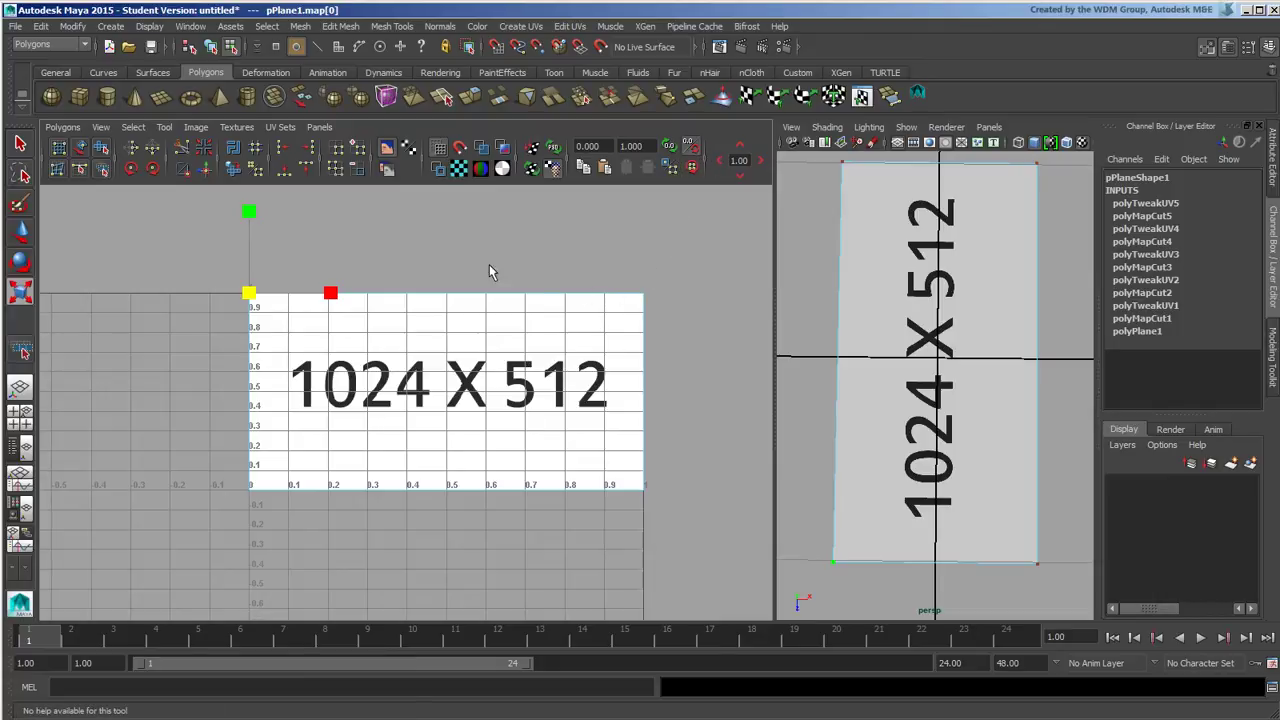
left_click(297, 301)
left_click_drag(213, 256, 289, 337)
left_click(24, 237)
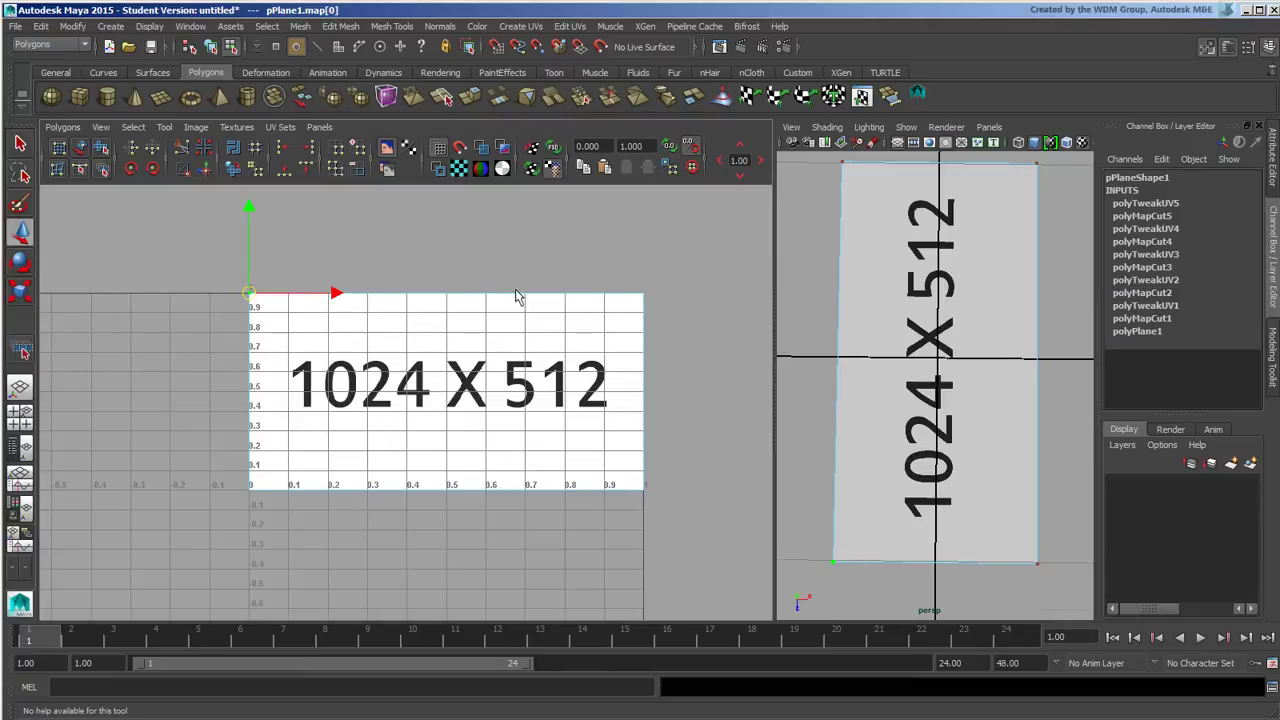
left_click(348, 306)
left_click_drag(222, 272, 414, 295)
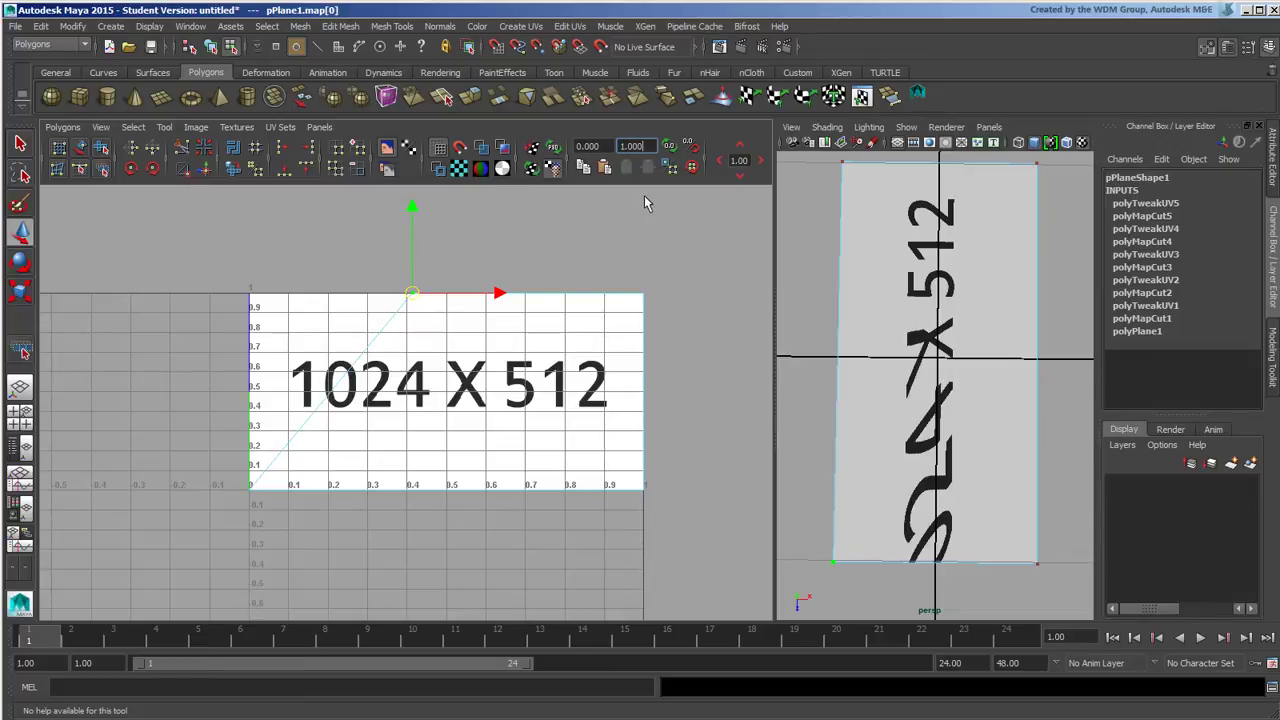
Step: Return the selected UV to the texture's corner by setting its coordinates to U 0 and V 1
type("0")
key("Return")
left_click(605, 148)
type("0")
key("Return")
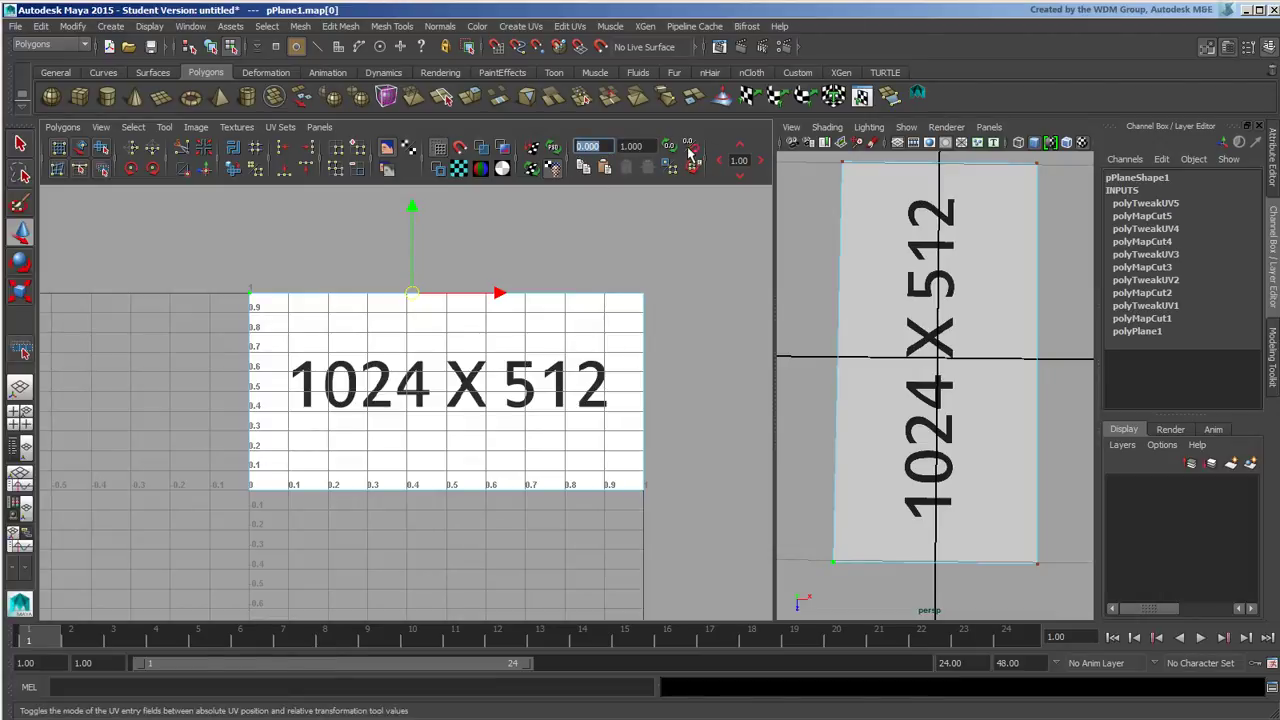
left_click(612, 147)
left_click(609, 148)
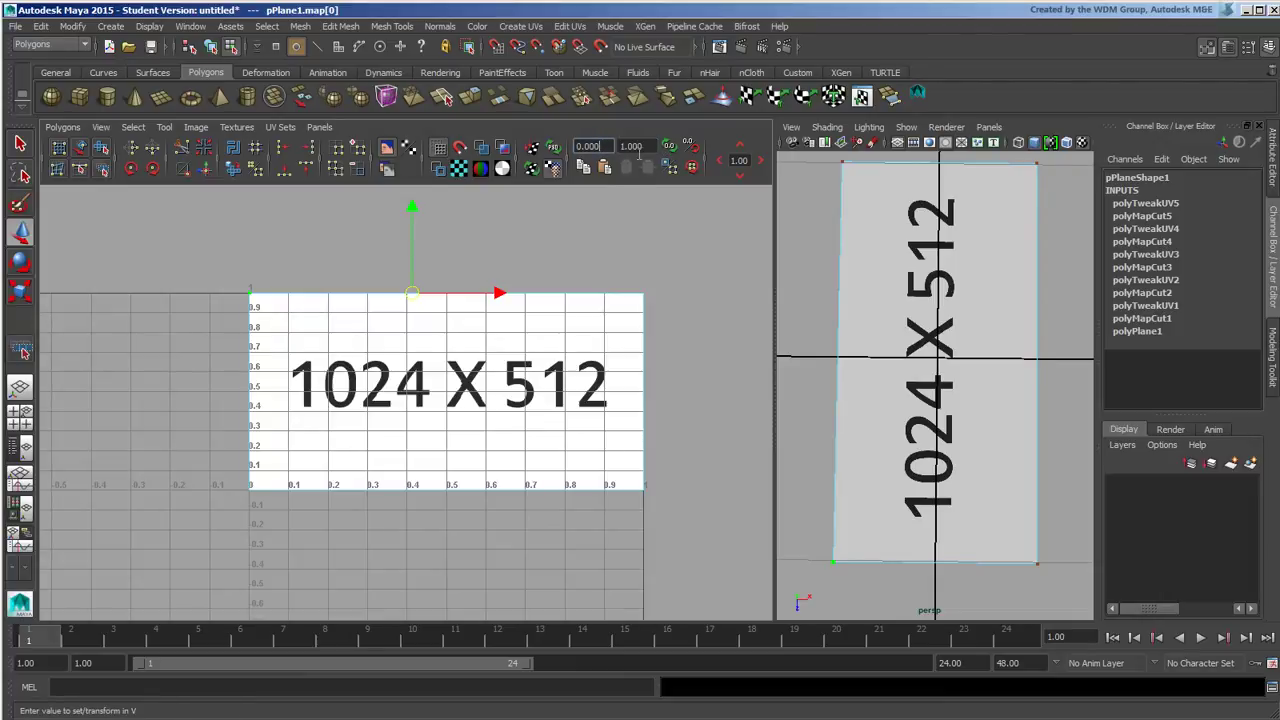
left_click(642, 149)
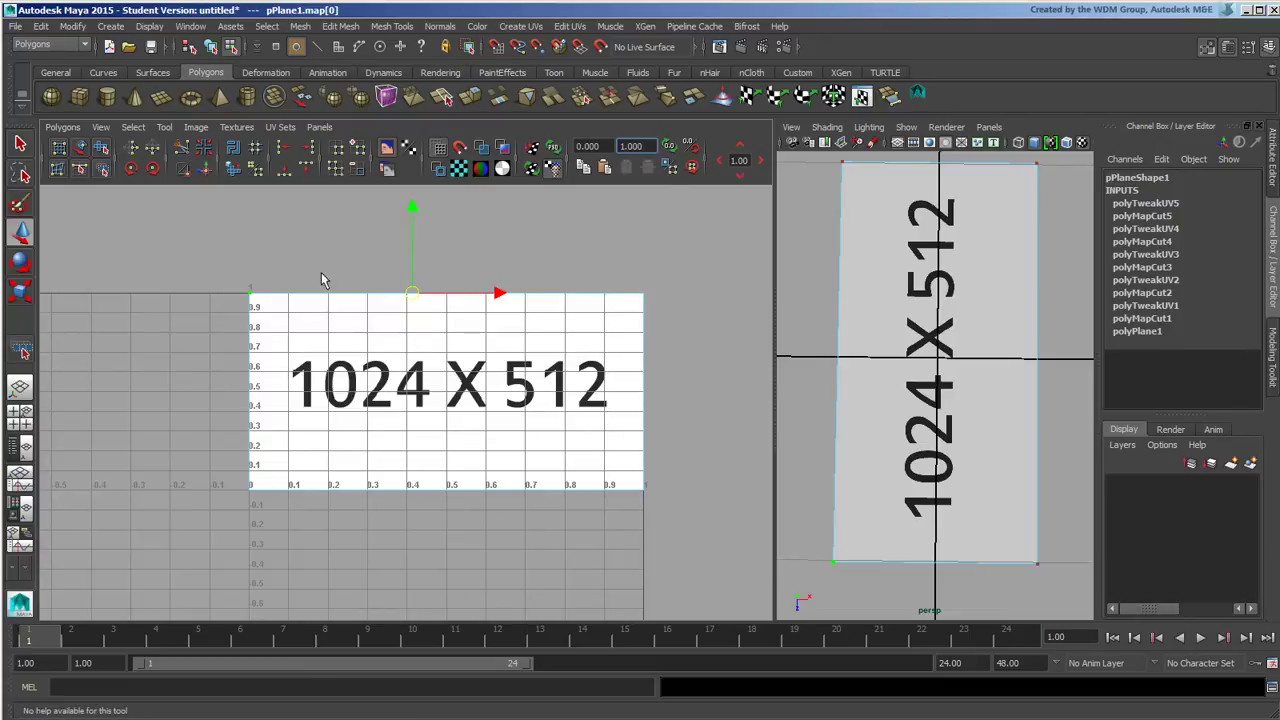
Step: Move the plane's upper-left UV freehand to about U 0.15, V 0.94, refreshing the coordinate values during the move
left_click_drag(211, 279, 267, 311)
middle_click_drag(266, 316, 330, 312)
left_click(670, 147)
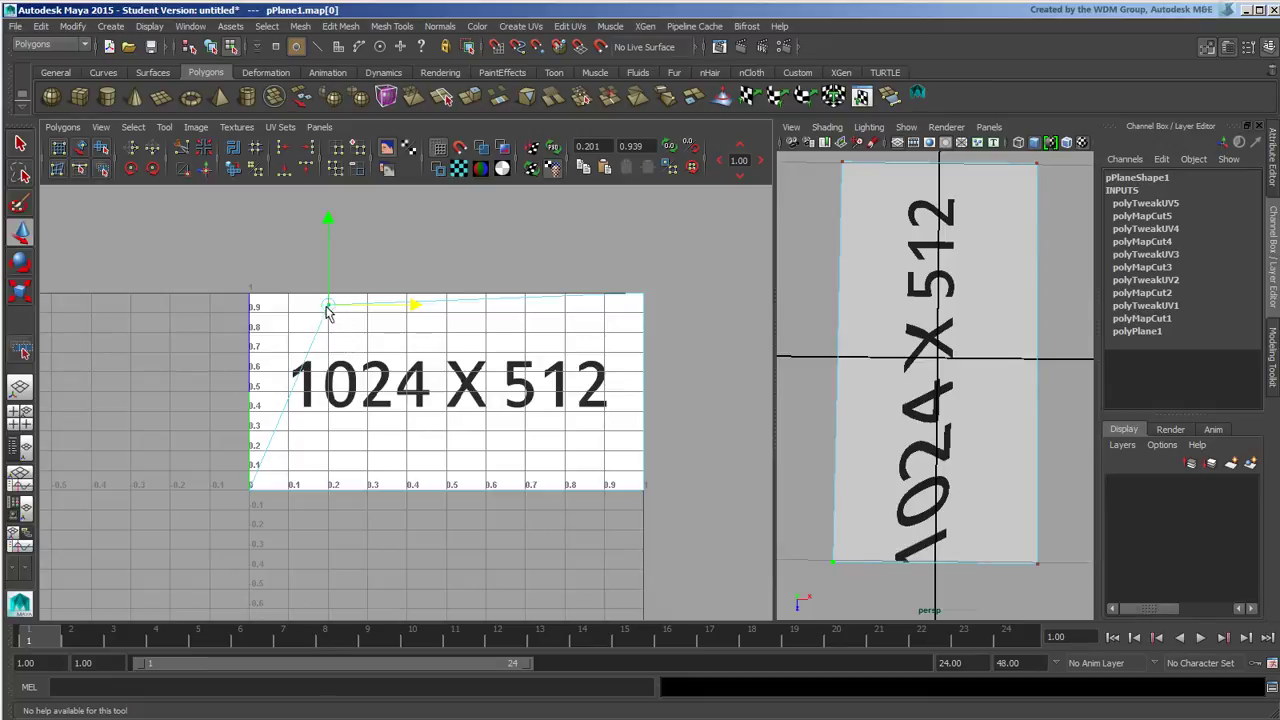
middle_click_drag(329, 310, 307, 312)
Step: Select the plane's corner UVs one after another to read their U and V coordinates
left_click_drag(616, 274, 672, 328)
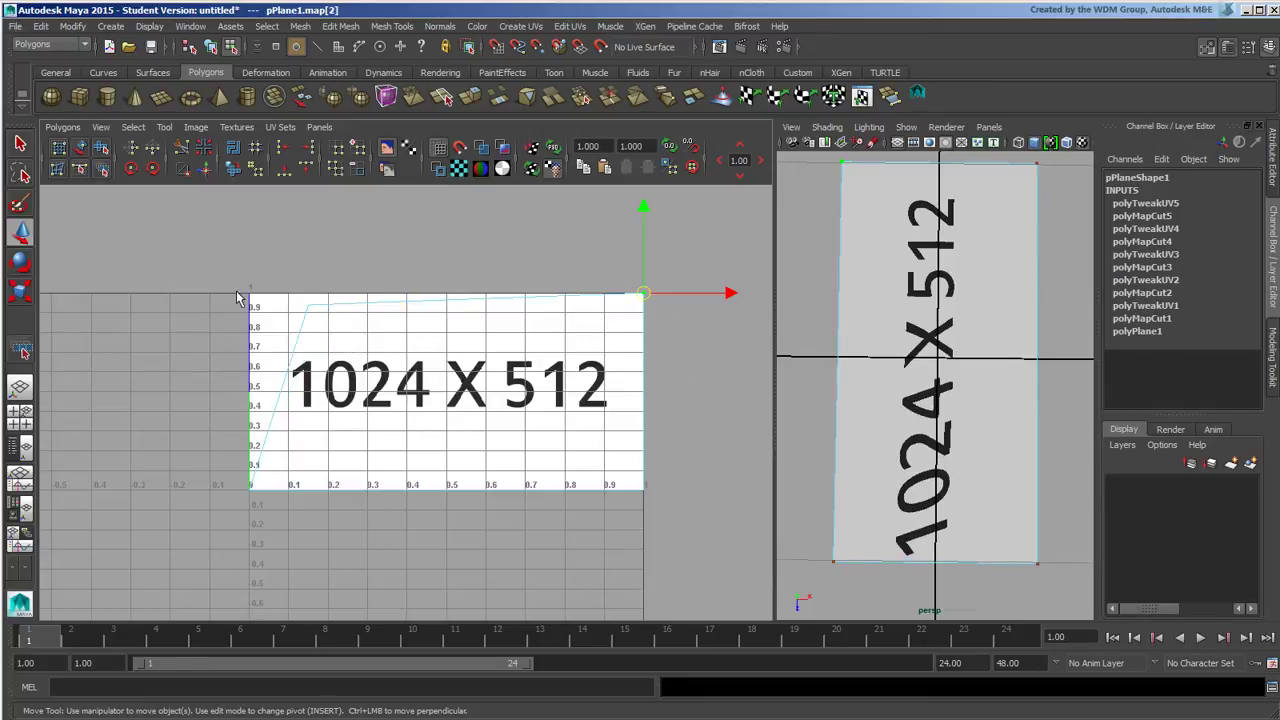
left_click_drag(262, 283, 346, 318)
left_click_drag(226, 464, 290, 515)
left_click_drag(609, 453, 675, 508)
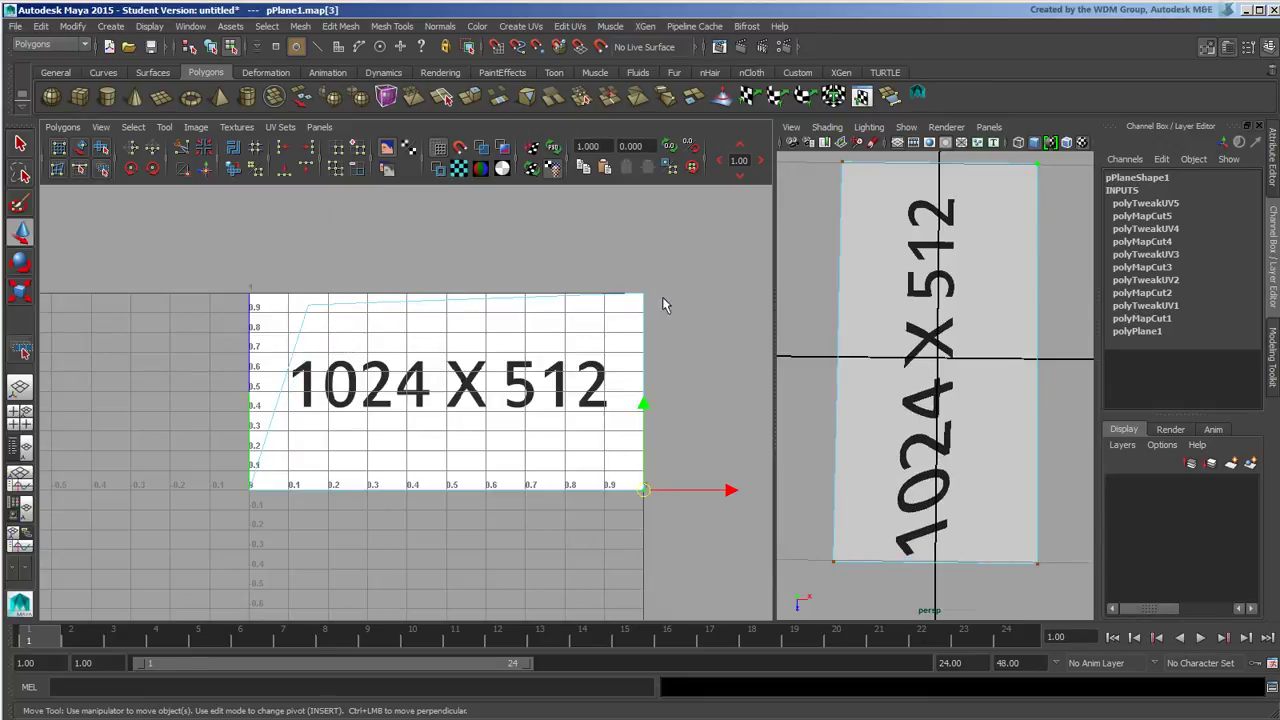
left_click_drag(613, 269, 749, 368)
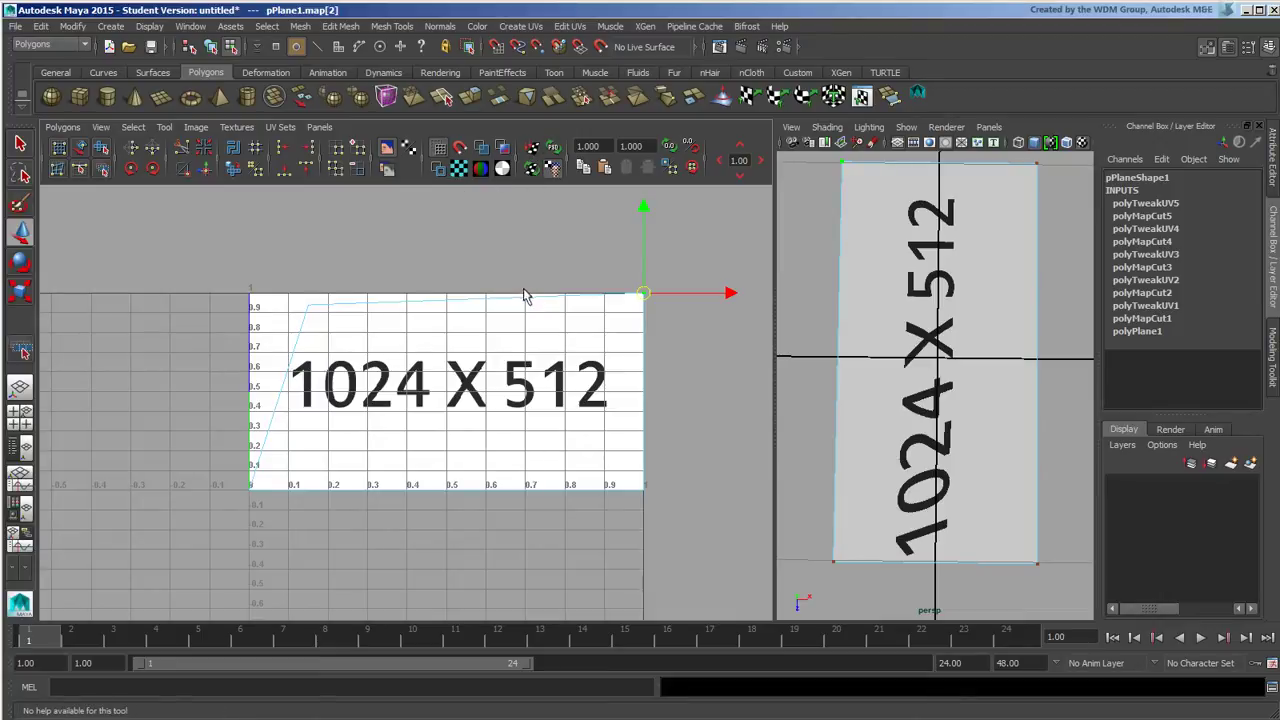
Step: Switch the texture display to the alpha channel and back to color, toggle the image, and clear the UV selection
left_click(504, 167)
left_click(481, 170)
left_click(388, 148)
left_click(388, 148)
left_click(388, 148)
left_click(480, 274)
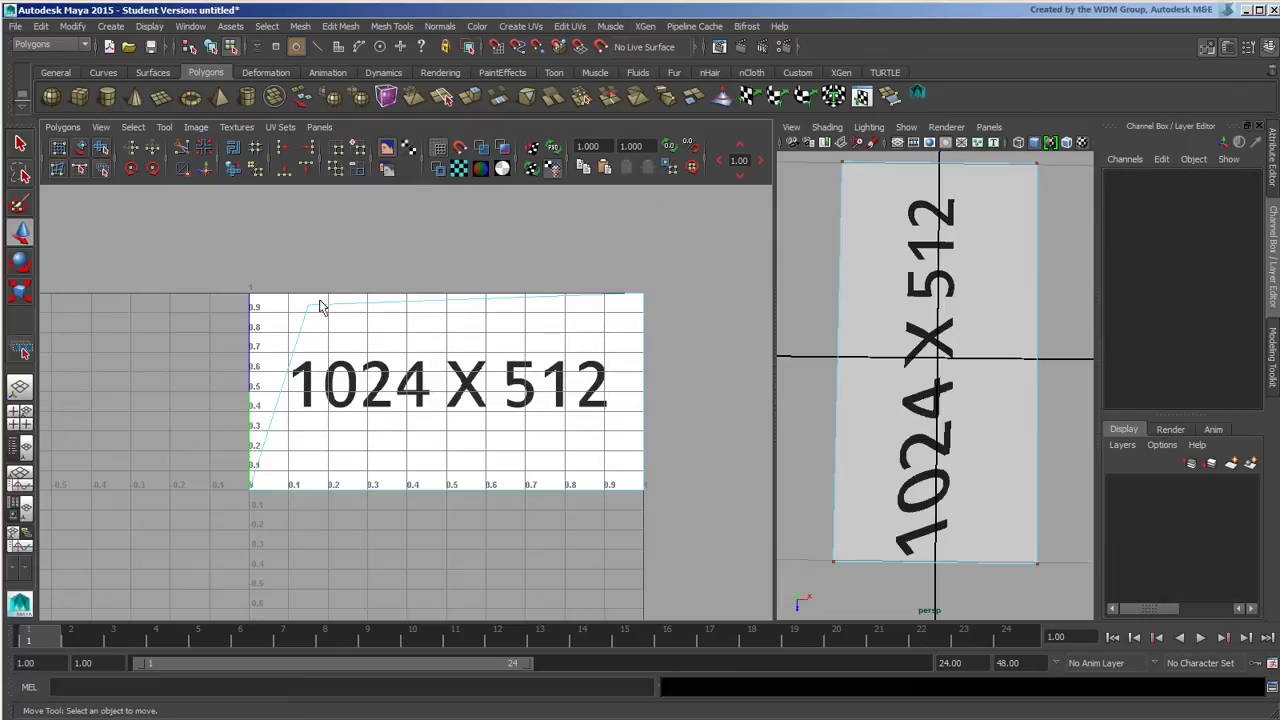
Step: Dim the texture image and turn on shaded display of the UV shell
left_click(387, 169)
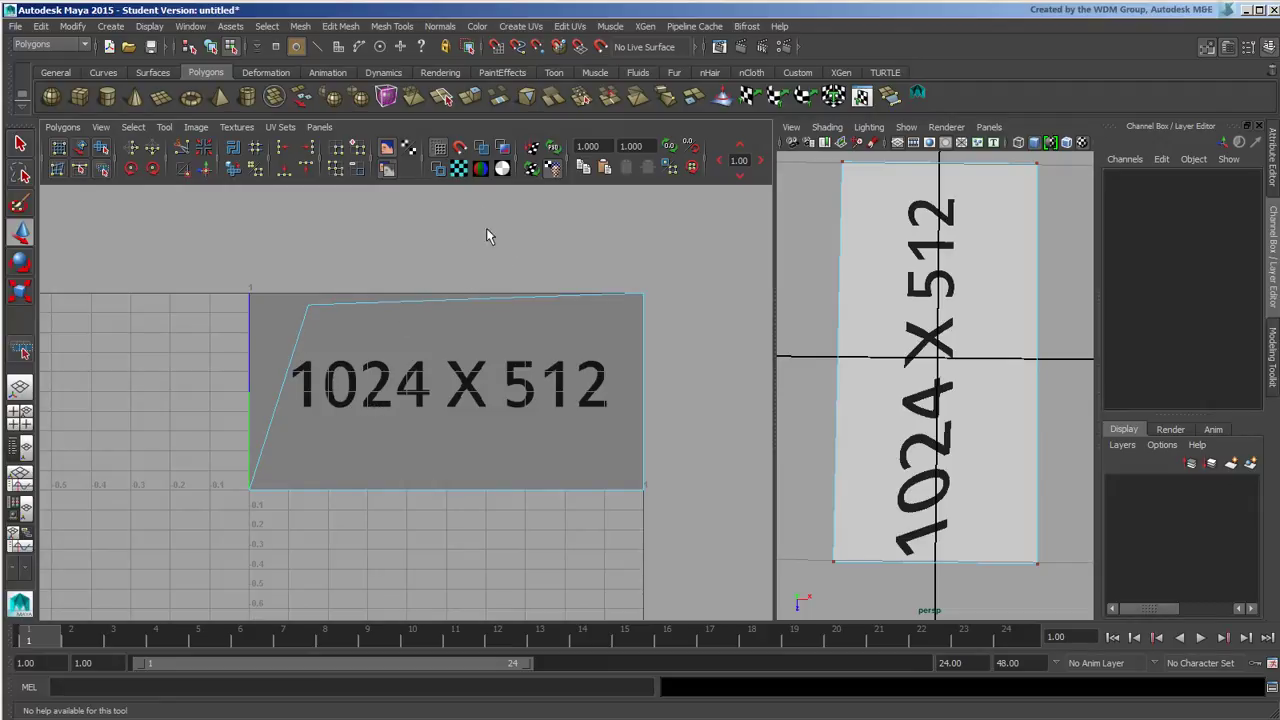
left_click(481, 147)
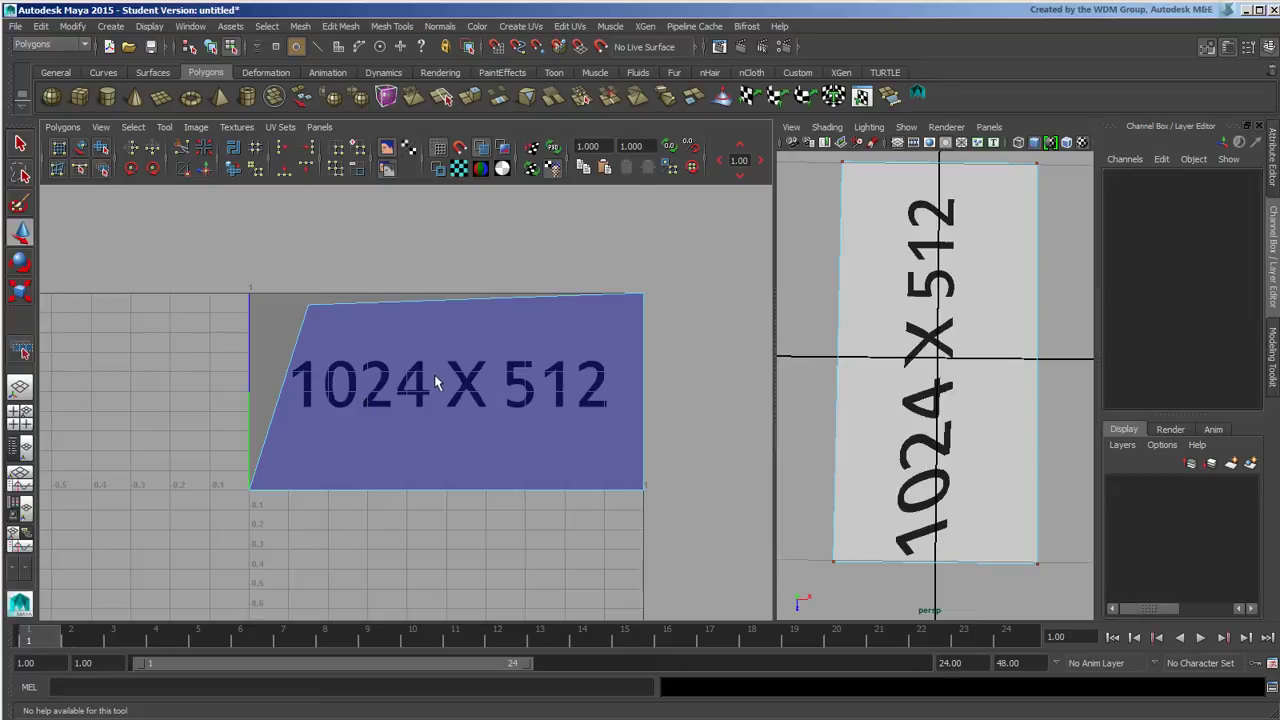
Step: Delete the textured plane and create a new default polygon plane
left_click(211, 47)
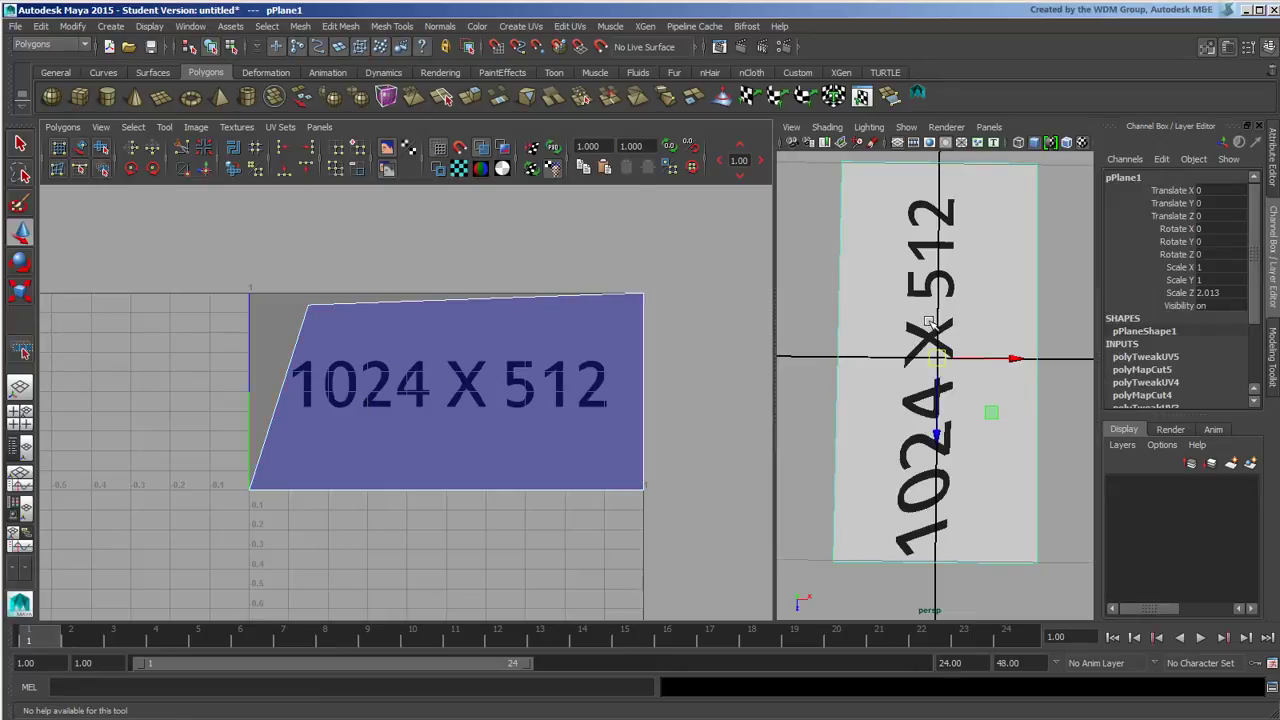
key("Delete")
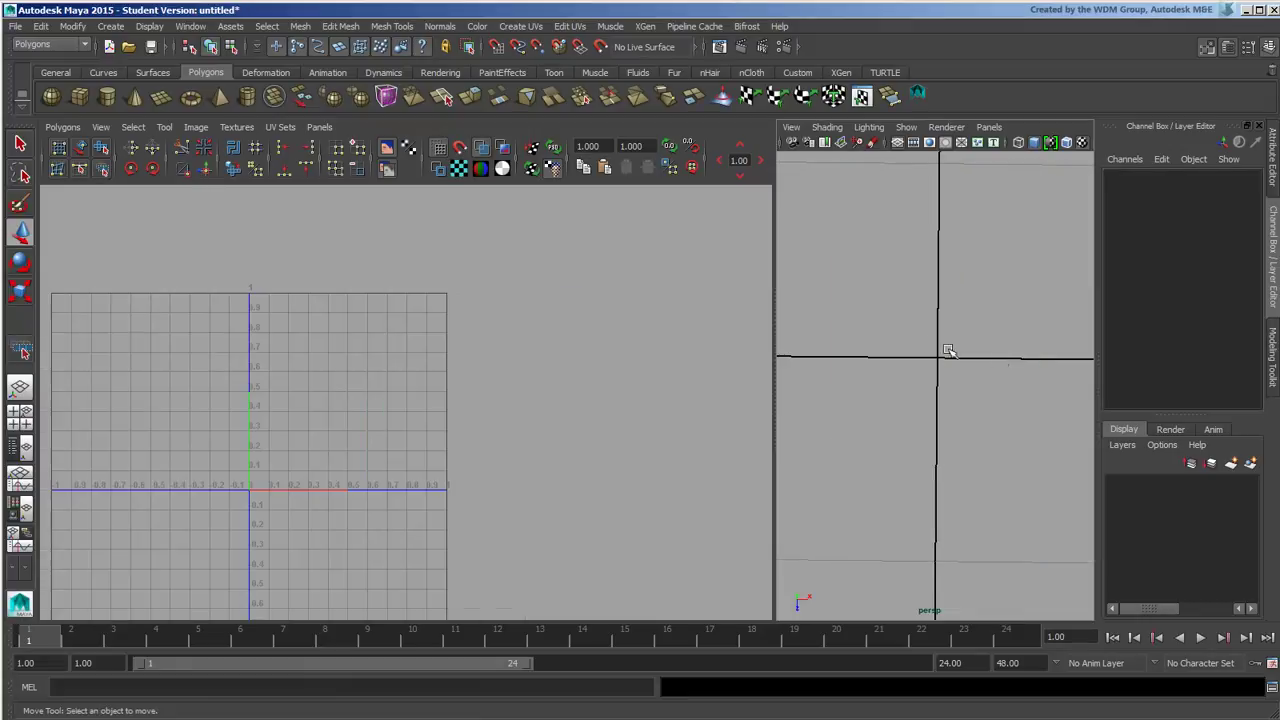
left_click(160, 96)
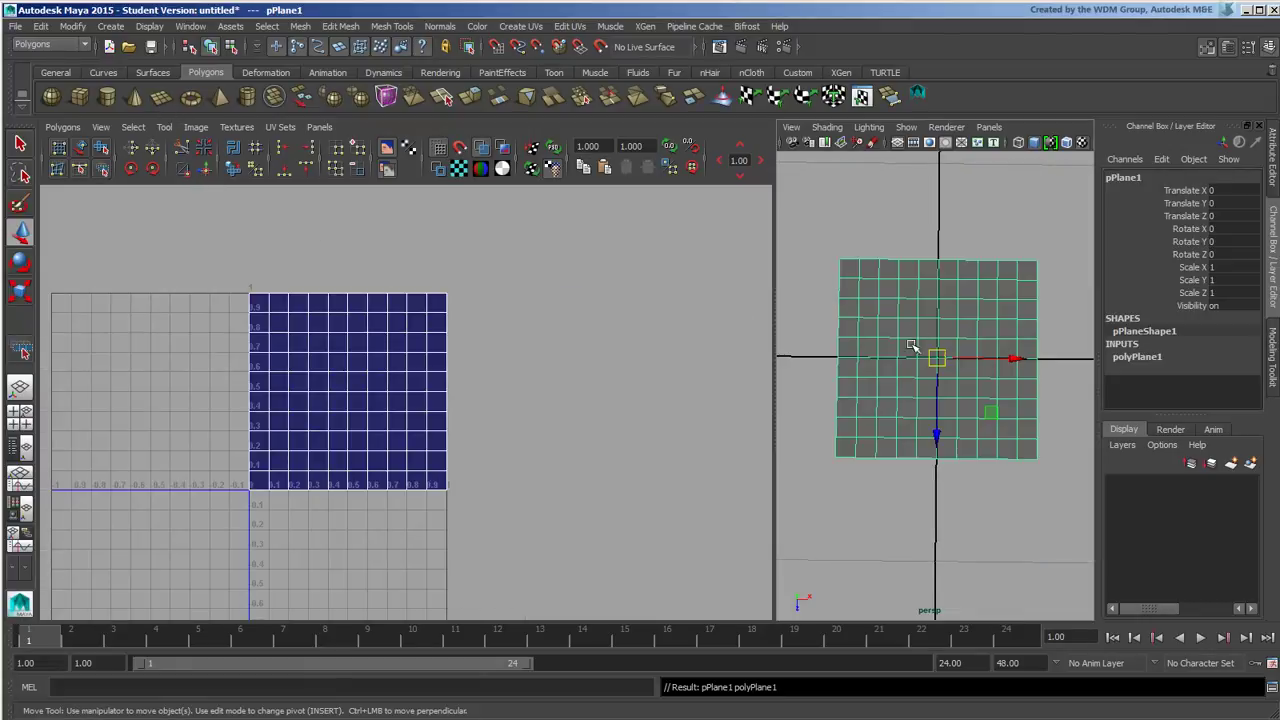
Step: Select one face near the middle of the new plane and separate it into its own UV shell
right_click_drag(366, 376, 389, 394)
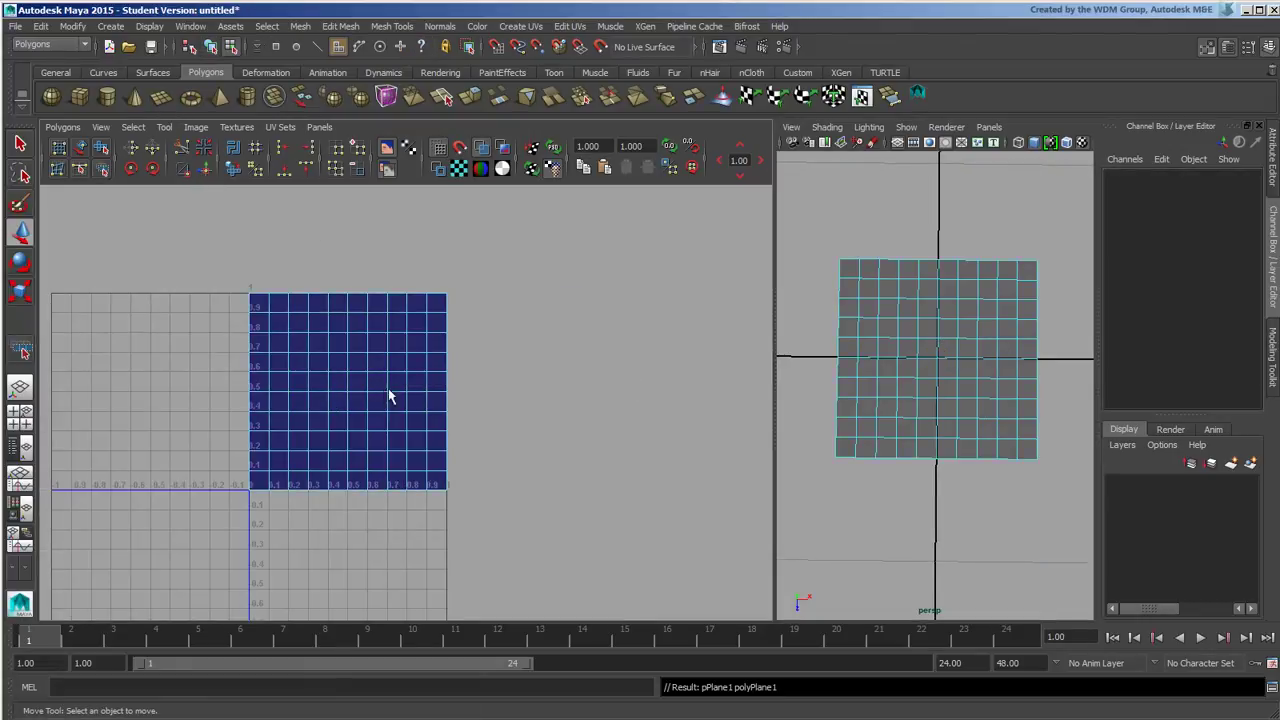
left_click(376, 384)
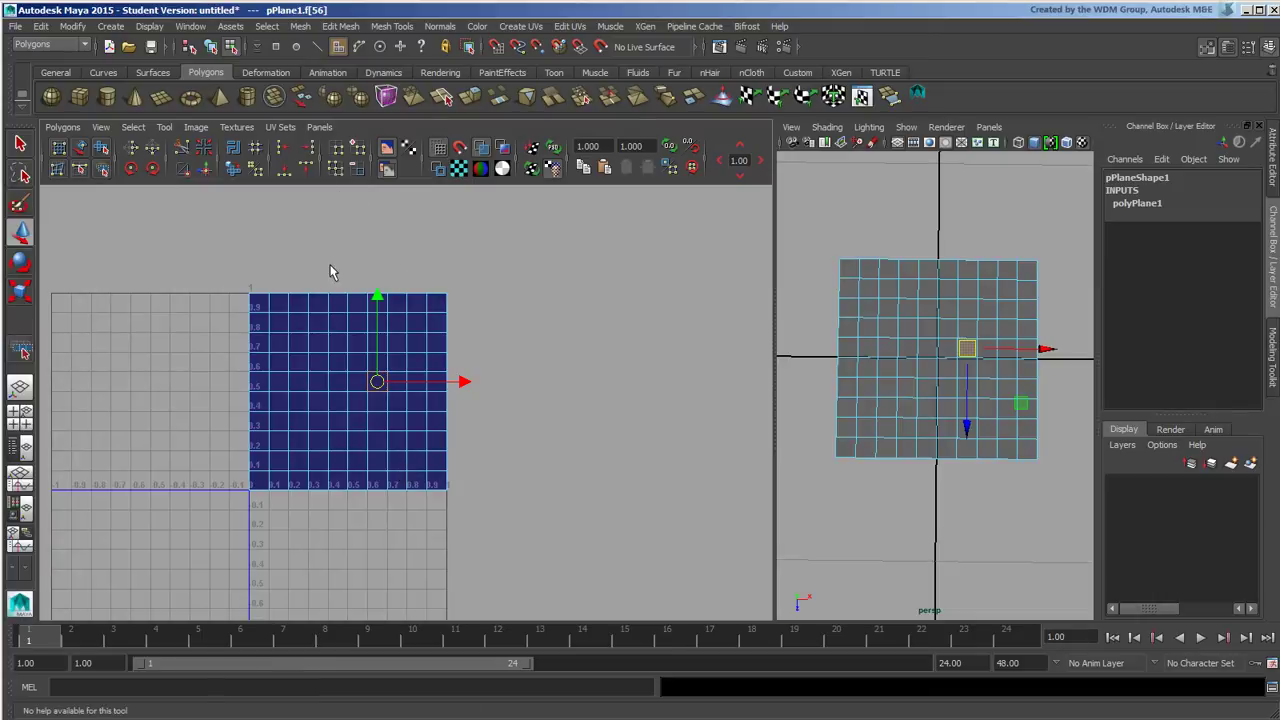
left_click(203, 147)
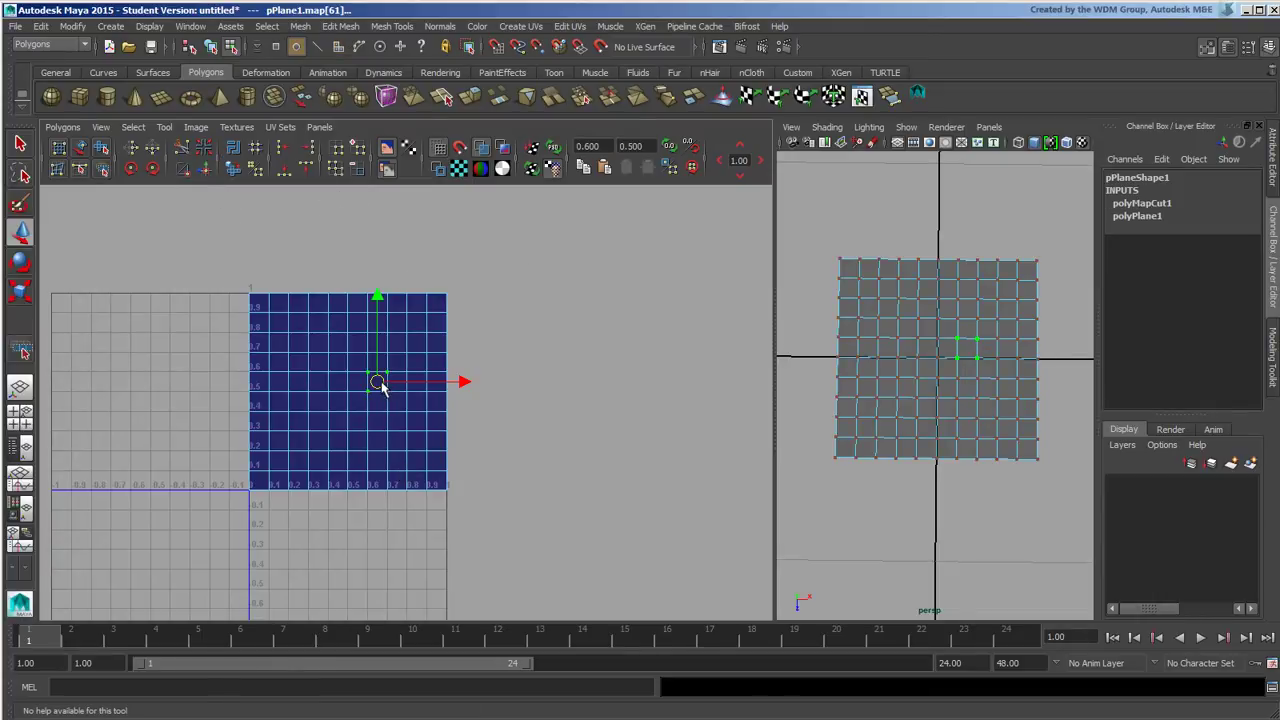
Step: Move the single-face UV shell out of the plane's shell to empty space beyond the 0–1 UV square and deselect it
left_click_drag(380, 384, 580, 343)
left_click(493, 425)
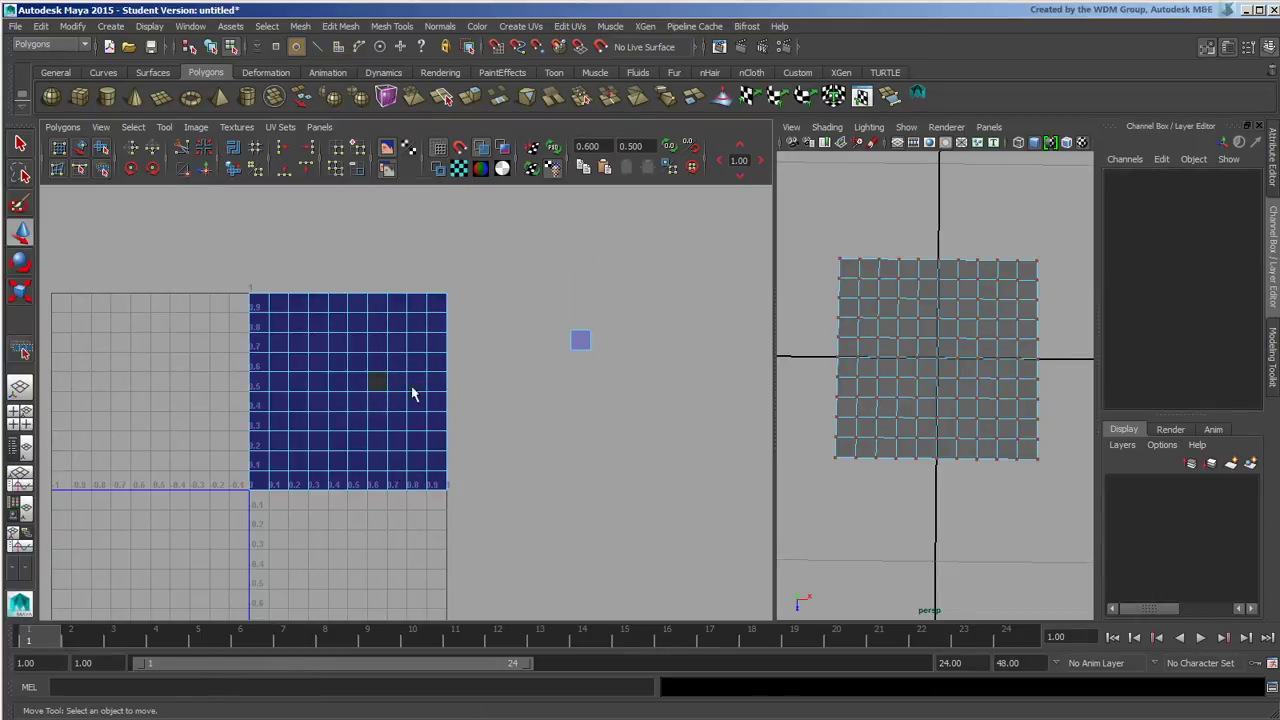
middle_click_drag(420, 425, 525, 401, "alt")
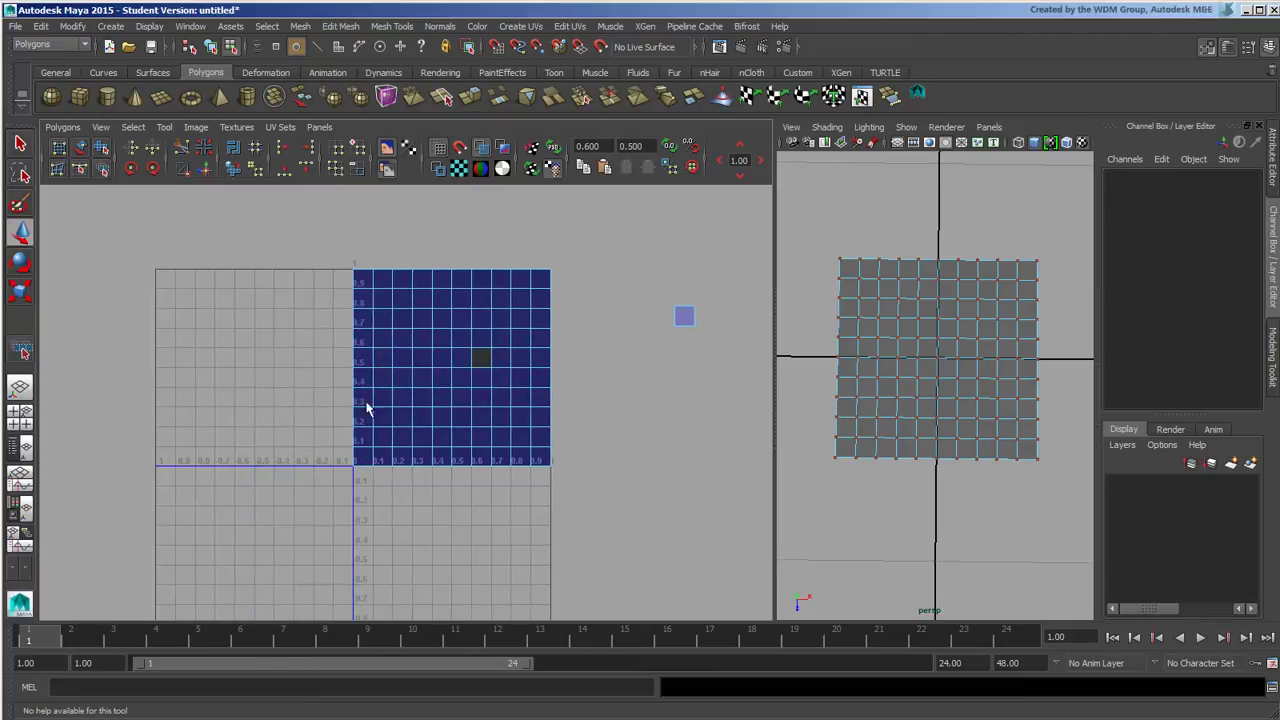
right_click_drag(366, 409, 643, 406, "alt")
middle_click_drag(518, 396, 389, 449, "alt")
right_click_drag(366, 438, 407, 427, "alt")
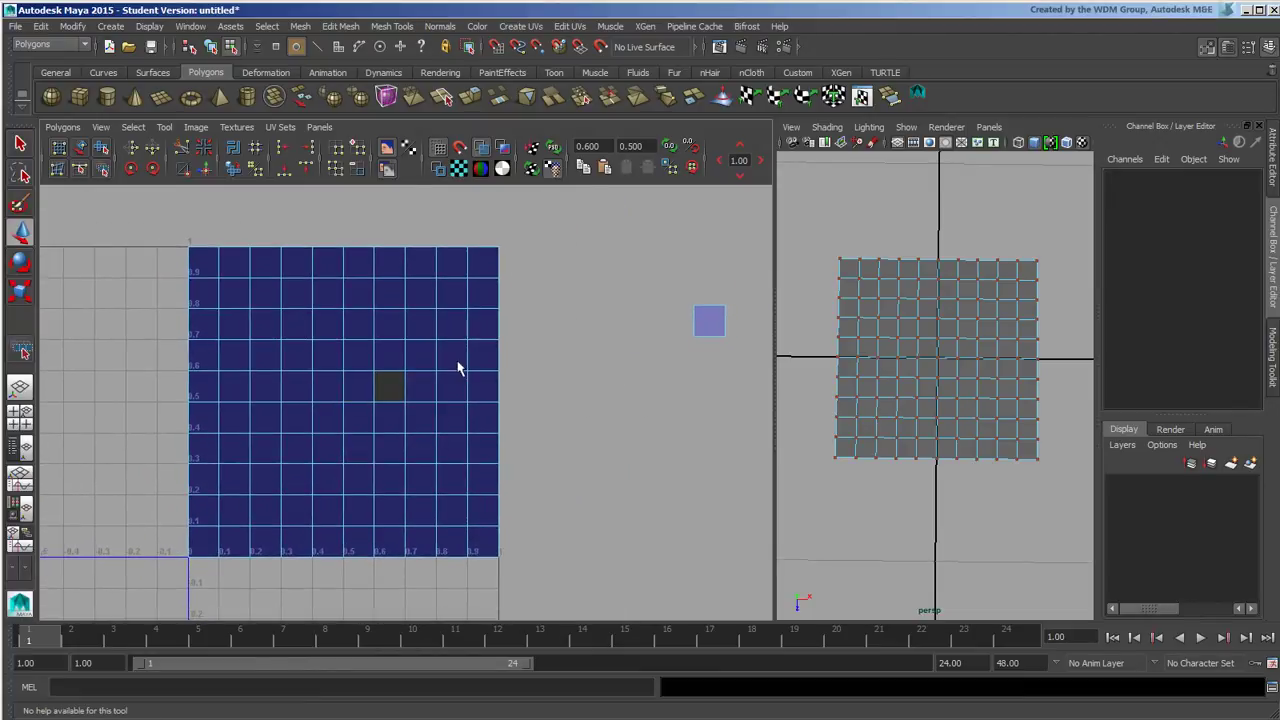
Step: Turn the shaded UV display off and back on
left_click(492, 150)
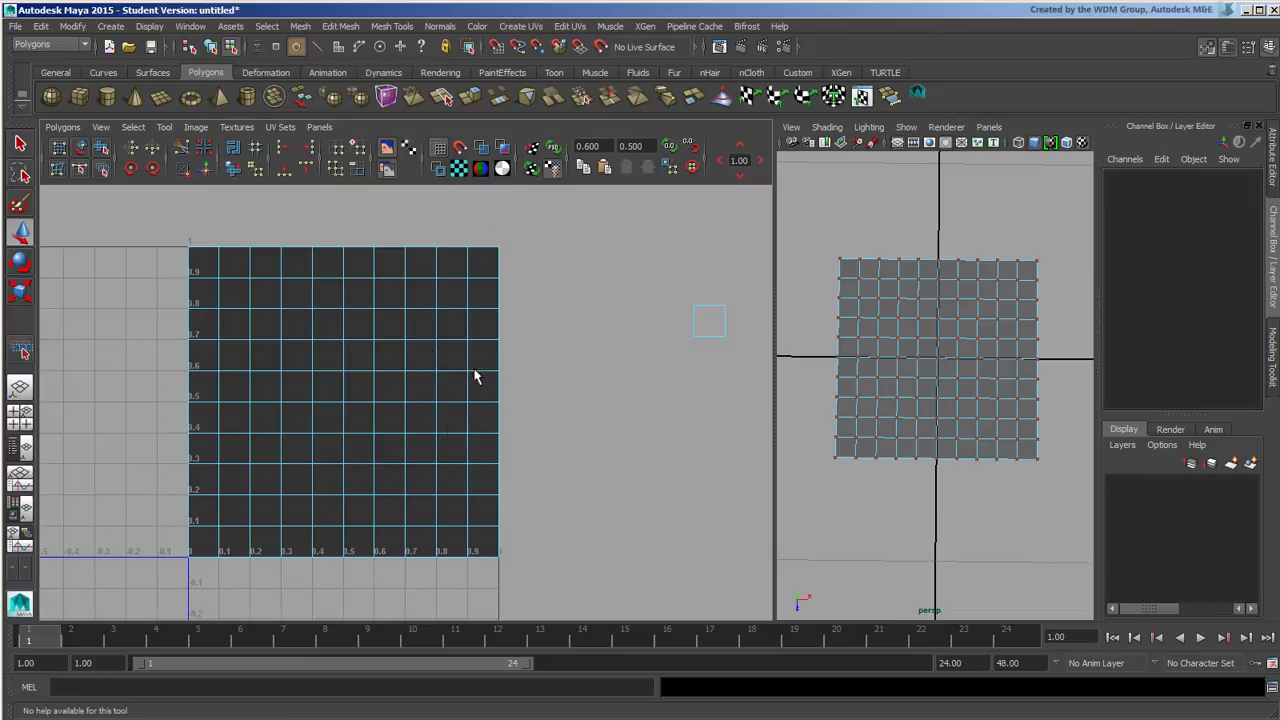
left_click(481, 148)
middle_click_drag(421, 396, 523, 366, "alt")
scroll(381, 386, "down", 1)
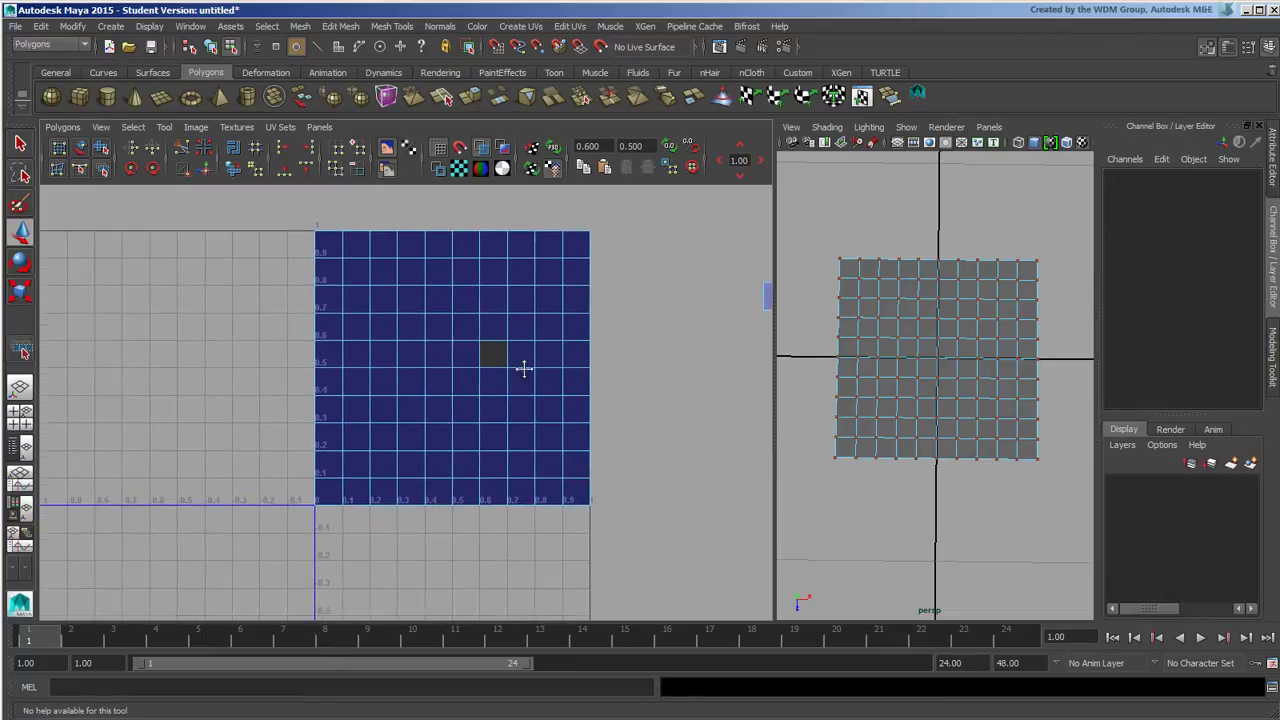
scroll(503, 343, "down", 2)
Step: Select all UVs of the plane's large shell and flip them horizontally in U
right_click_drag(514, 336, 547, 329)
left_click_drag(516, 417, 516, 418)
key("w")
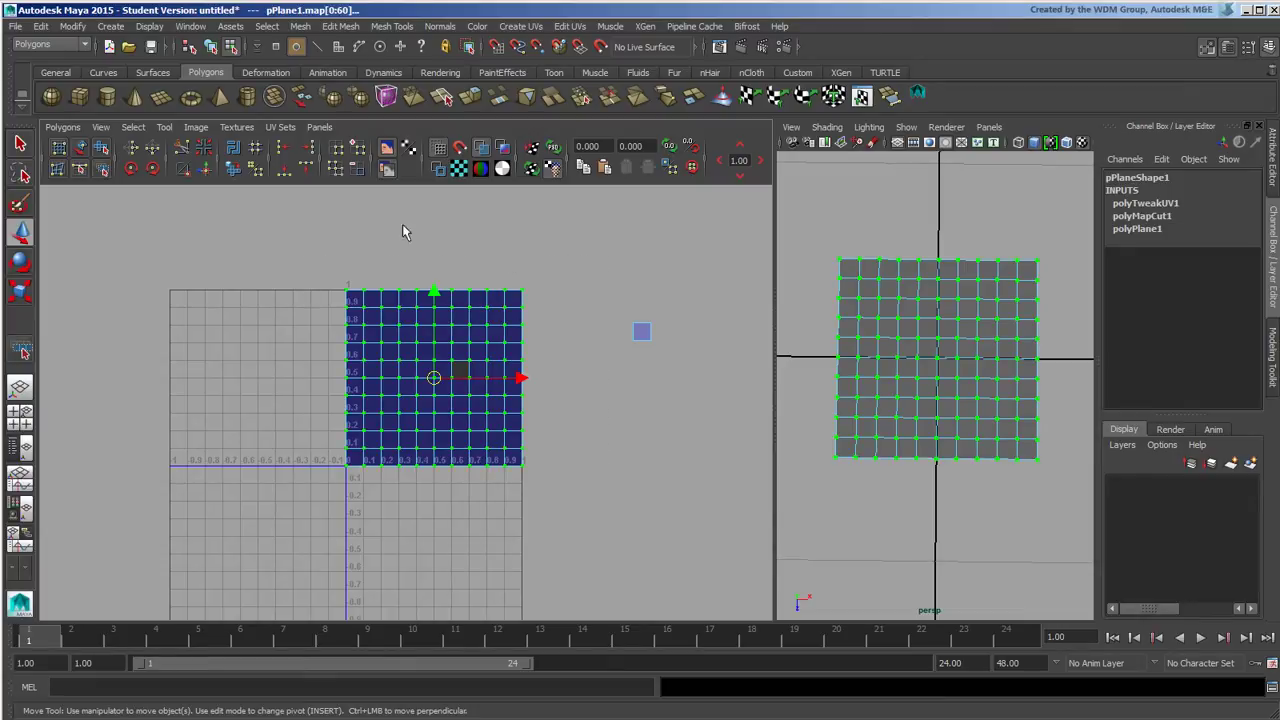
left_click(138, 147)
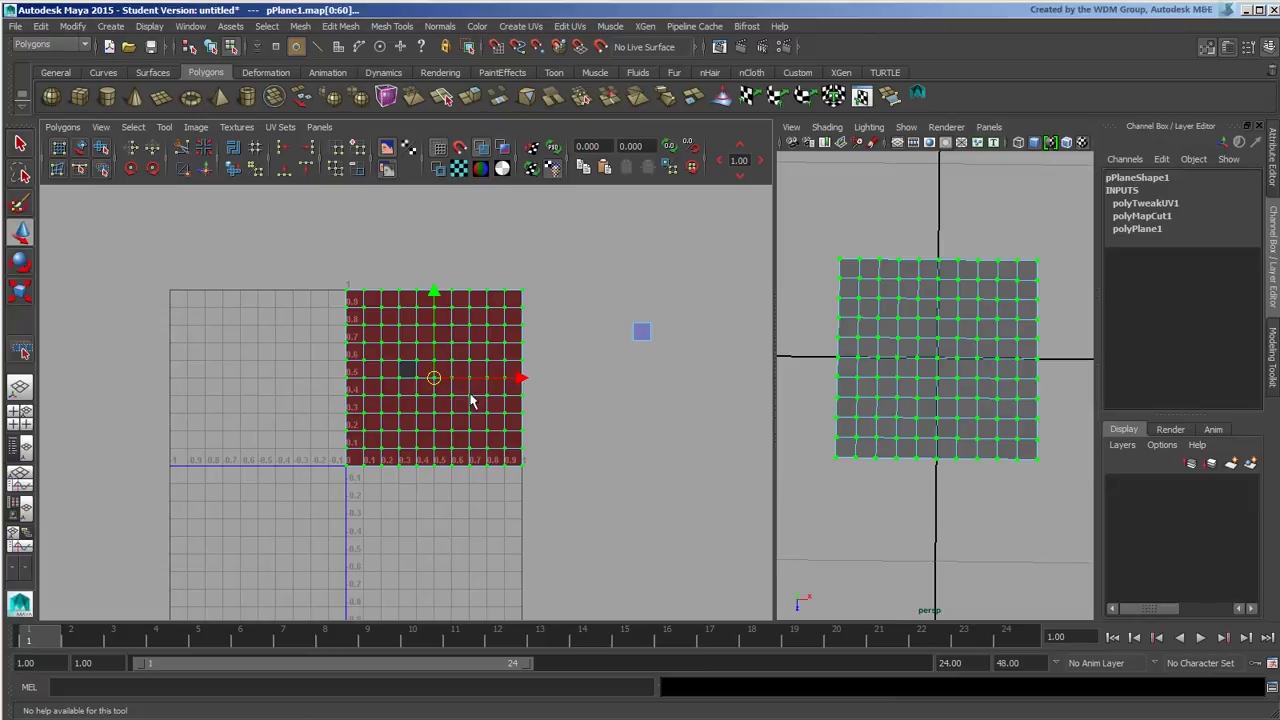
middle_click_drag(423, 374, 414, 369, "alt")
right_click_drag(414, 369, 626, 377, "alt")
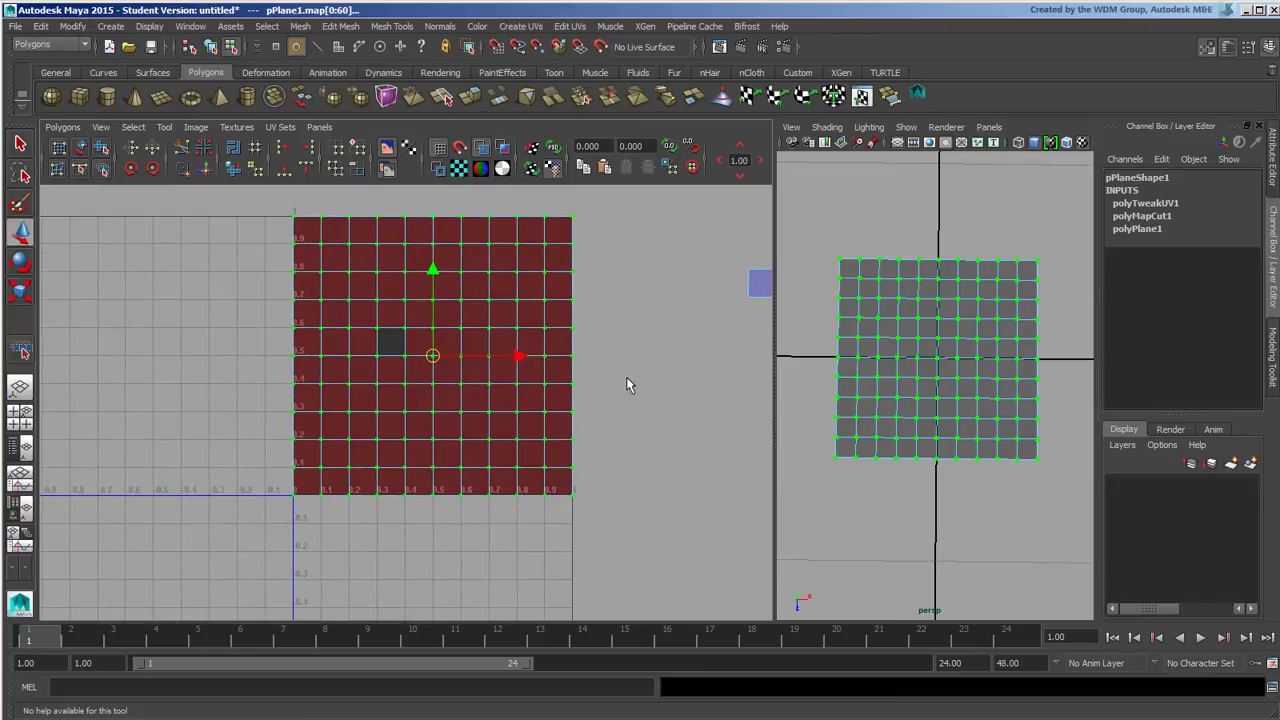
middle_click_drag(625, 357, 576, 408, "alt")
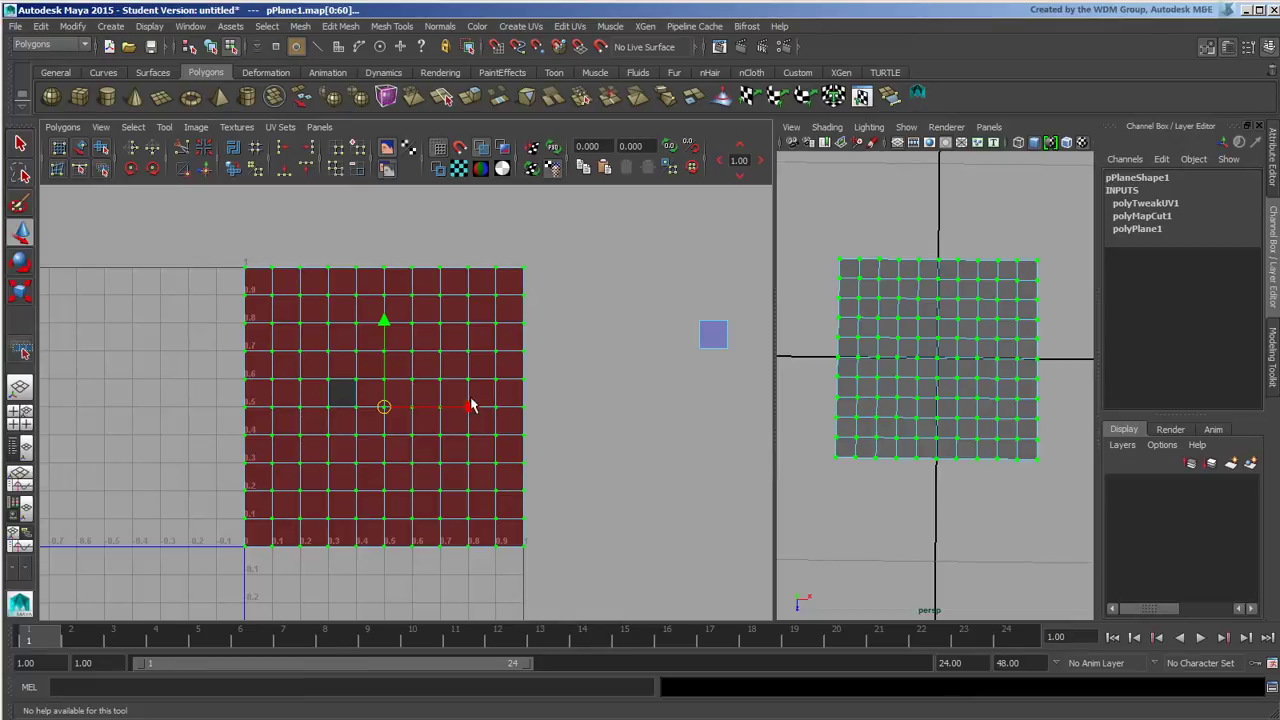
Step: Flip the large shell's UVs in U once more to restore their original orientation
middle_click_drag(496, 405, 587, 391, "alt")
right_click_drag(587, 391, 458, 391, "alt")
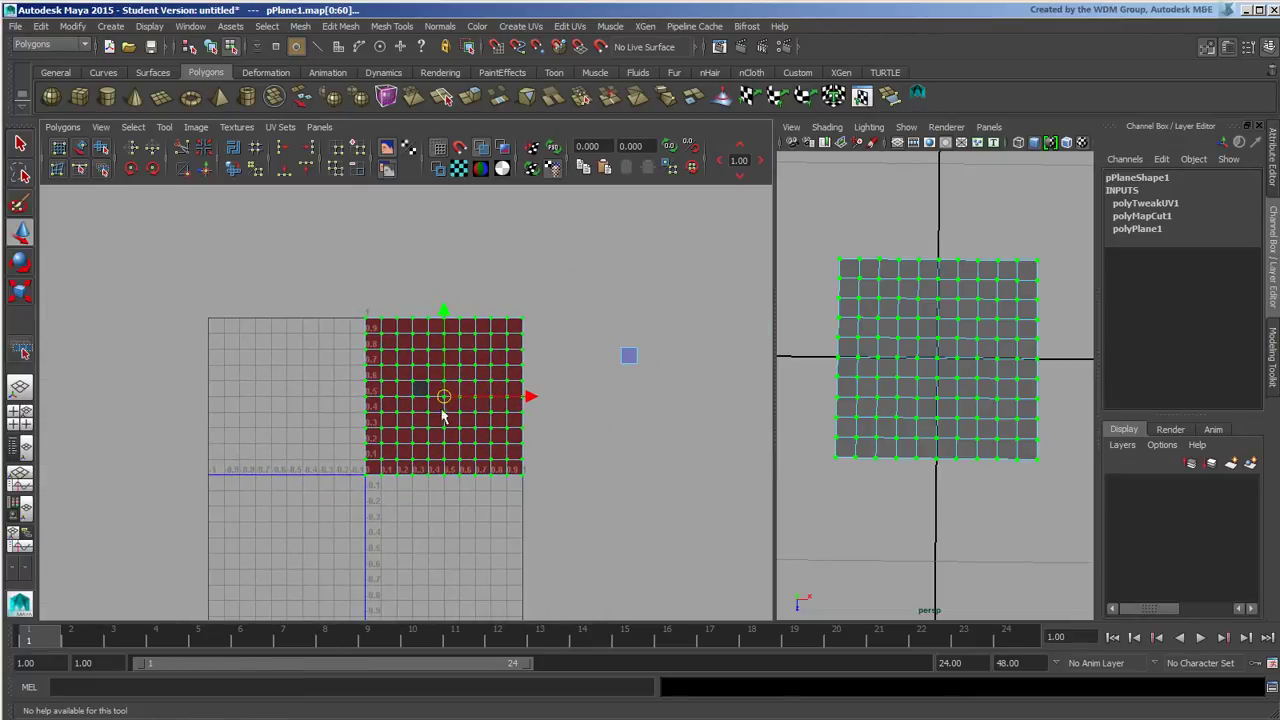
middle_click_drag(510, 411, 475, 405, "alt")
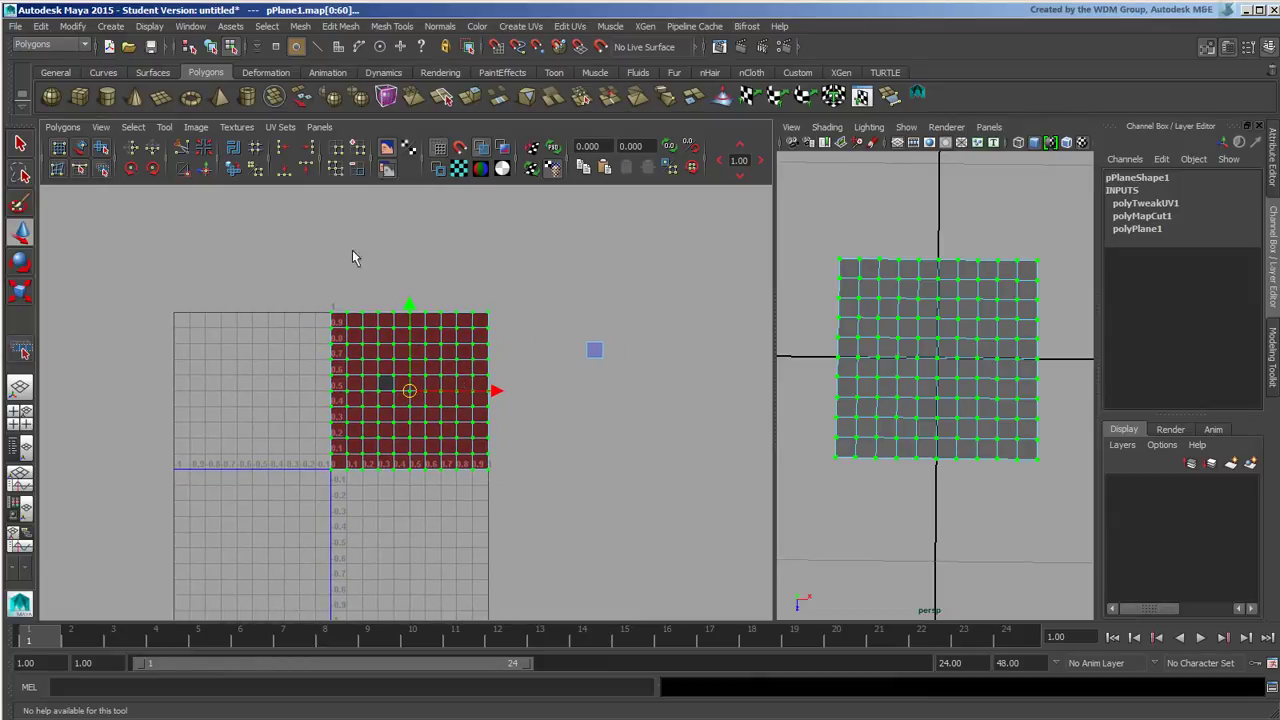
left_click(132, 148)
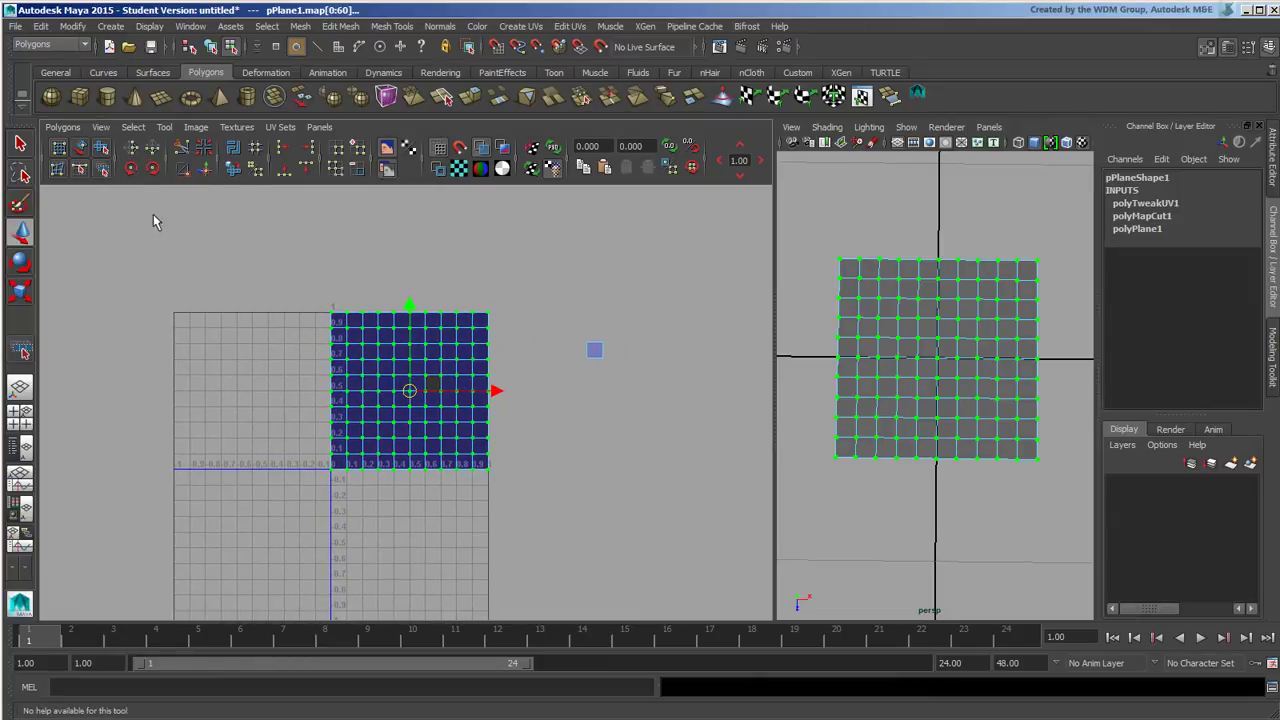
middle_click_drag(366, 337, 349, 341, "alt")
right_click_drag(337, 403, 725, 420, "alt")
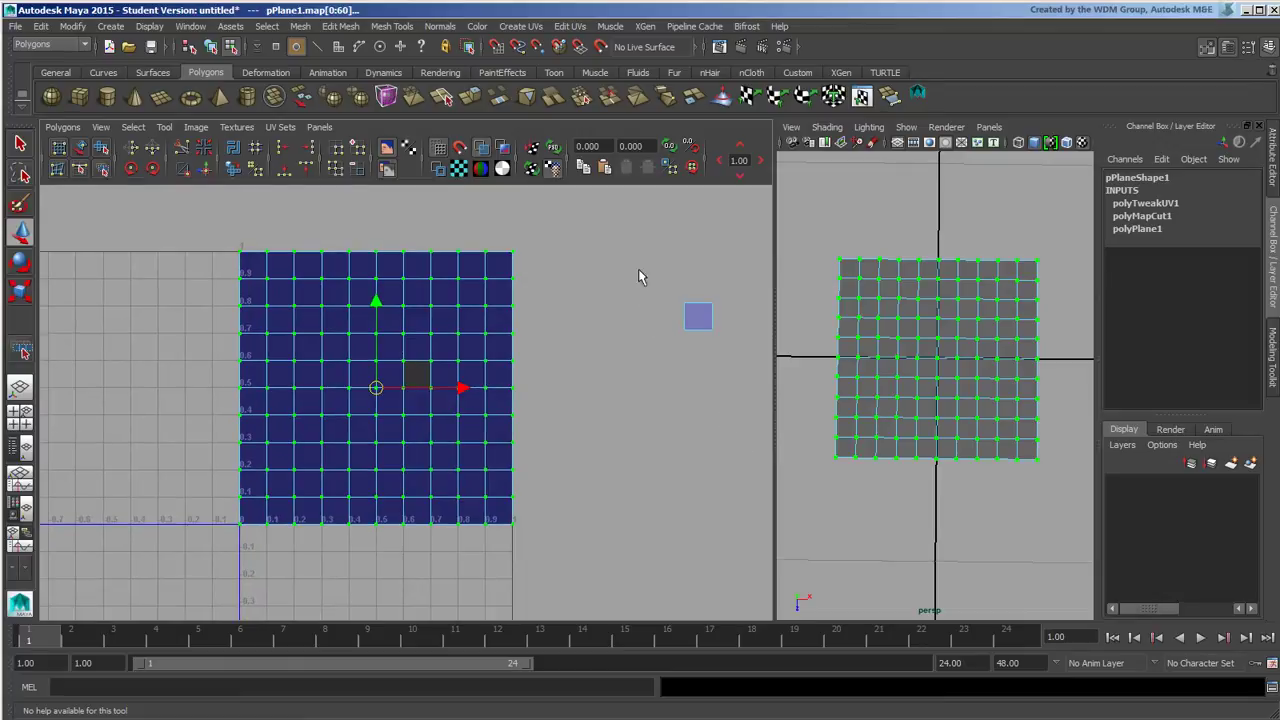
Step: Move the single-face shell over the large shell near its upper-right corner so the two overlap
left_click_drag(640, 277, 732, 376)
left_click_drag(702, 318, 487, 292)
right_click_drag(315, 338, 816, 346, "alt")
middle_click_drag(629, 259, 516, 415, "alt")
left_click(588, 394)
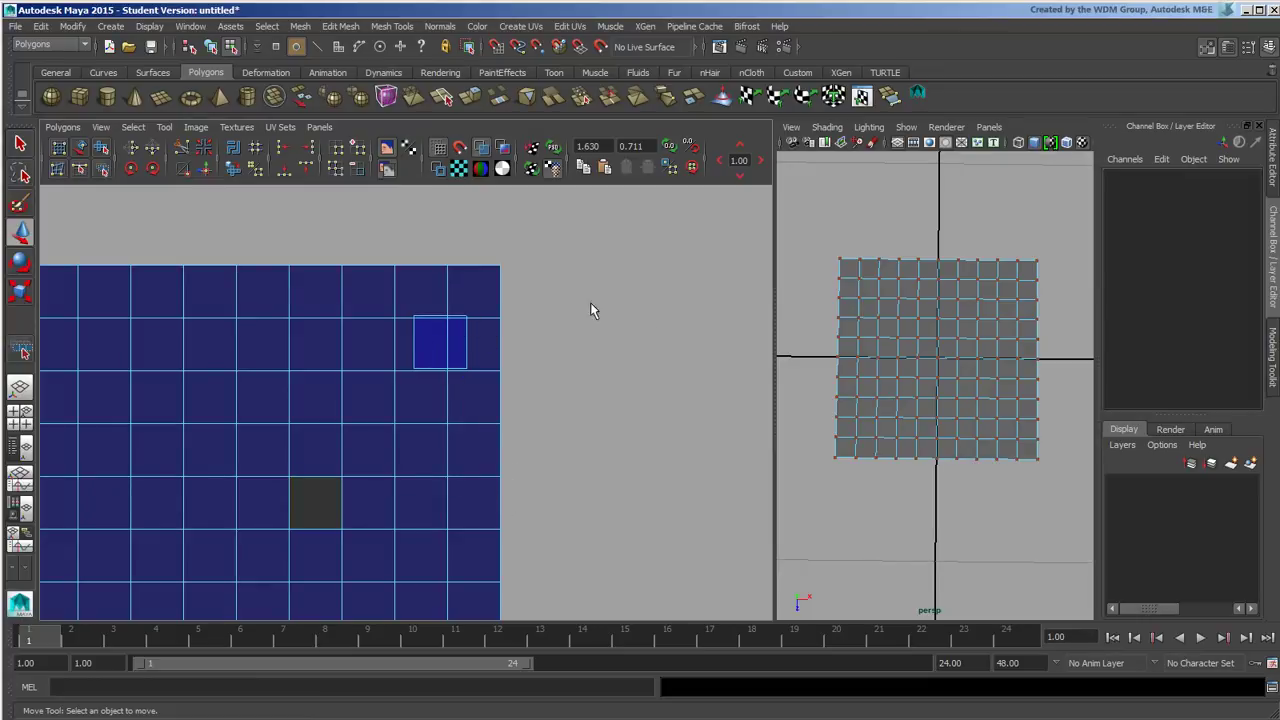
Step: Align the single-face shell along U and V with the grid cell spanning 0.8 to 0.9 in both directions
middle_click_drag(590, 310, 509, 338, "alt")
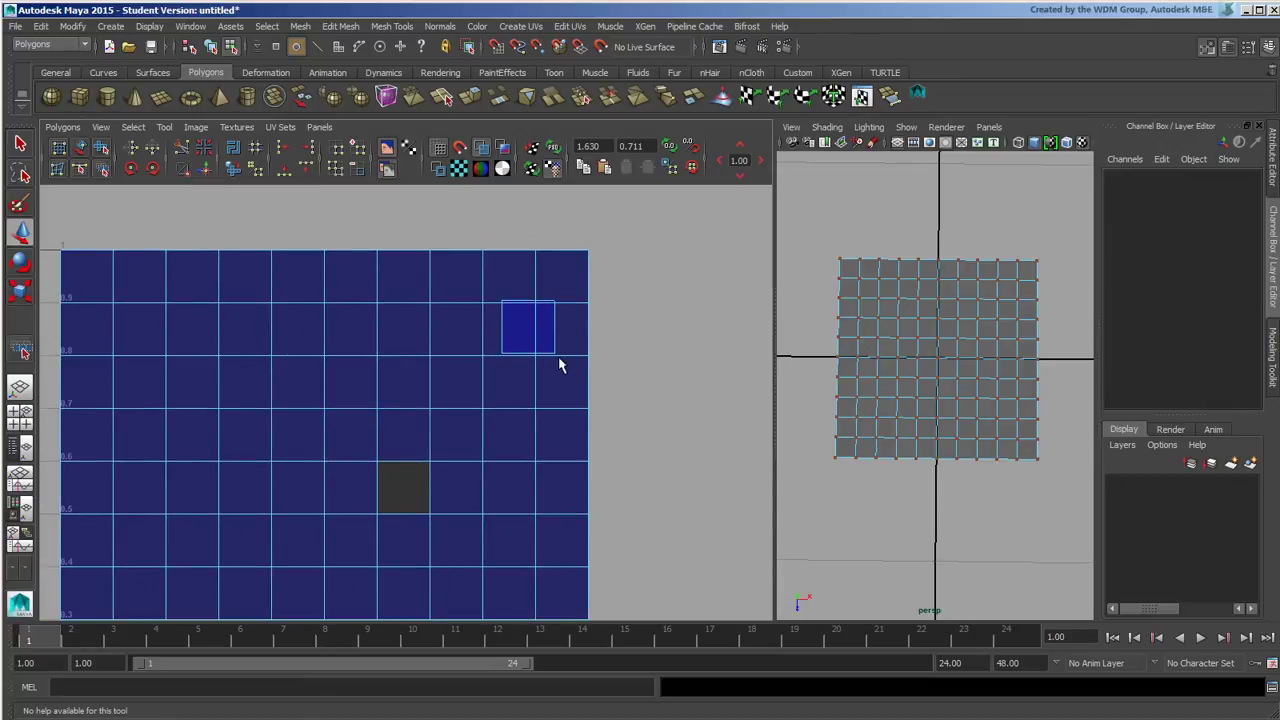
left_click_drag(544, 344, 564, 359)
right_click_drag(554, 354, 597, 334, "ctrl")
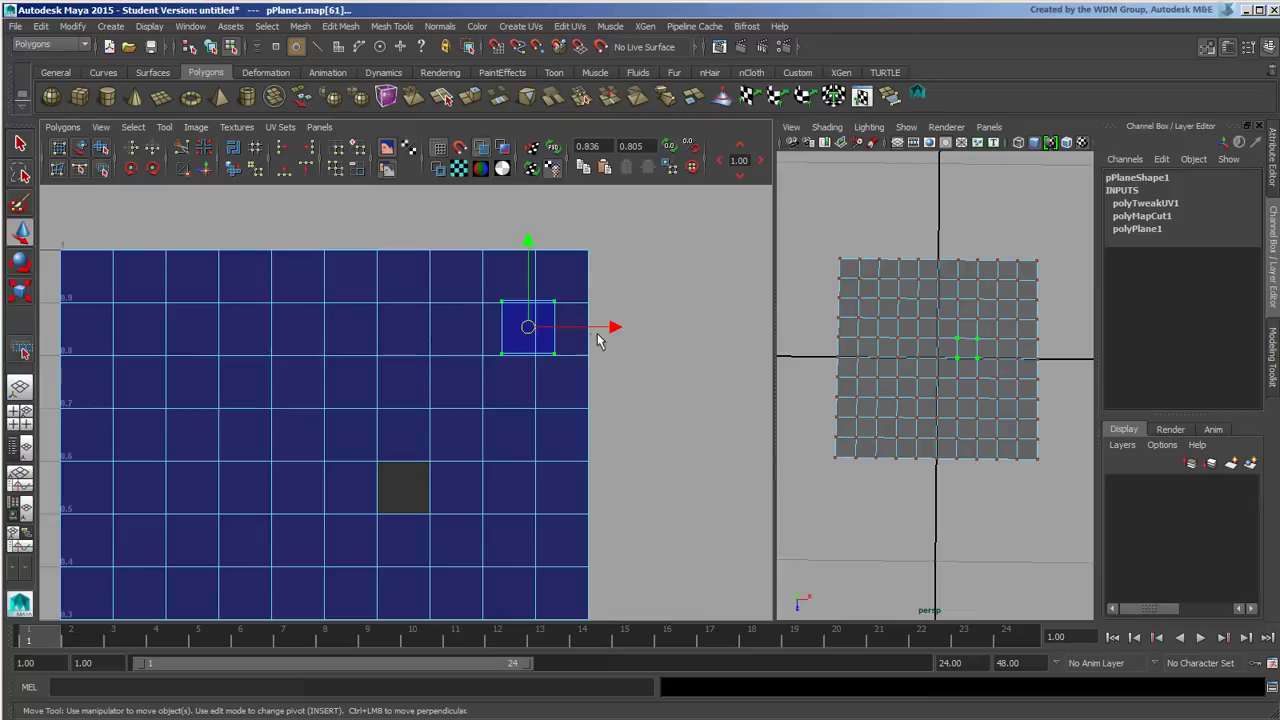
left_click_drag(611, 327, 590, 327)
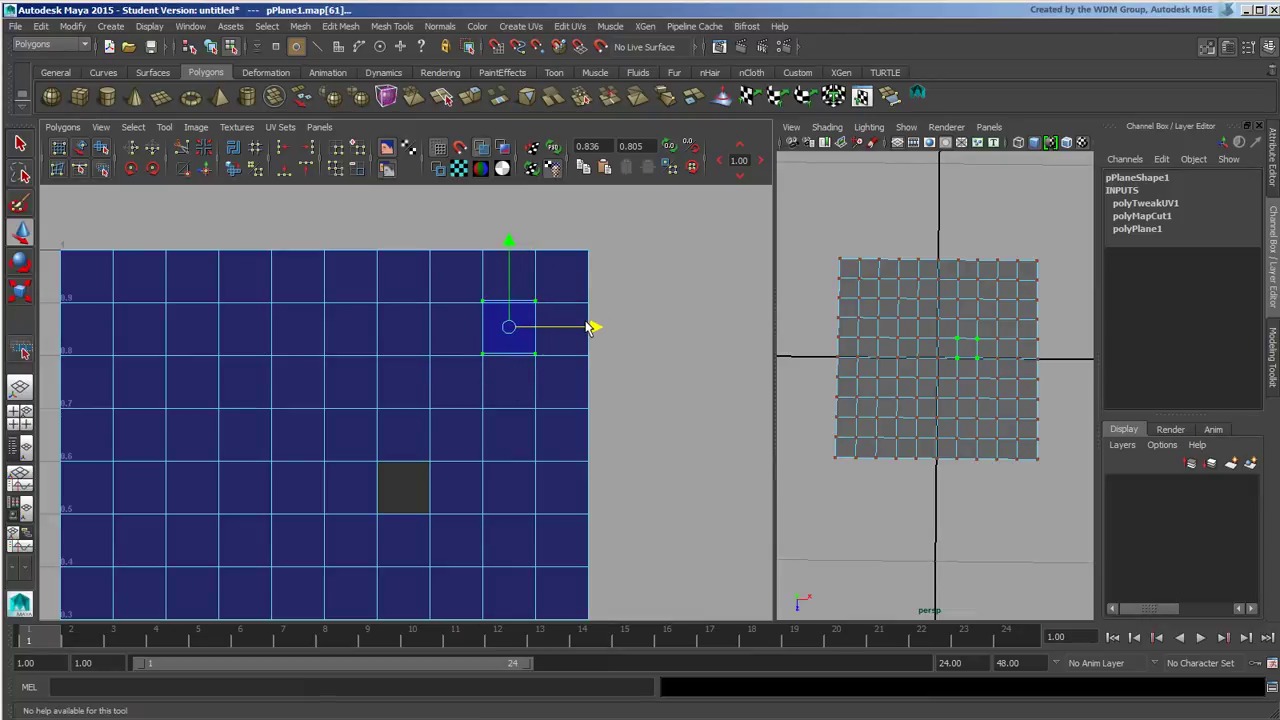
left_click_drag(509, 243, 512, 243)
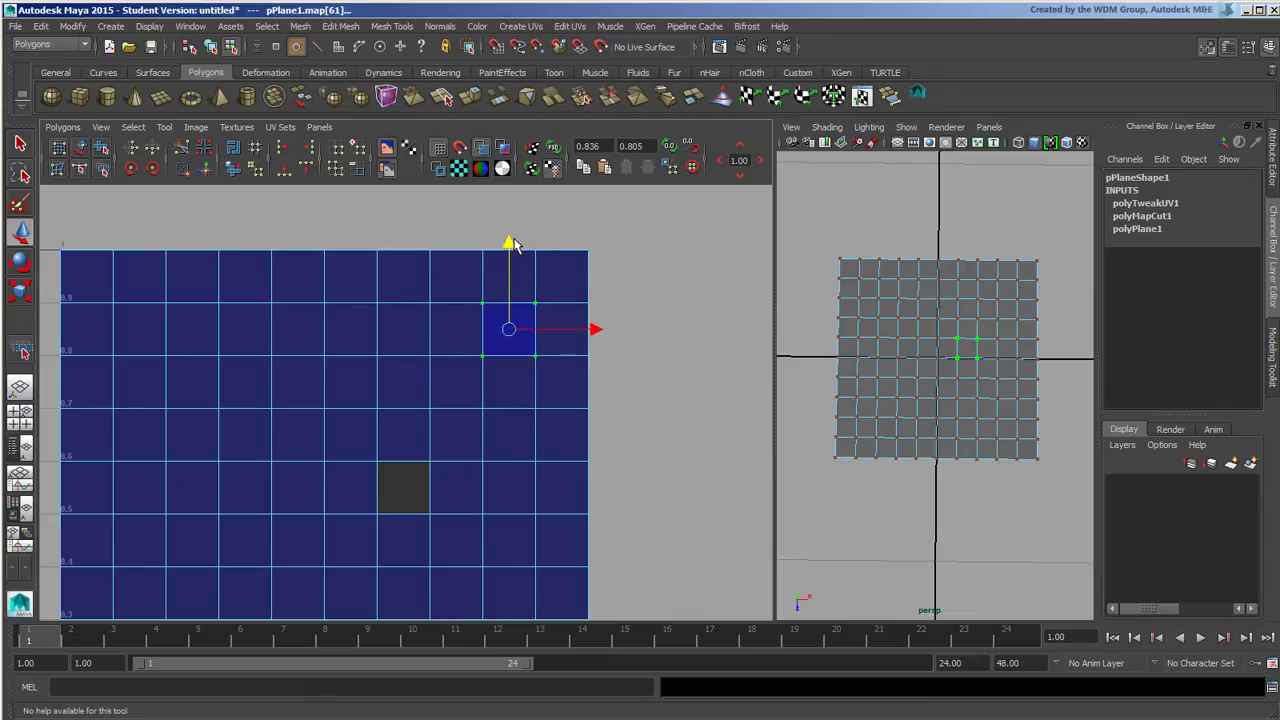
left_click(655, 281)
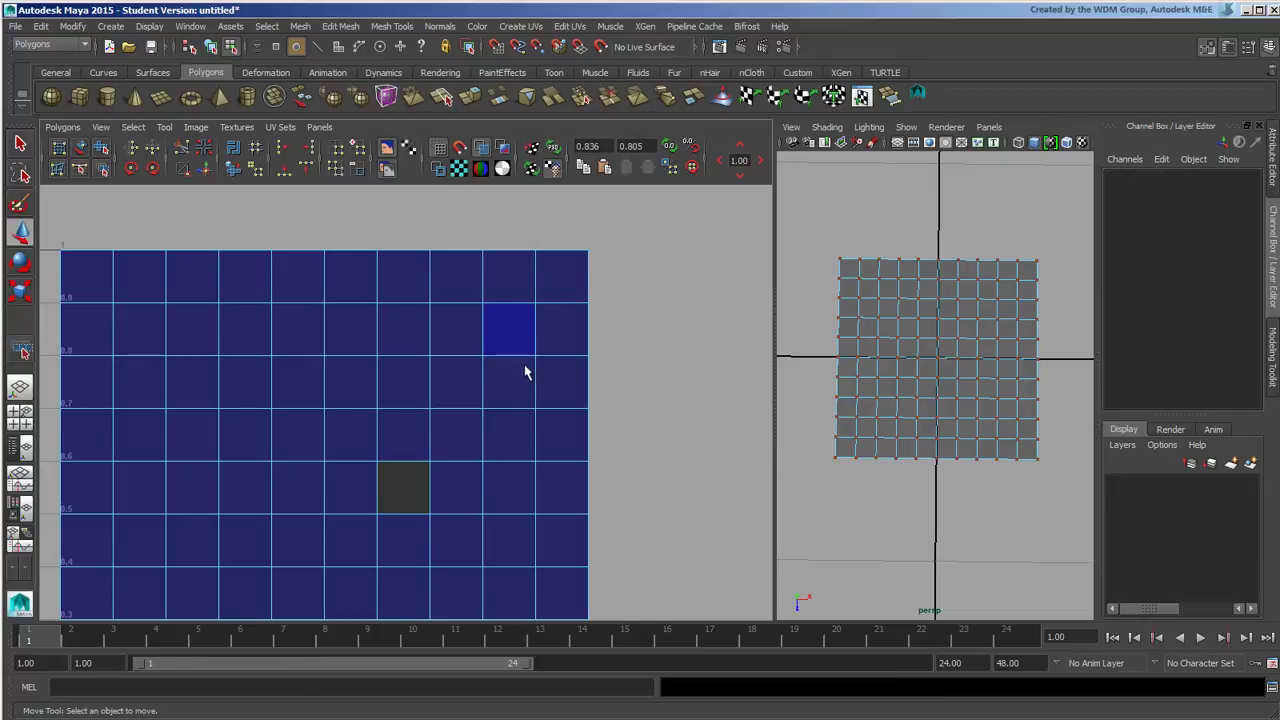
Step: Delete the plane and create a default polygon sphere framed whole in the perspective view
middle_click_drag(580, 411, 666, 354, "alt")
right_click_drag(666, 354, 516, 376, "alt")
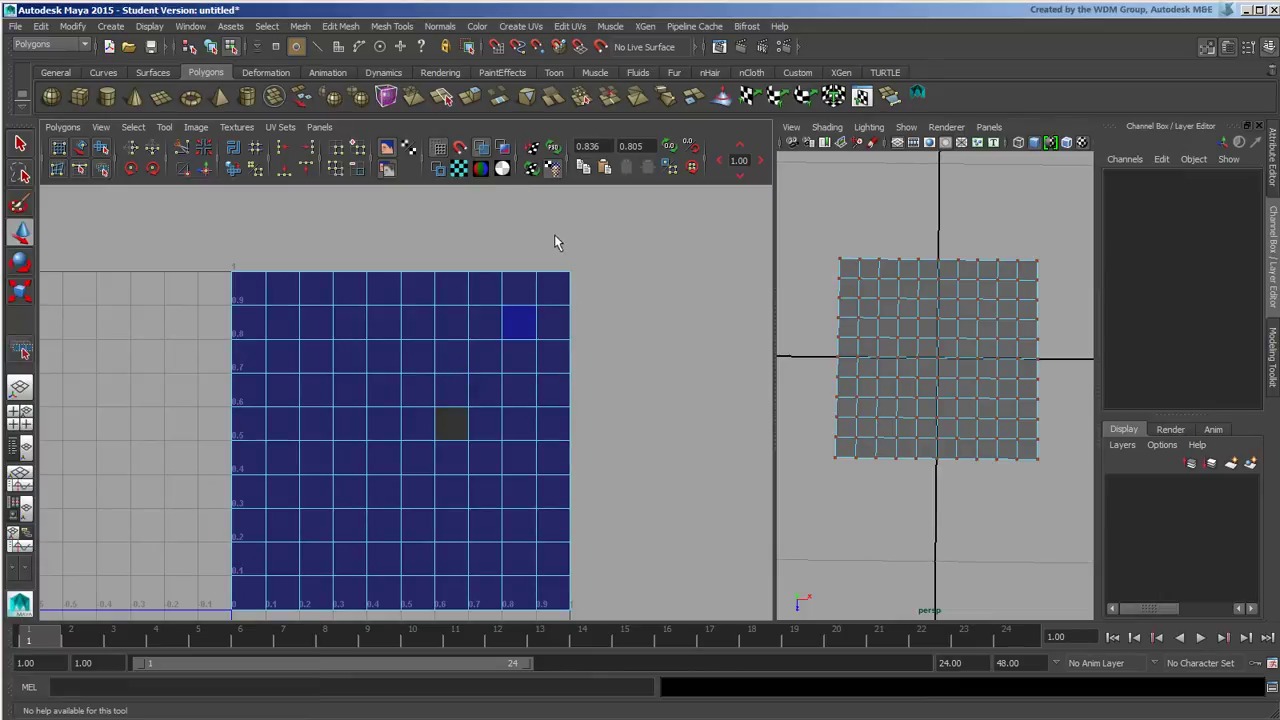
left_click(210, 46)
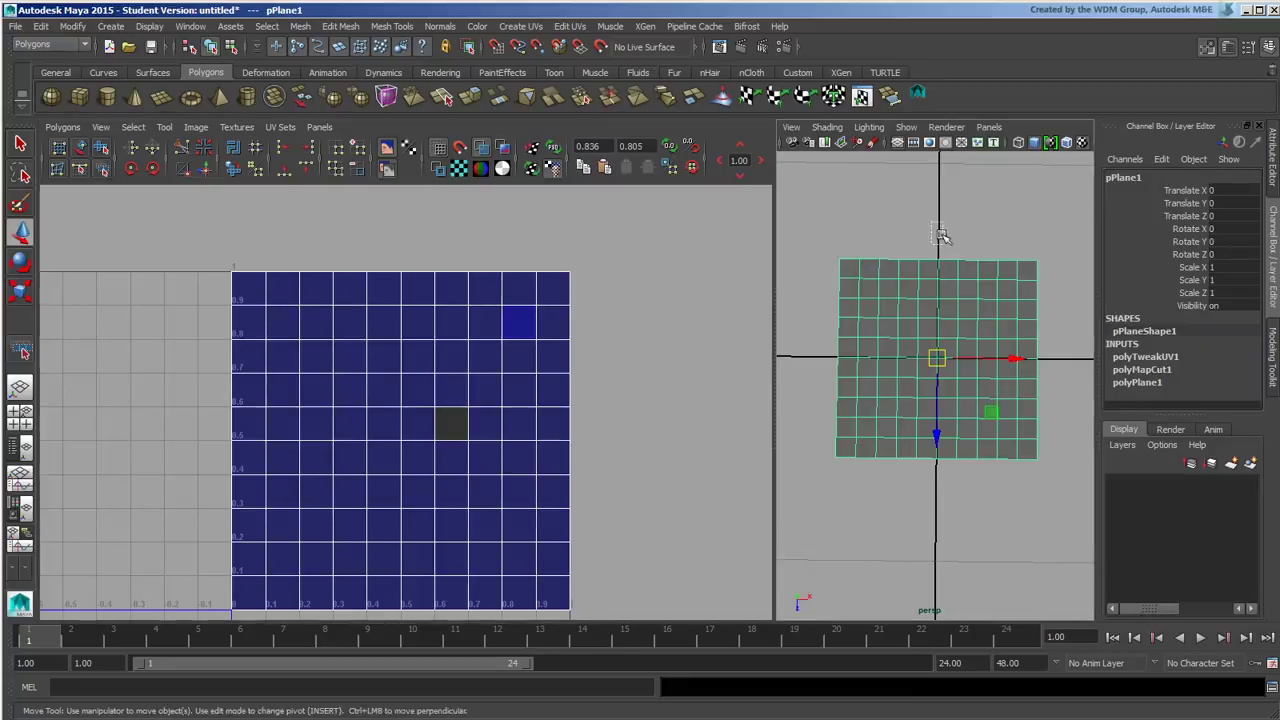
key("Delete")
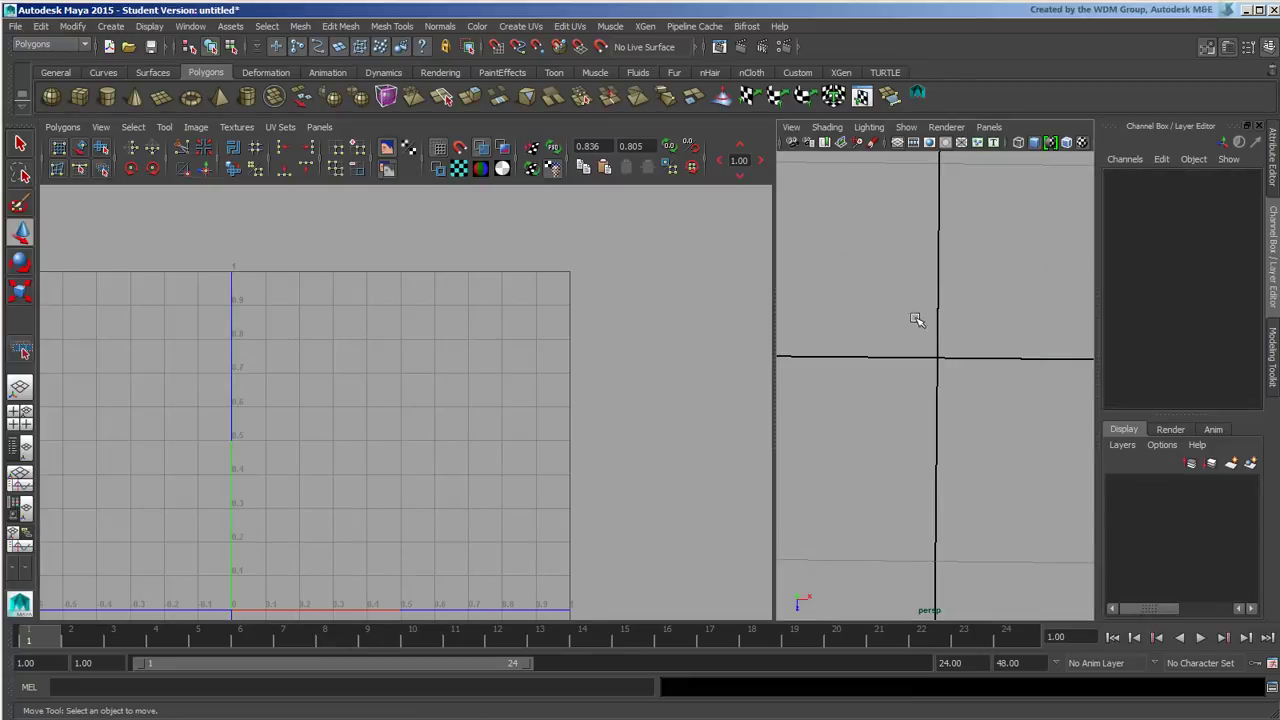
left_click(51, 96)
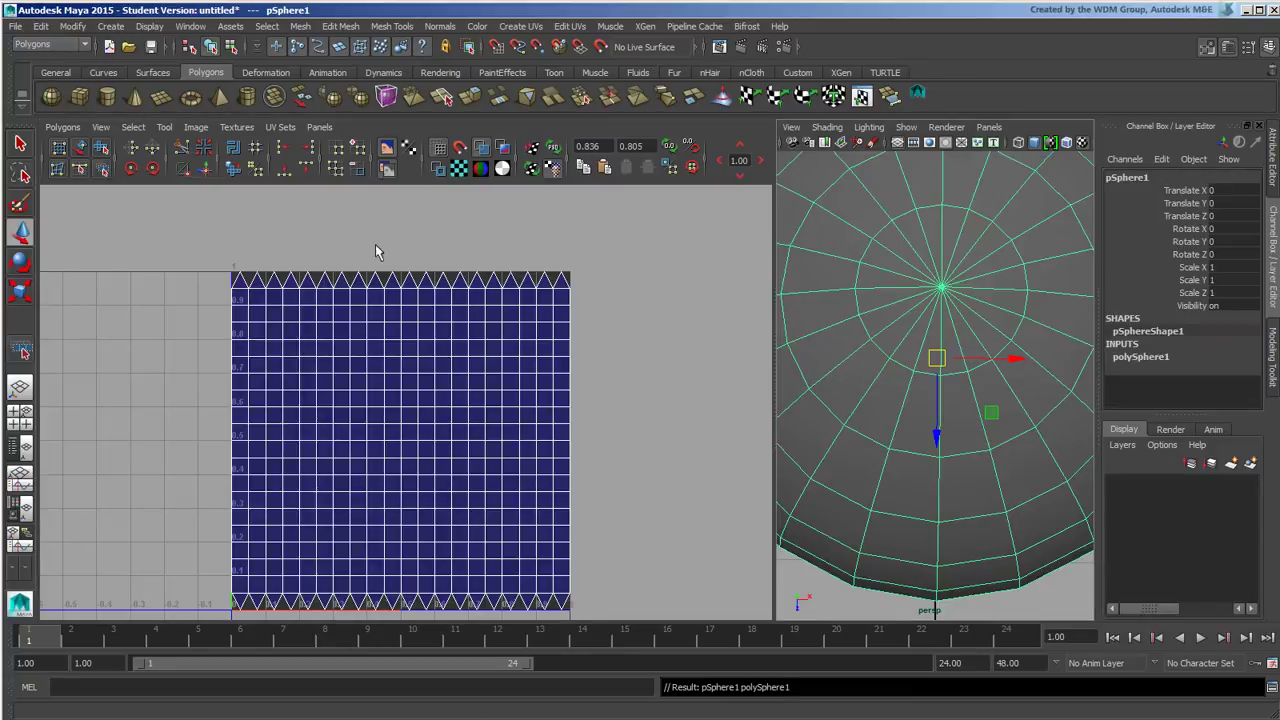
right_click_drag(958, 460, 957, 327, "alt")
left_click_drag(957, 327, 946, 337, "alt")
right_click_drag(868, 378, 1030, 394, "alt")
middle_click_drag(913, 375, 963, 372, "alt")
right_click_drag(963, 372, 982, 372, "alt")
middle_click_drag(950, 367, 968, 363, "alt")
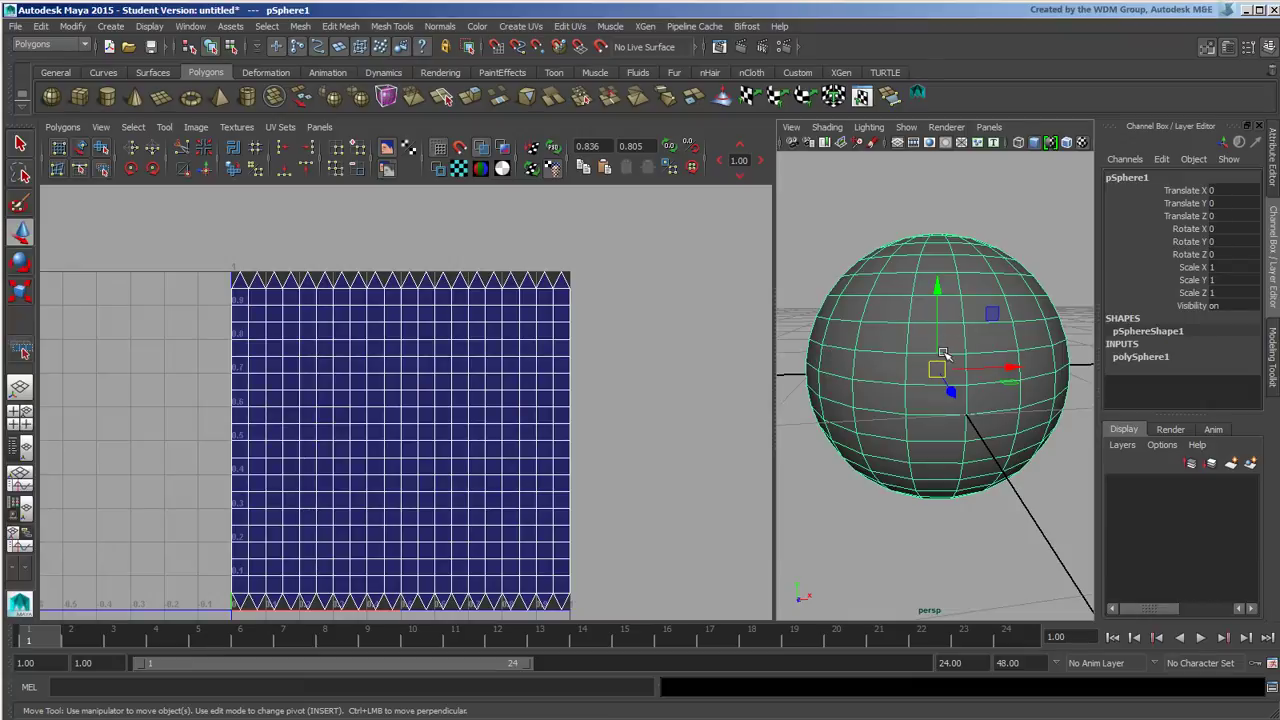
left_click_drag(943, 347, 953, 369, "alt")
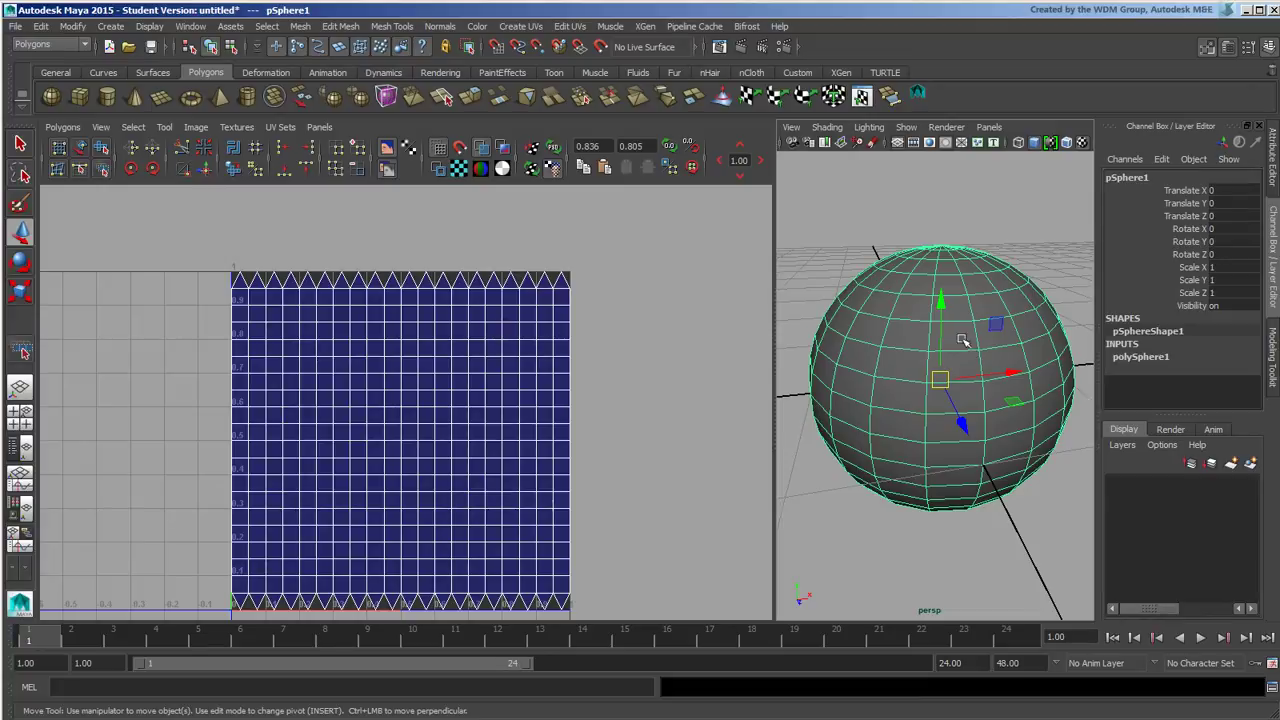
left_click_drag(966, 337, 976, 357, "alt")
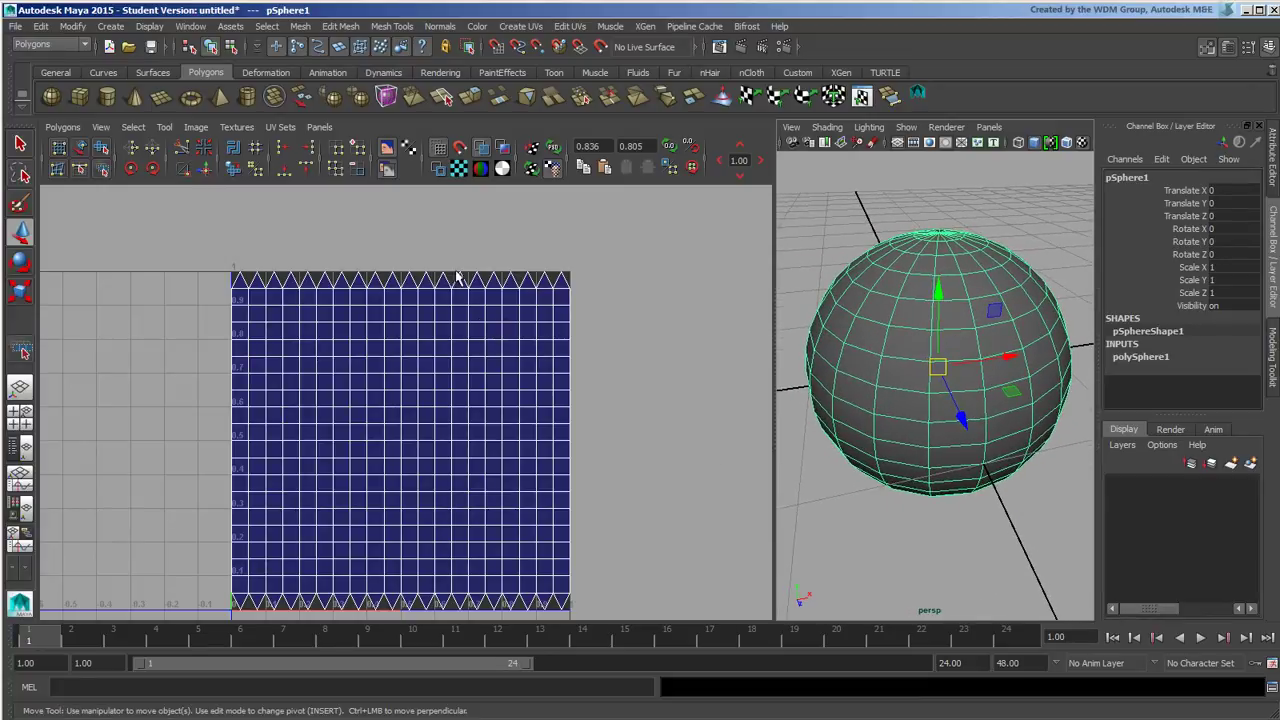
Step: Turn on the UV distortion display and examine the sphere's poles and sides alongside its UV layout
left_click(502, 167)
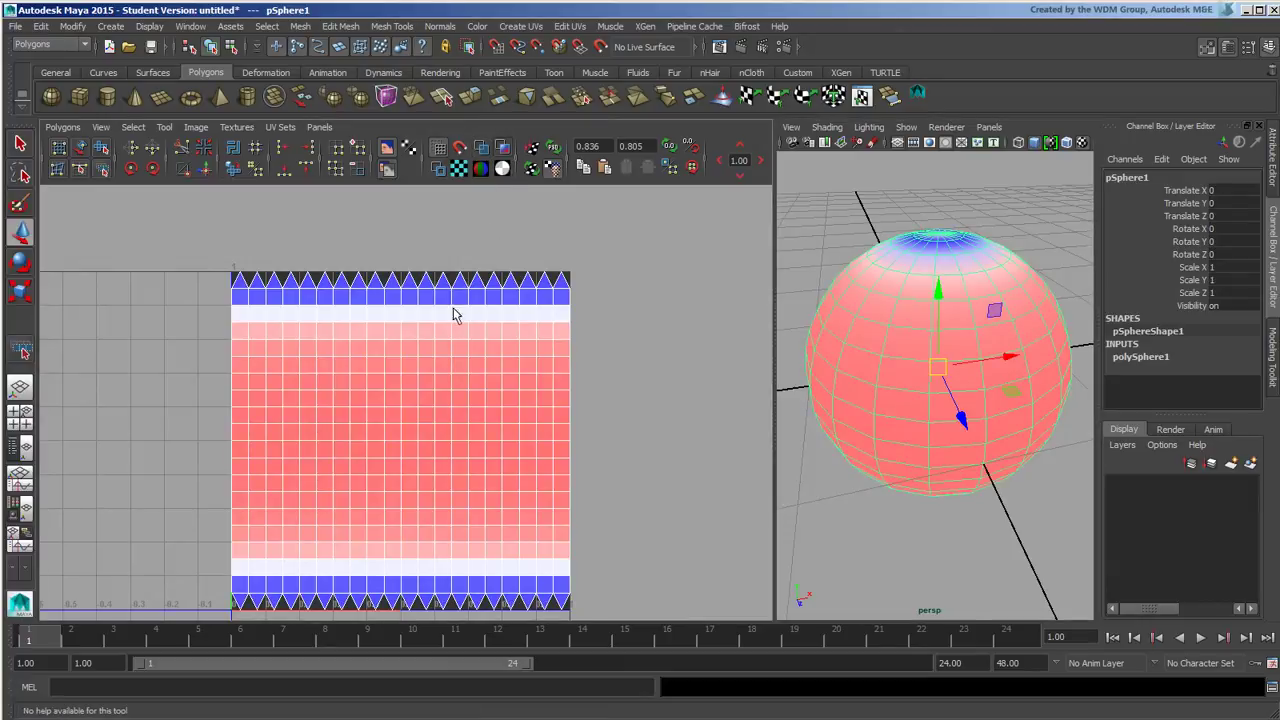
middle_click_drag(498, 390, 486, 363, "alt")
left_click_drag(943, 271, 947, 309, "alt")
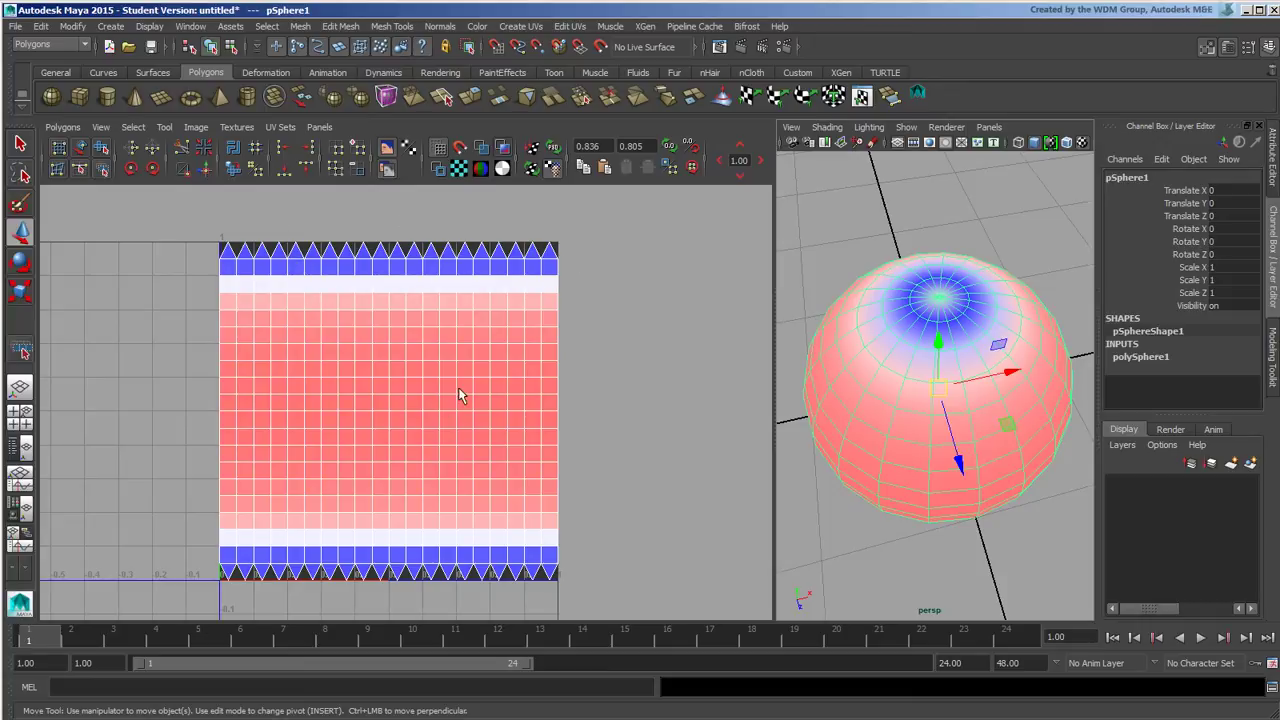
left_click_drag(948, 397, 955, 326, "alt")
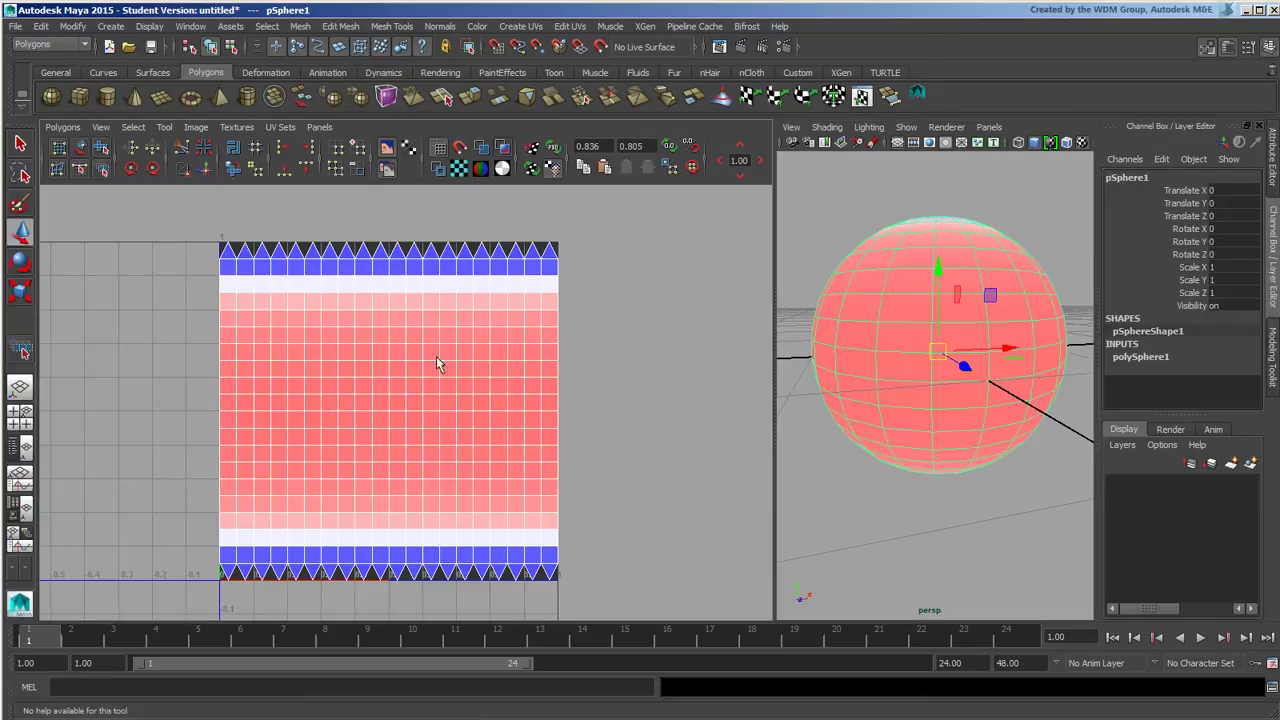
scroll(455, 358, "down", 4)
middle_click_drag(458, 372, 518, 386, "alt")
right_click_drag(622, 370, 490, 374, "alt")
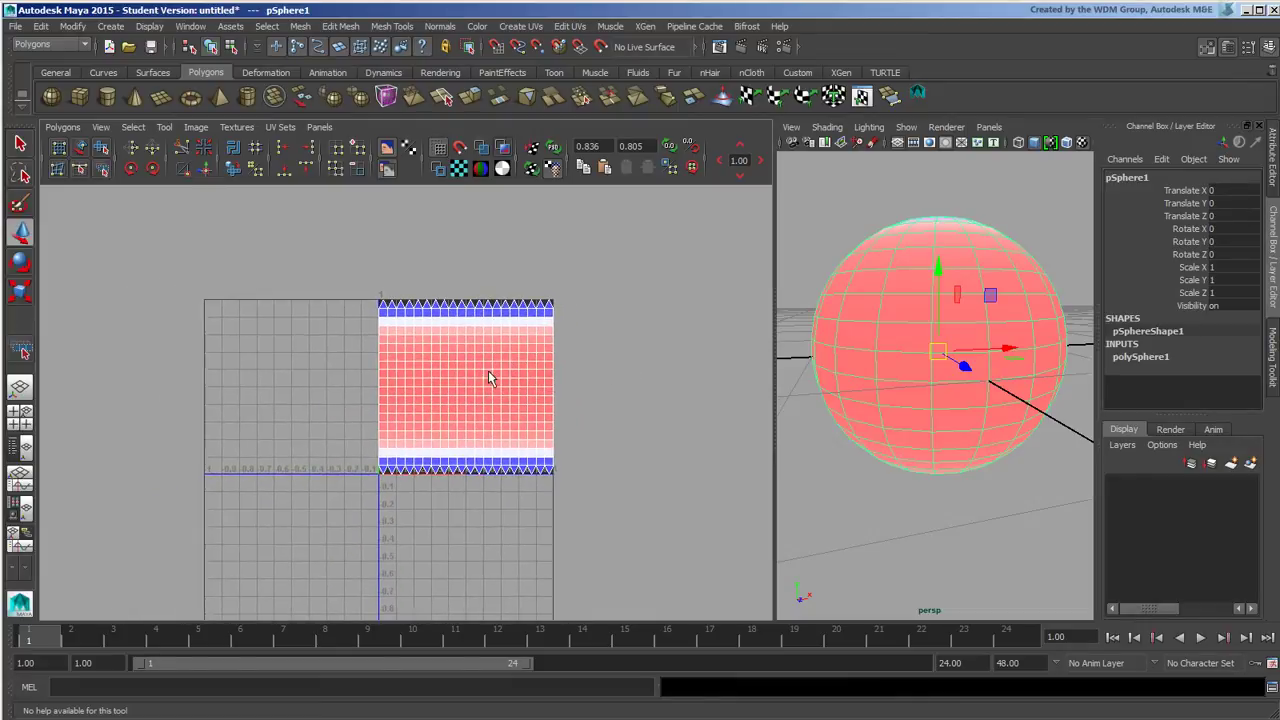
middle_click_drag(527, 374, 510, 343, "alt")
Step: Select all of the sphere's UVs and scale them down uniformly about the UV square's centre to about 0.17 wide
right_click_drag(485, 357, 537, 352)
left_click_drag(446, 308, 494, 342)
right_click_drag(491, 340, 614, 412, "alt")
middle_click_drag(614, 412, 608, 418, "alt")
left_click_drag(245, 214, 704, 498)
right_click_drag(704, 498, 112, 298, "alt")
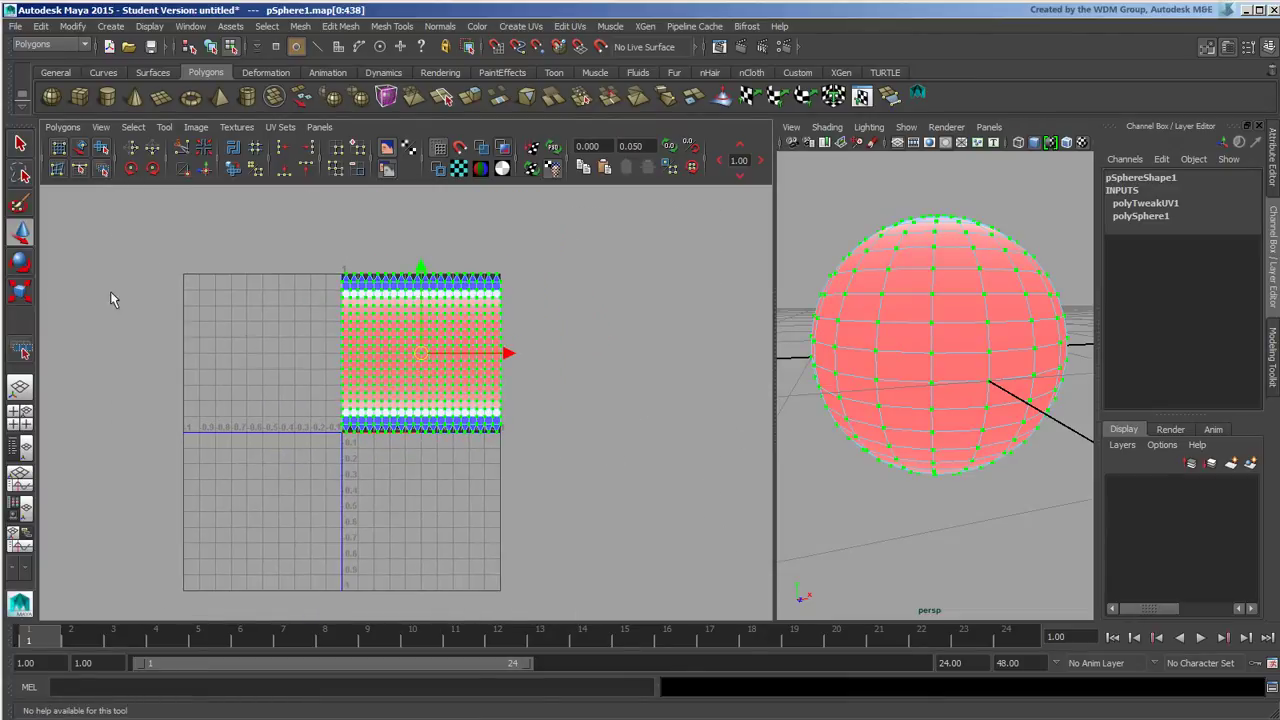
left_click(20, 291)
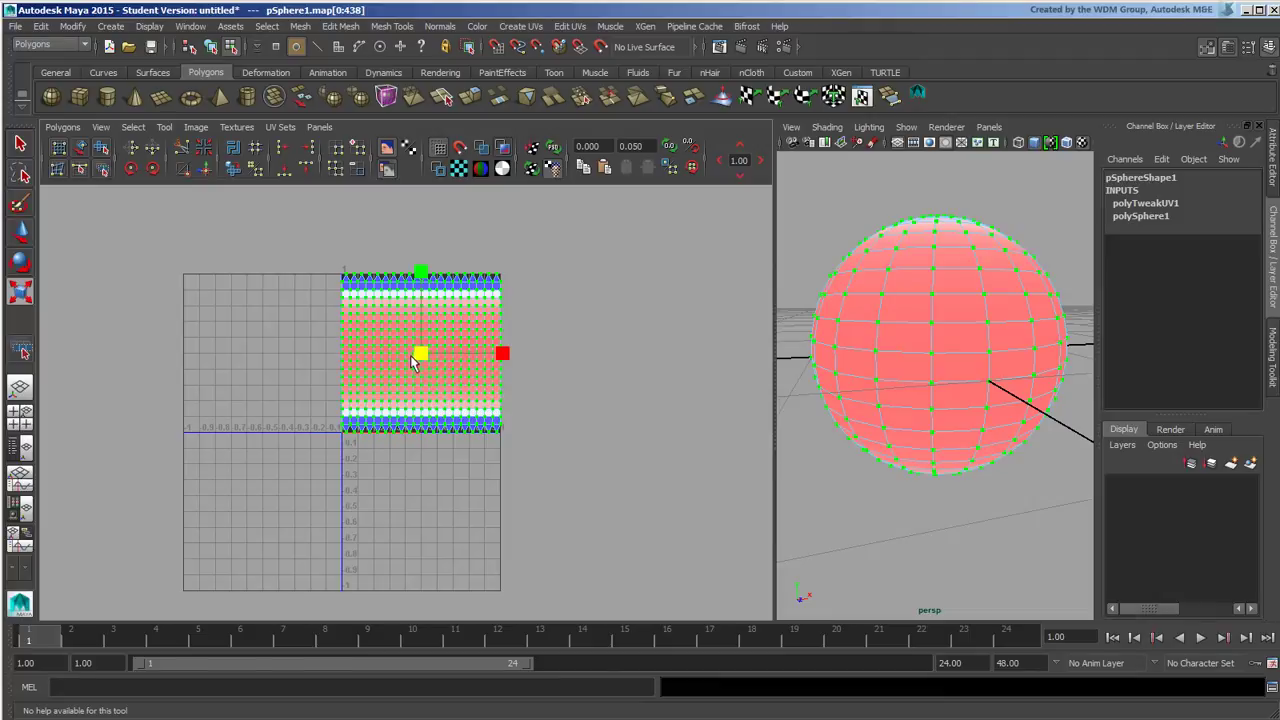
left_click_drag(421, 355, 354, 375)
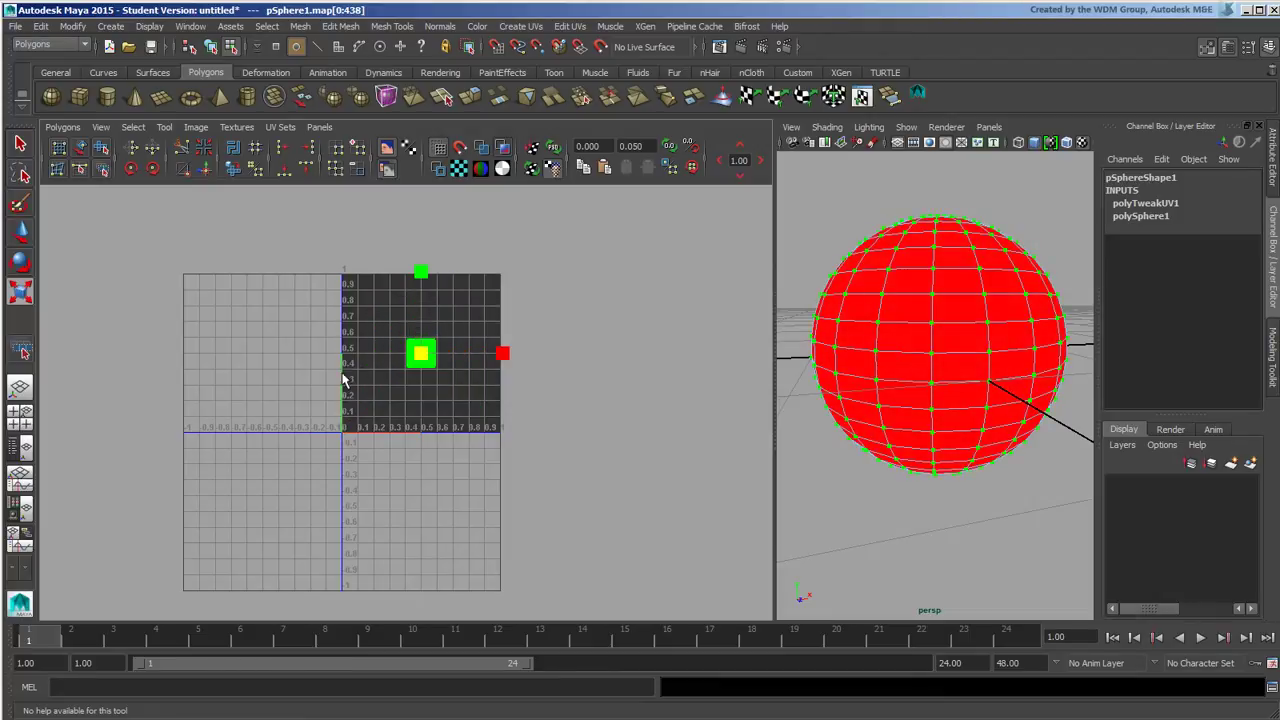
right_click_drag(344, 380, 470, 395, "alt")
right_click_drag(195, 370, 540, 341, "alt")
middle_click_drag(546, 205, 387, 500, "alt")
middle_click_drag(378, 357, 445, 452, "alt")
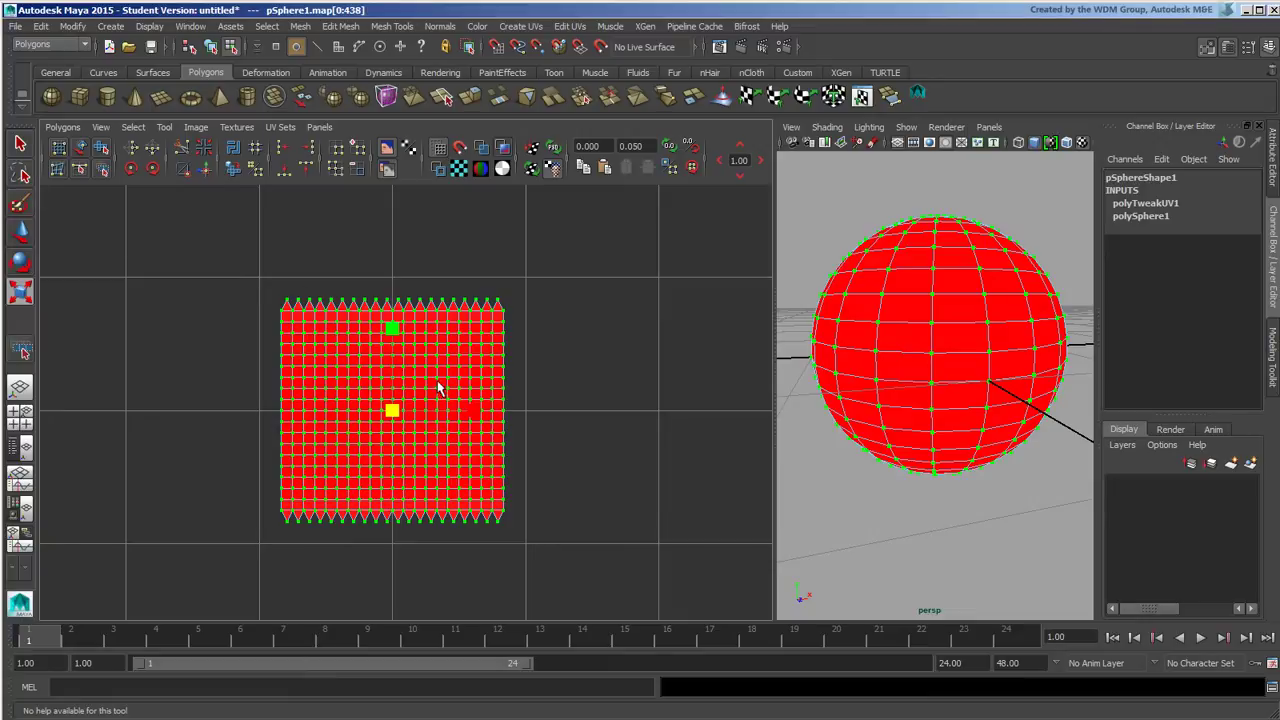
scroll(447, 444, "down", 5)
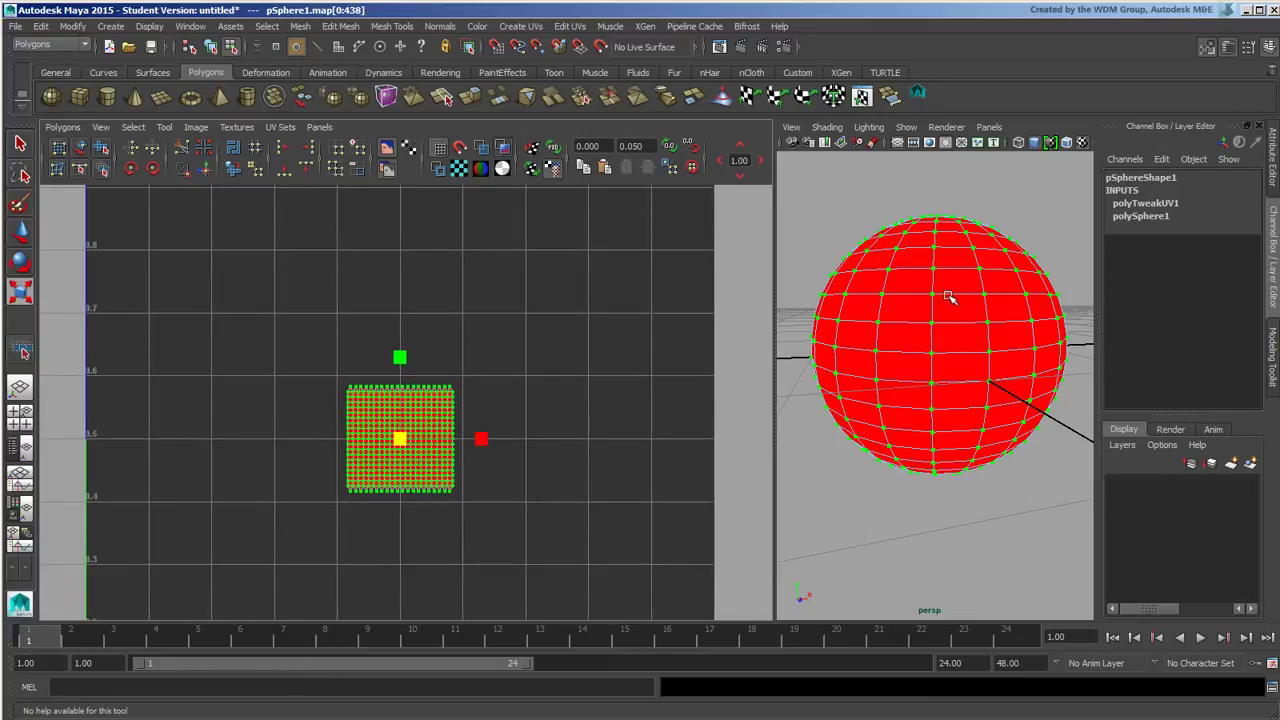
Step: Return the sphere from component mode to object mode and delete its construction history
right_click_drag(950, 302, 988, 296)
left_click(986, 298)
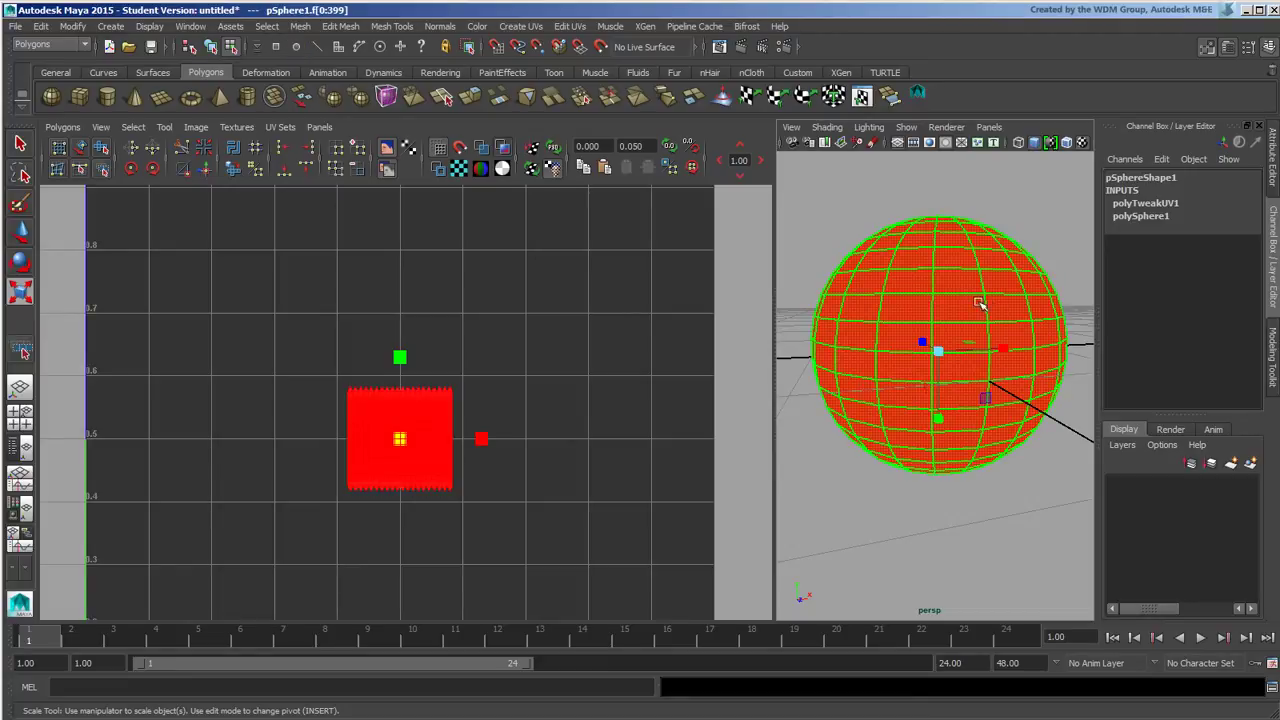
right_click(990, 294)
left_click(990, 290)
left_click(954, 289)
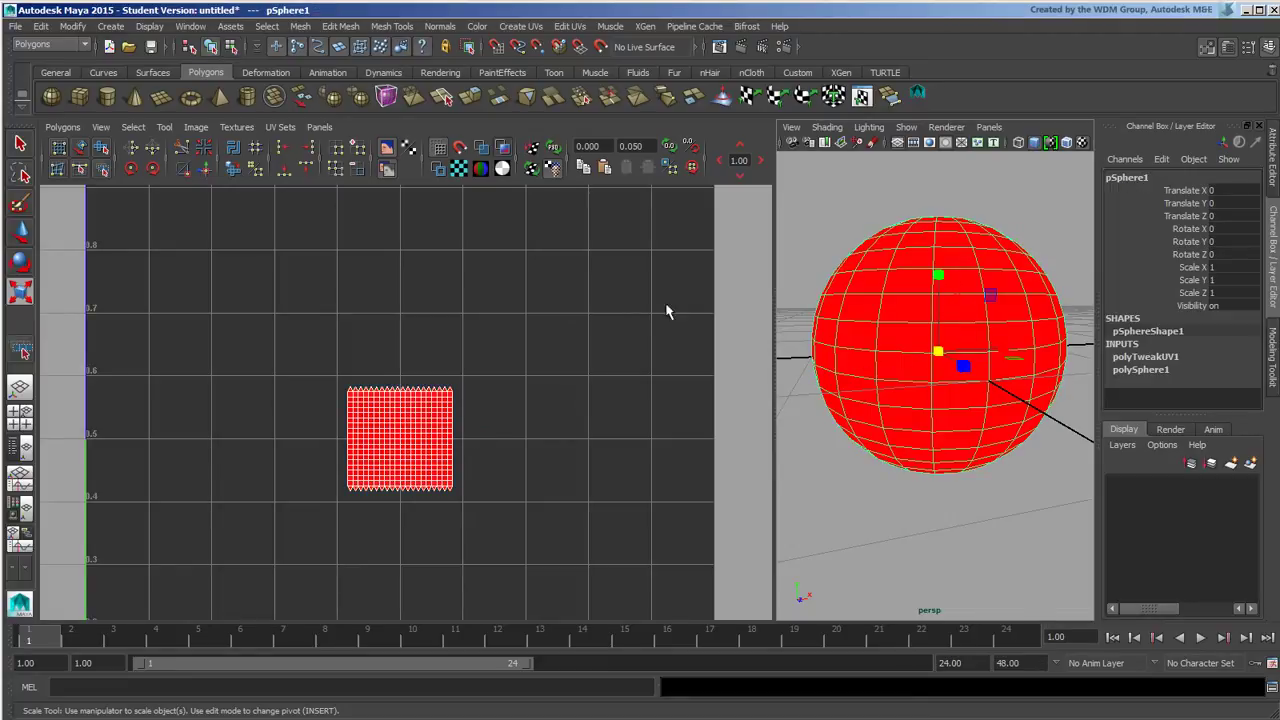
left_click(41, 26)
mouse_move(150, 191)
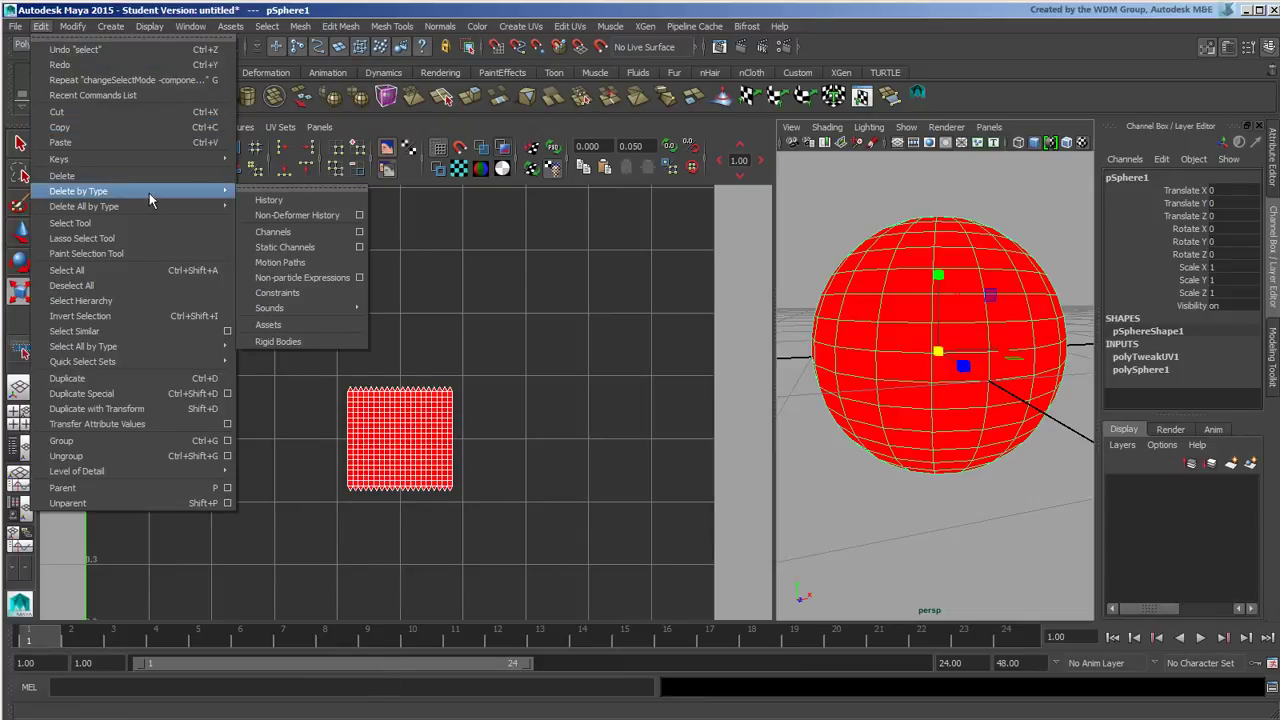
left_click(309, 200)
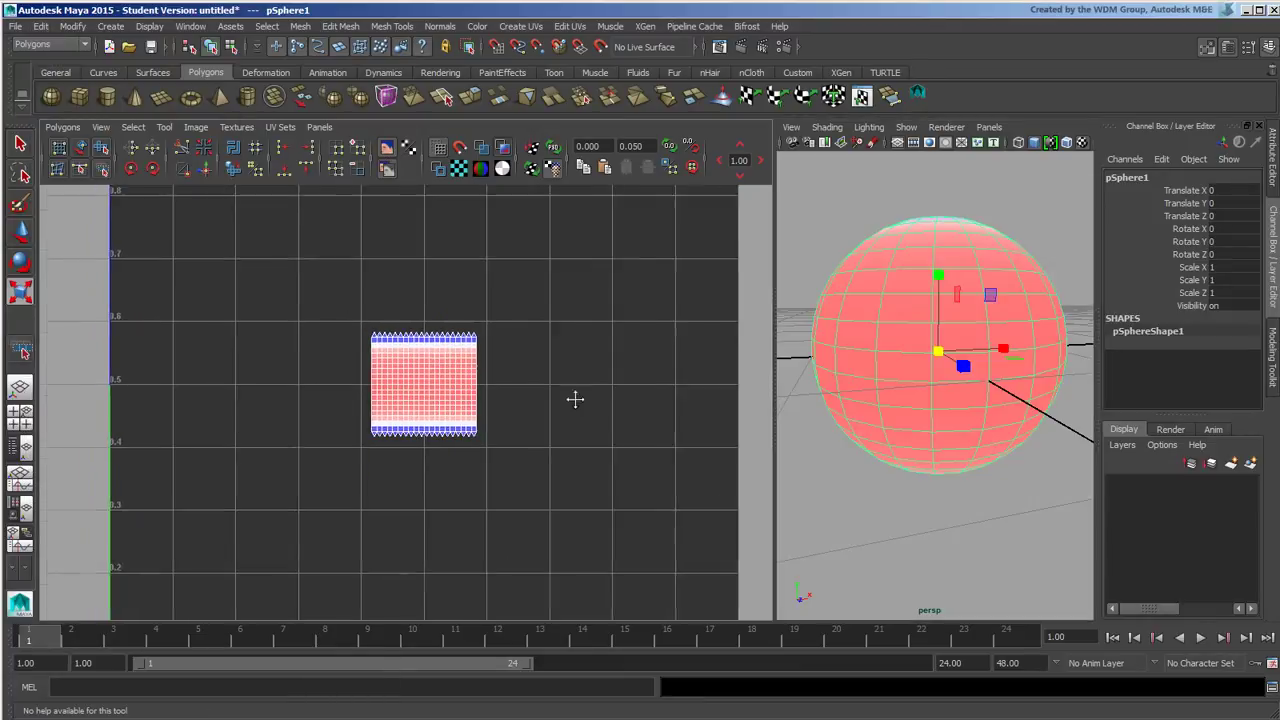
Step: Examine the distortion shading across the shrunken UV shell, up close and relative to the whole UV square
right_click_drag(350, 408, 849, 430, "alt")
middle_click_drag(590, 354, 574, 401, "alt")
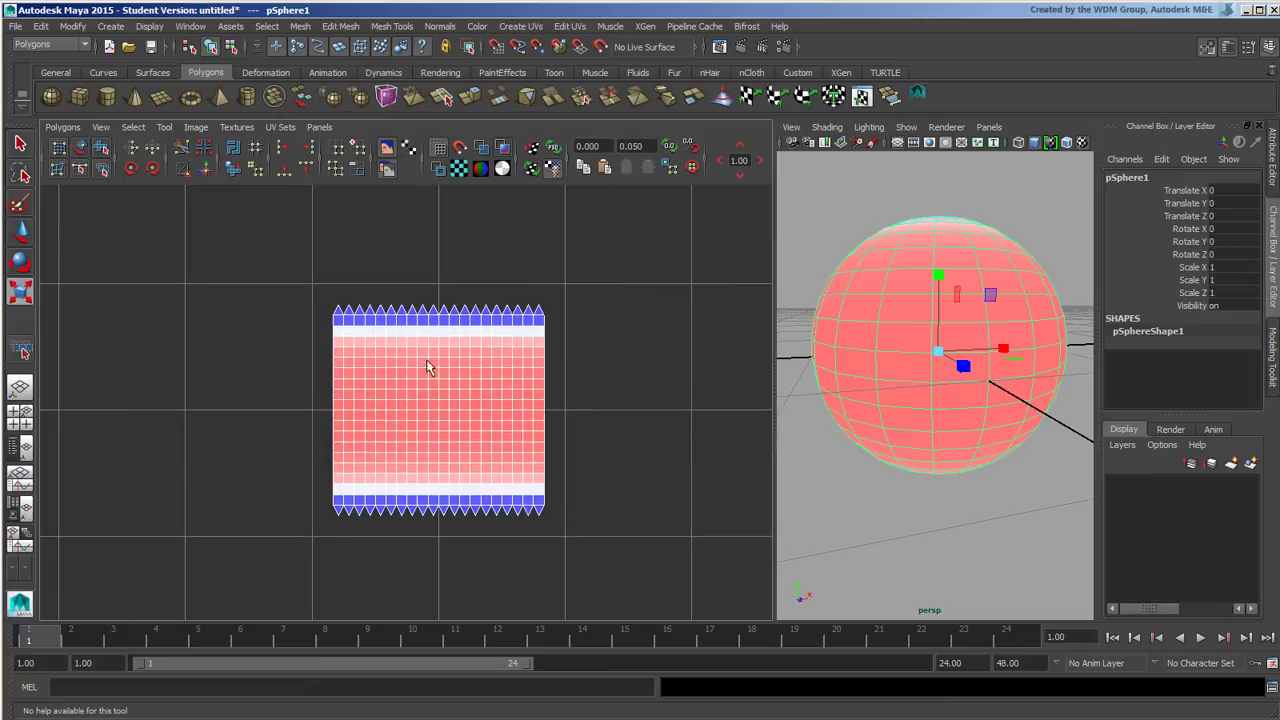
middle_click_drag(488, 396, 468, 365, "alt")
right_click_drag(609, 382, 281, 381, "alt")
right_click_drag(670, 388, 364, 388, "alt")
scroll(365, 393, "down", 2)
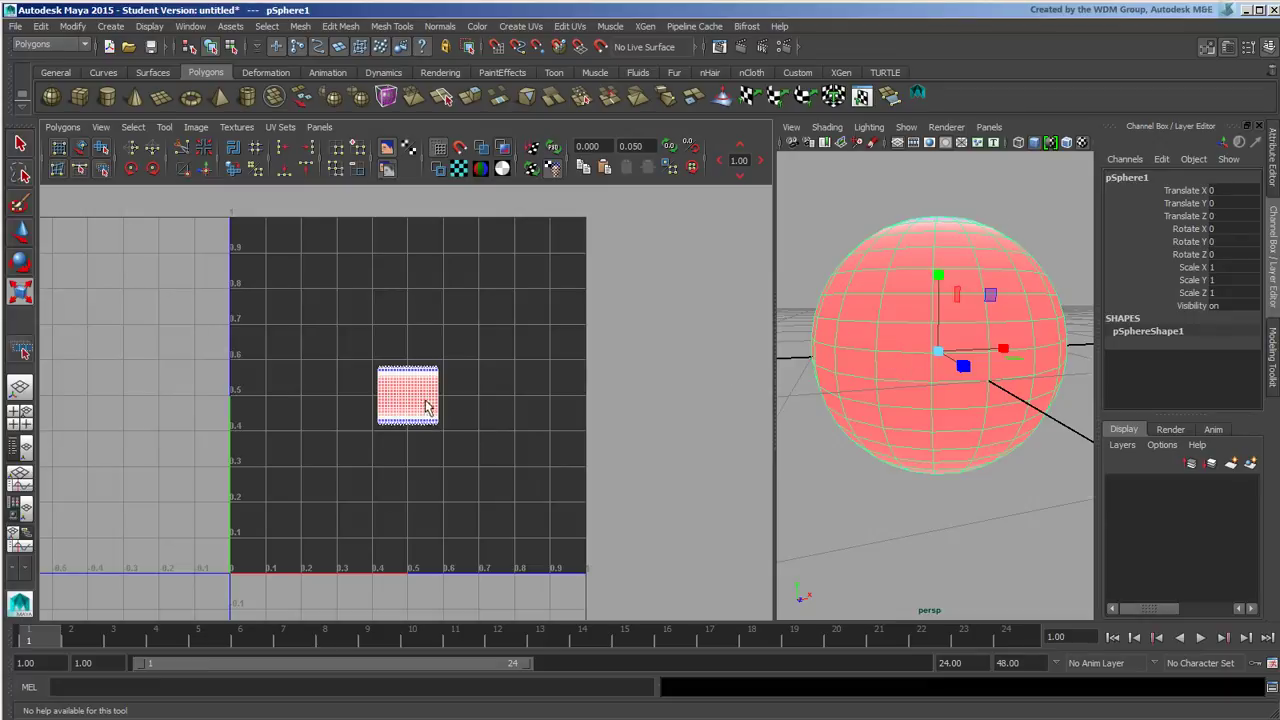
middle_click_drag(460, 430, 448, 393, "alt")
right_click_drag(281, 397, 618, 372, "alt")
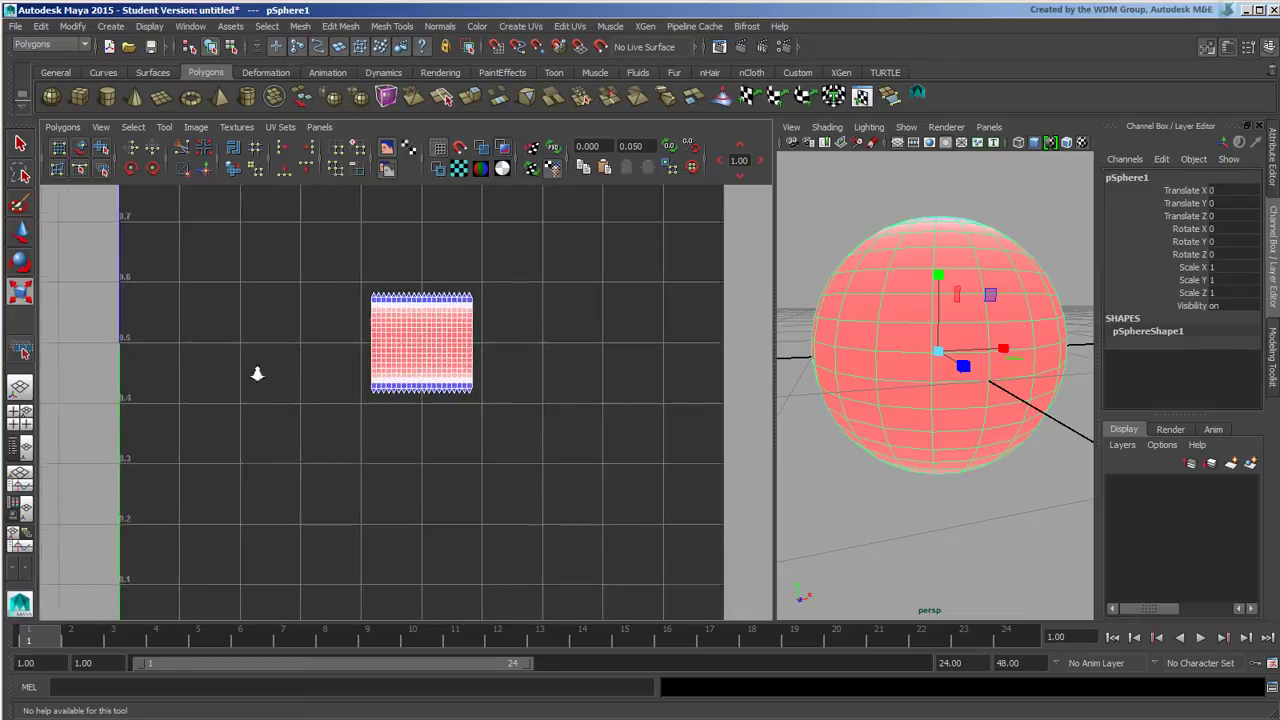
right_click_drag(257, 371, 636, 354, "alt")
right_click_drag(406, 353, 448, 369, "alt")
Step: Select all of the sphere's UVs and scale them up uniformly about the UV square's centre to about 0.9 wide
left_click_drag(344, 323, 523, 429)
right_click_drag(523, 429, 382, 395, "alt")
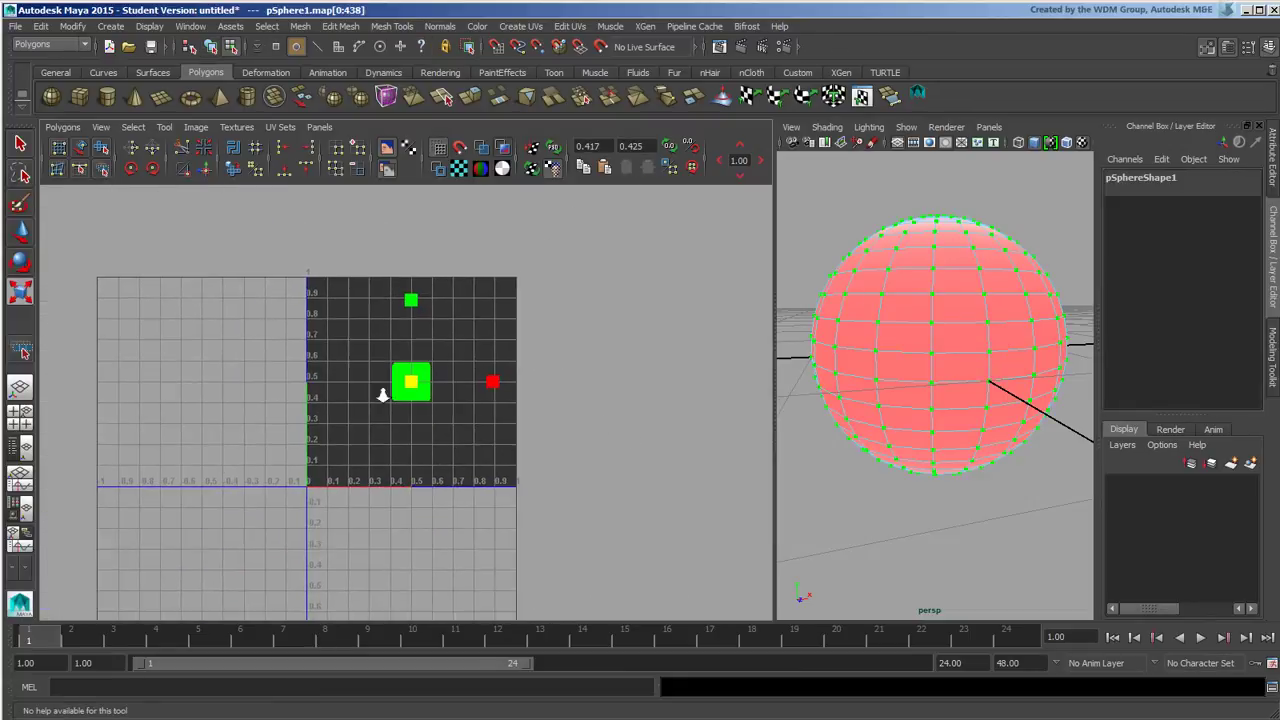
middle_click_drag(558, 379, 670, 268)
key("ctrl+z")
mouse_move(410, 382)
left_mouse_down()
mouse_move(717, 315)
mouse_move(655, 333)
mouse_move(594, 334)
mouse_move(708, 323)
mouse_move(554, 334)
mouse_move(729, 320)
mouse_move(1262, 322)
mouse_move(849, 302)
mouse_move(1236, 314)
mouse_move(889, 289)
mouse_move(517, 300)
mouse_move(449, 309)
mouse_move(378, 382)
mouse_move(430, 370)
mouse_move(358, 386)
mouse_move(785, 335)
left_mouse_up()
Step: Return the sphere to object mode and delete its construction history, repeating the deletion and reselecting the sphere
left_click(942, 289)
right_click_drag(952, 291, 1020, 267)
left_click(1014, 303)
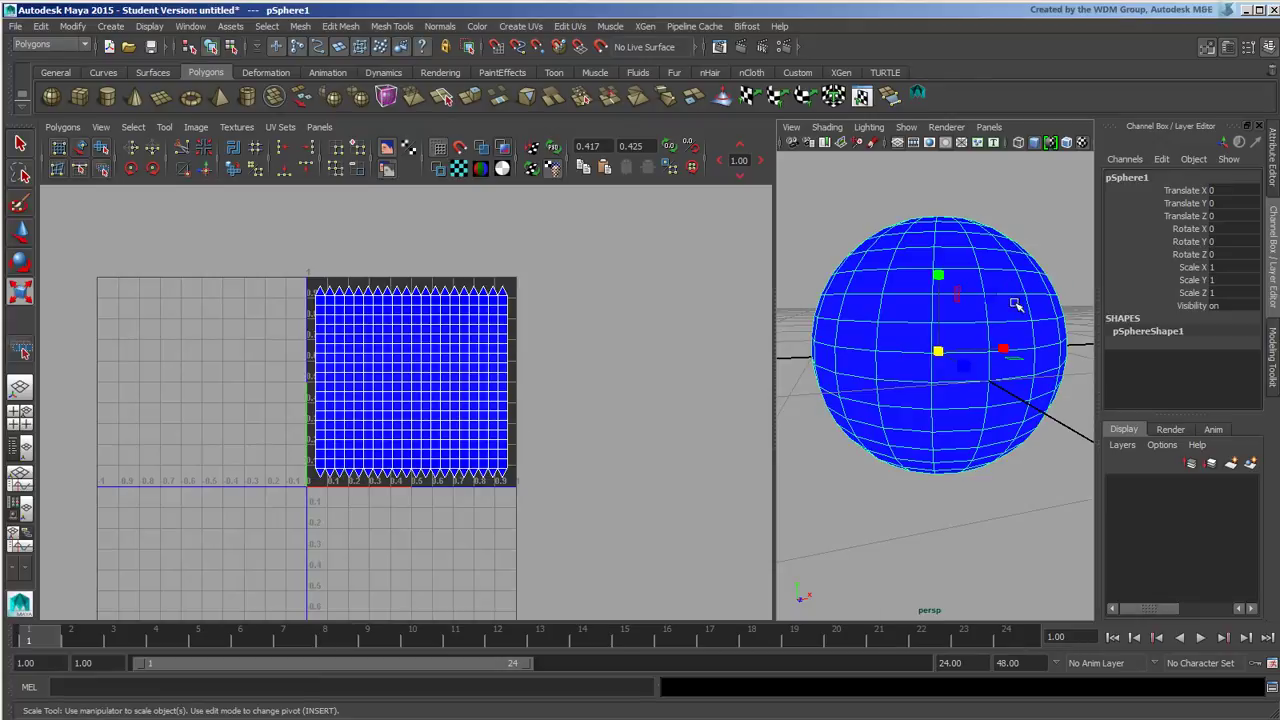
left_click(40, 26)
mouse_move(205, 193)
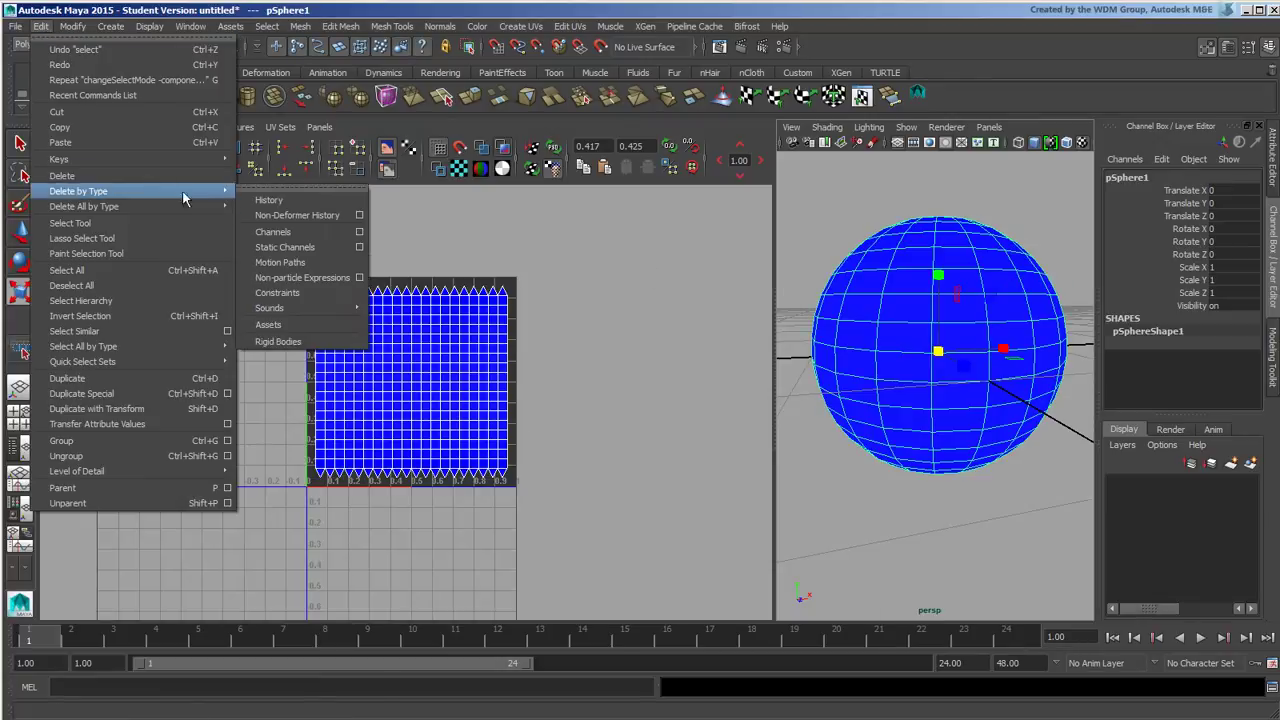
left_click(270, 200)
left_click(40, 26)
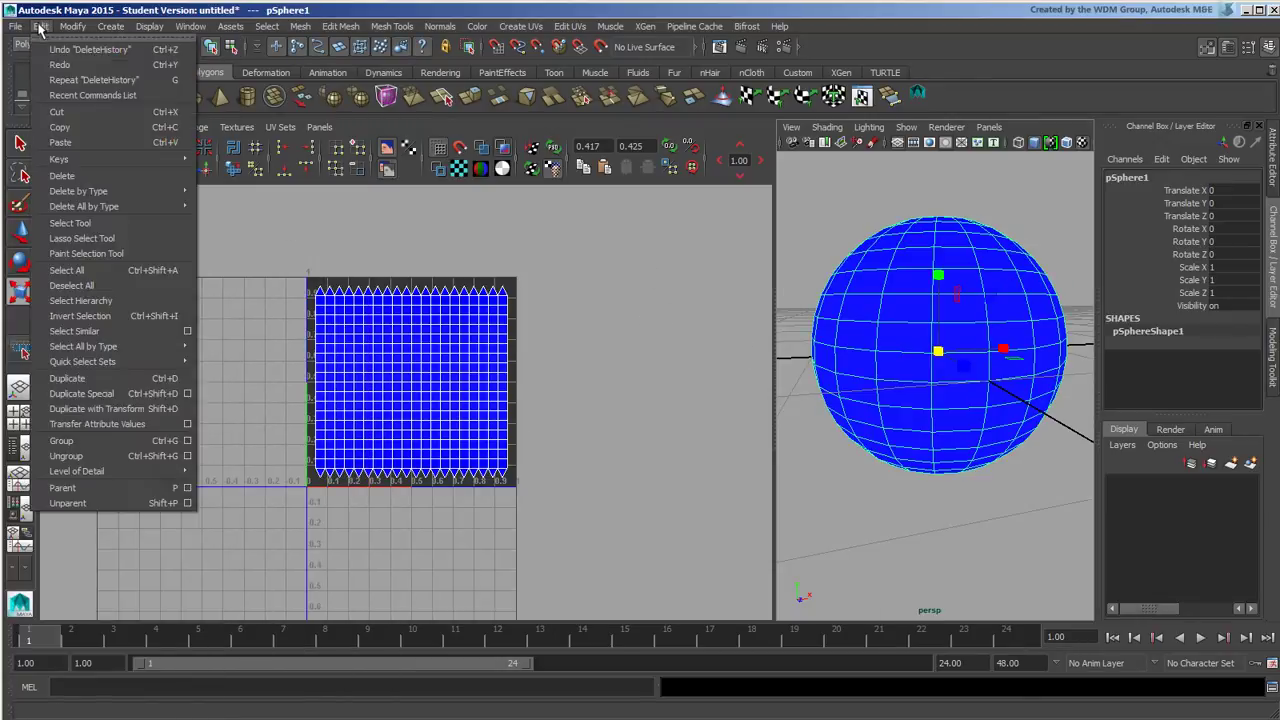
mouse_move(138, 198)
left_click(250, 201)
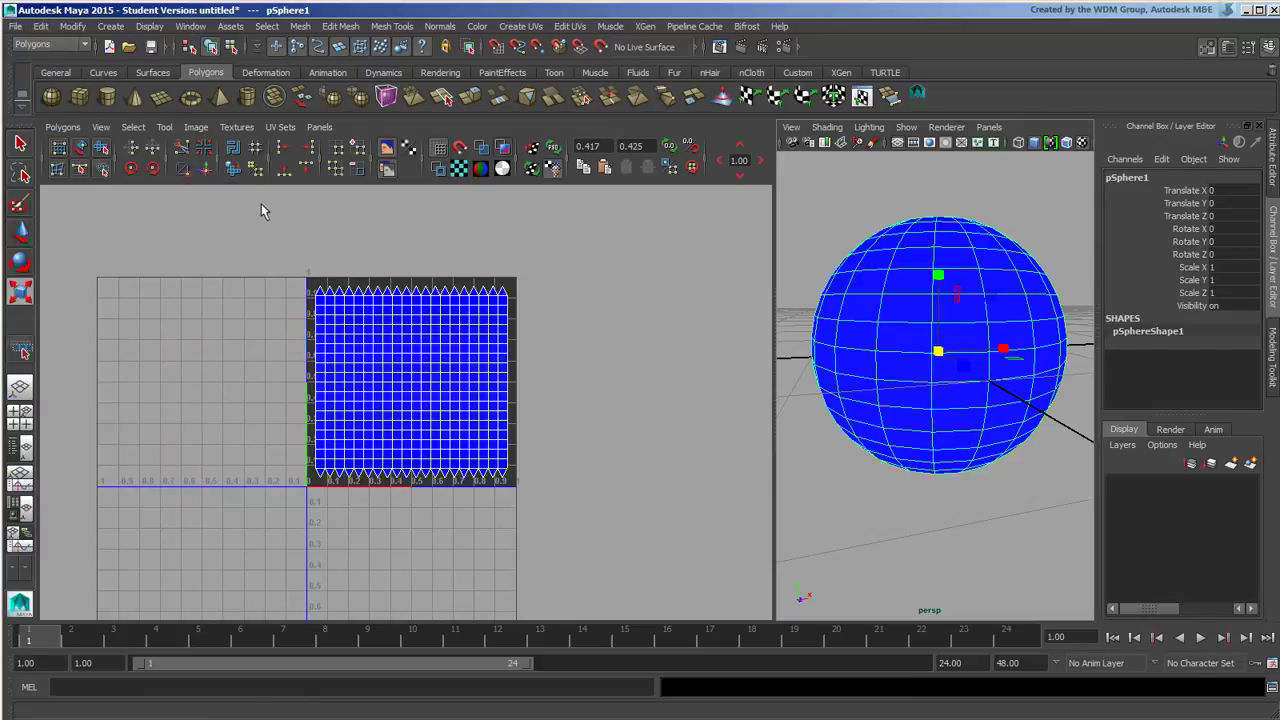
left_click(883, 199)
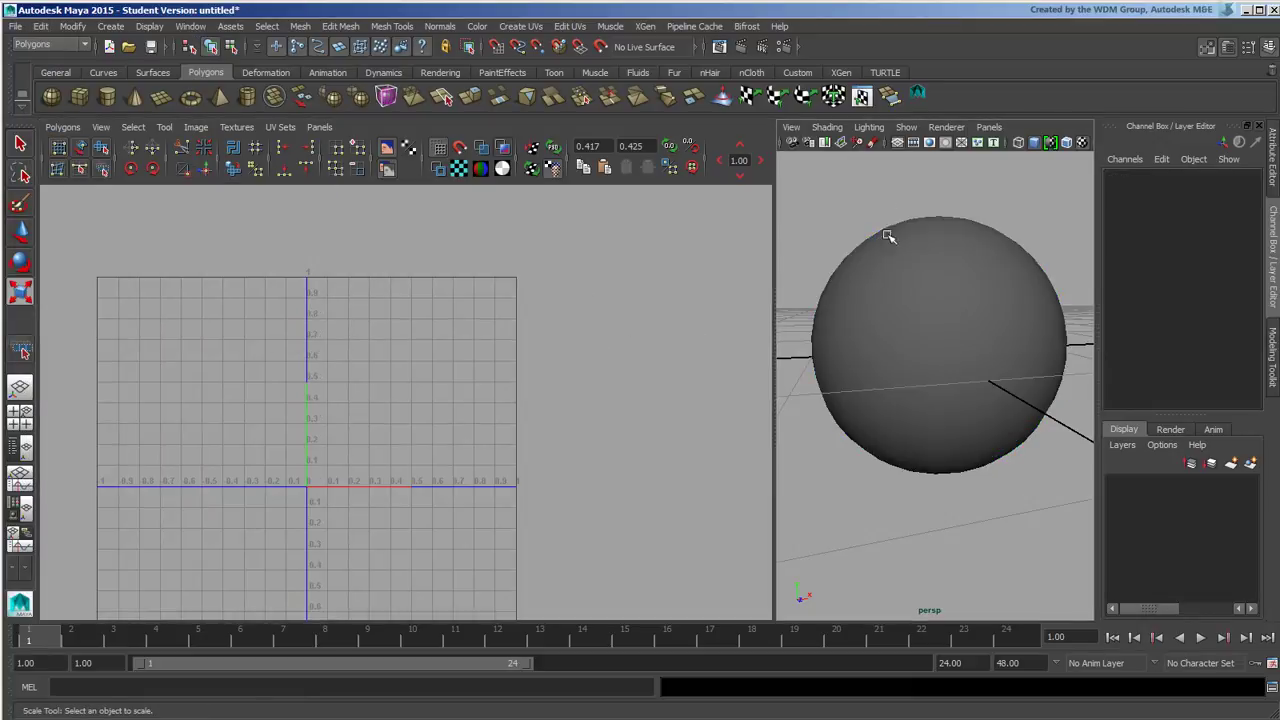
left_click_drag(836, 194, 963, 305)
left_click(42, 26)
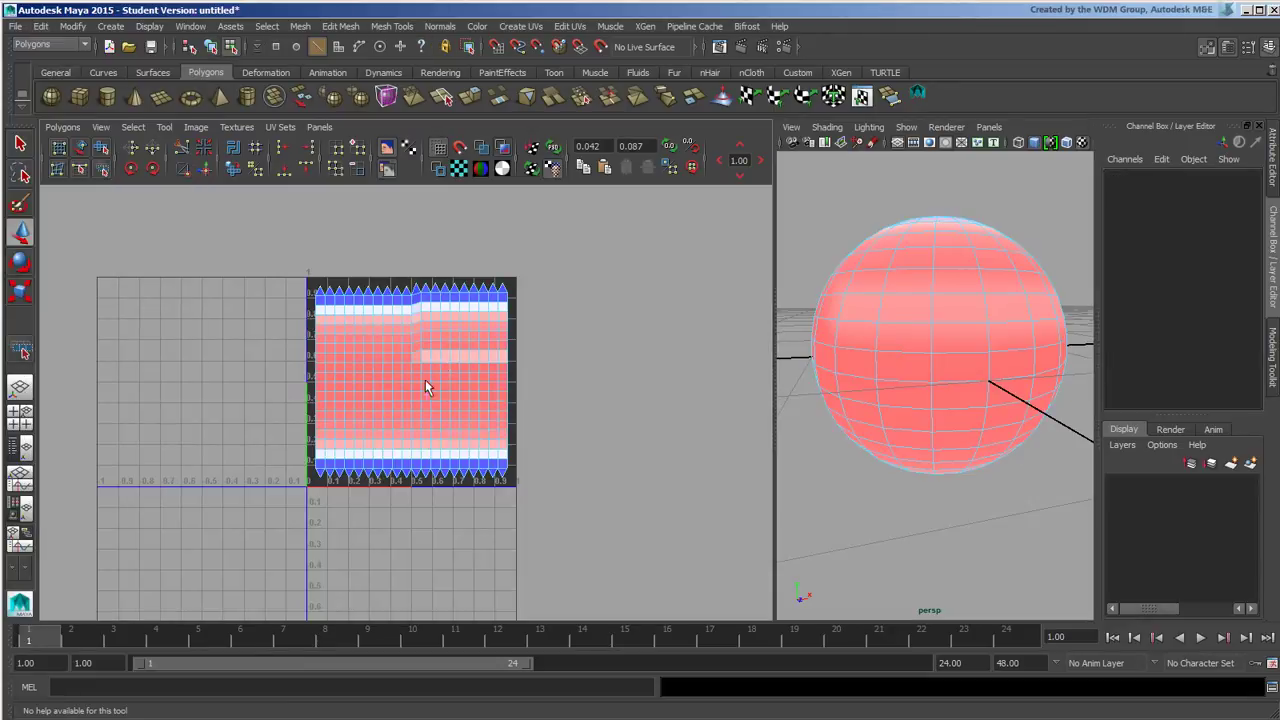
Step: Examine the distortion shading around the shifted upper UV rows and across the rest of the layout
middle_click_drag(415, 415, 433, 402, "alt")
right_click_drag(330, 410, 590, 370, "alt")
middle_click_drag(529, 382, 464, 422, "alt")
right_click_drag(328, 420, 345, 417, "alt")
scroll(417, 392, "up", 1)
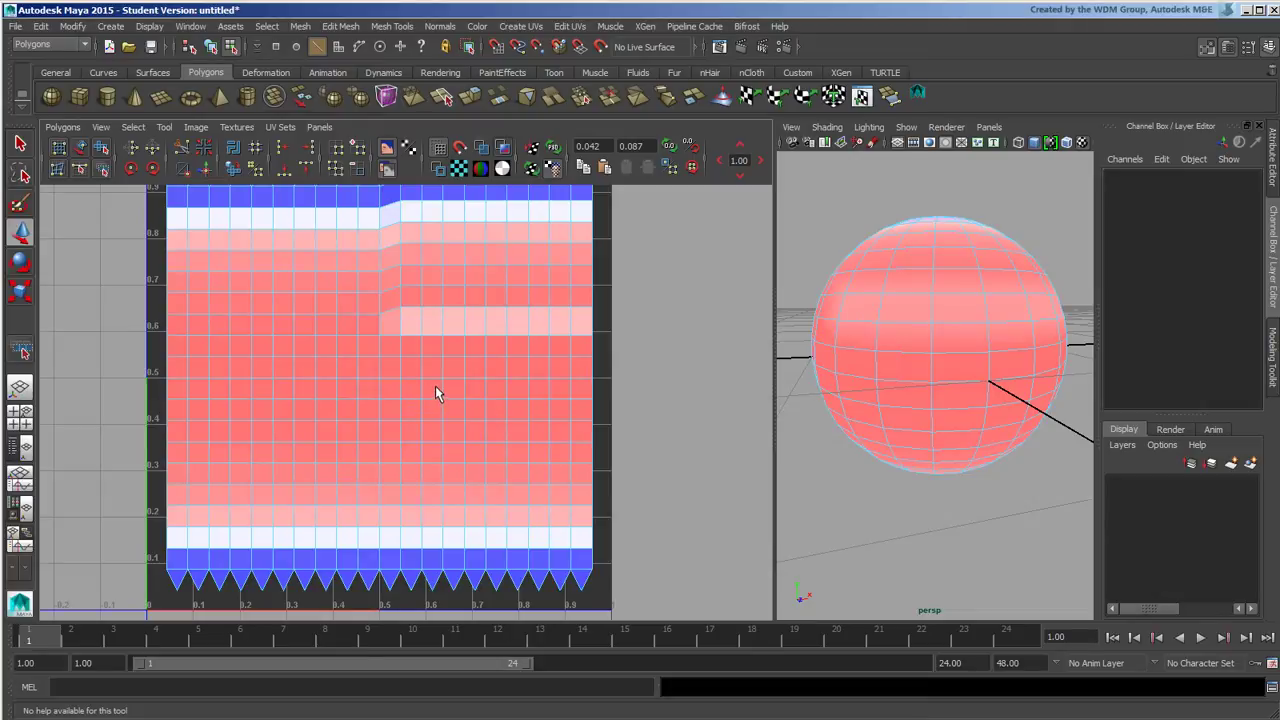
middle_click_drag(399, 310, 398, 346, "alt")
right_click_drag(405, 350, 367, 367, "alt")
middle_click_drag(386, 365, 407, 347, "alt")
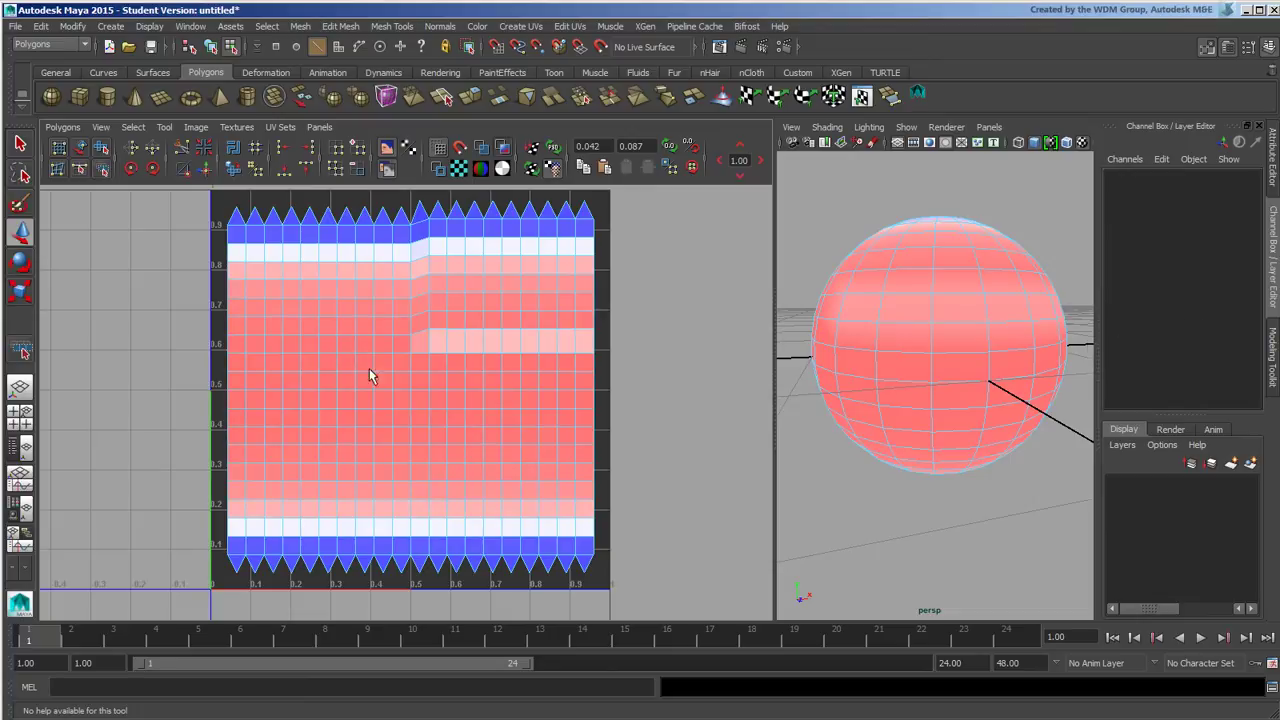
Step: Cut and sew a small block of UV edges near U 0.4, V 0.6, and return the sphere to object mode
left_click_drag(344, 345, 387, 386)
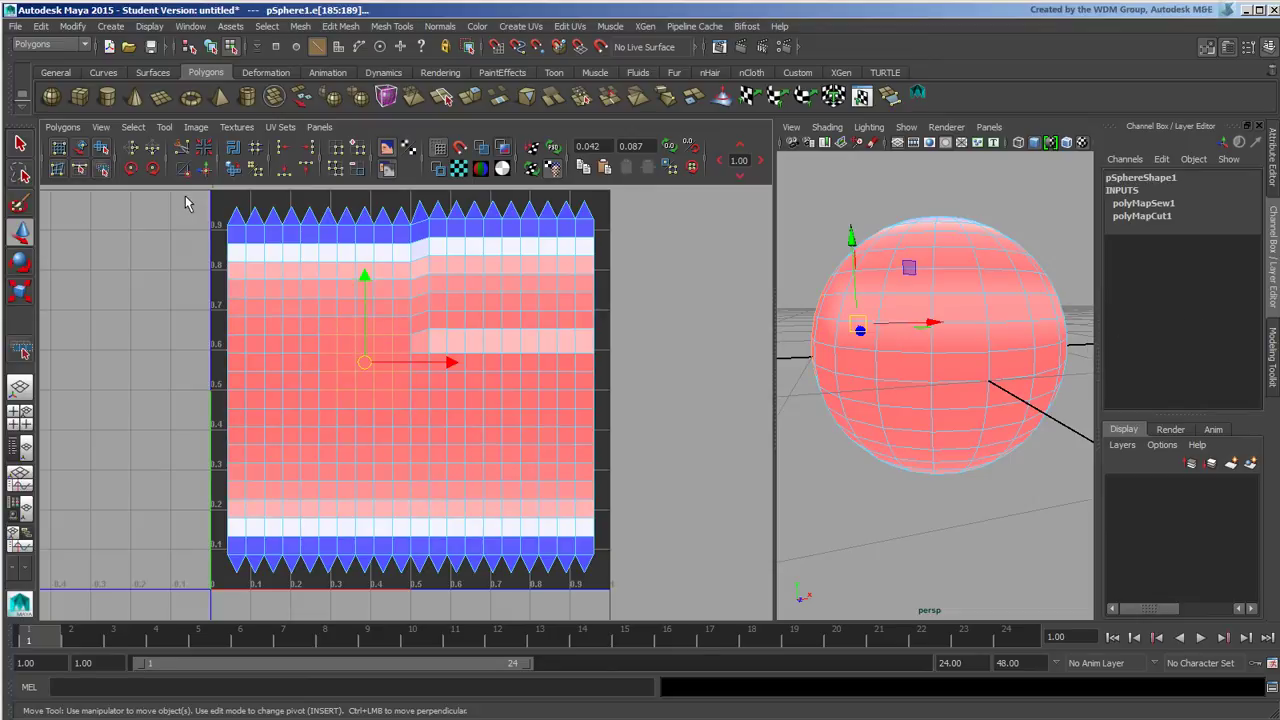
left_click(184, 151)
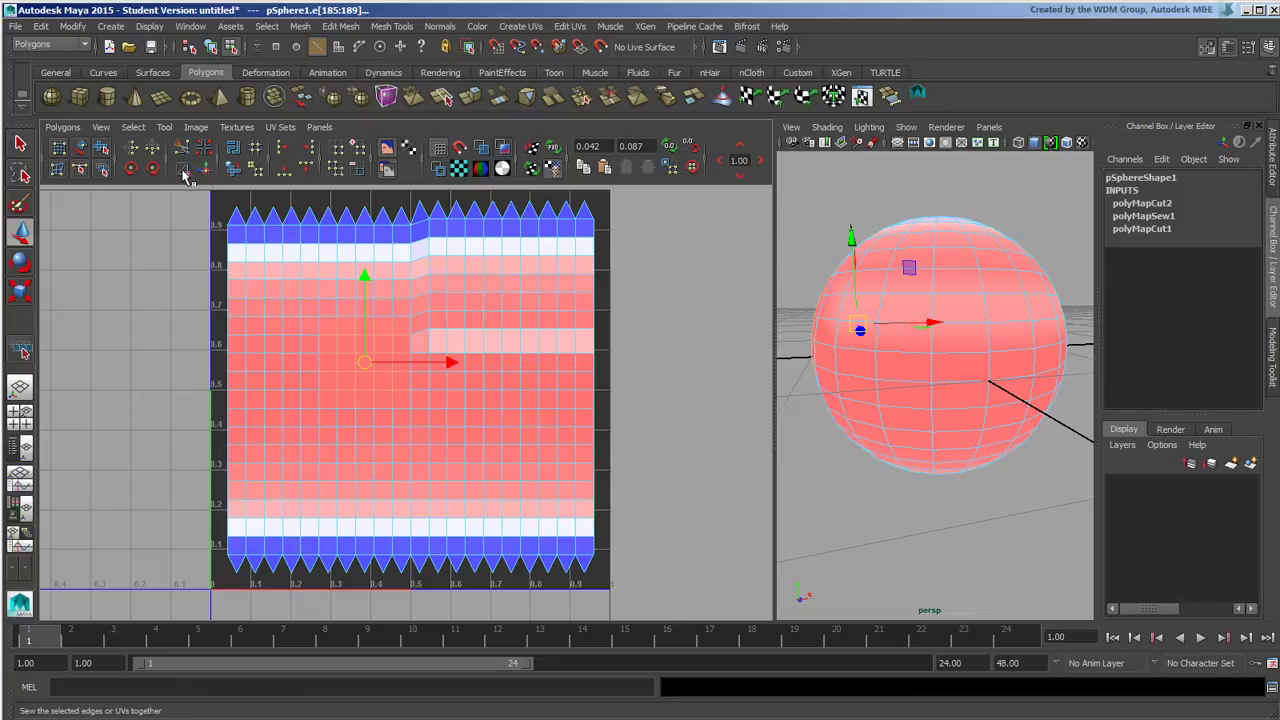
left_click(184, 171)
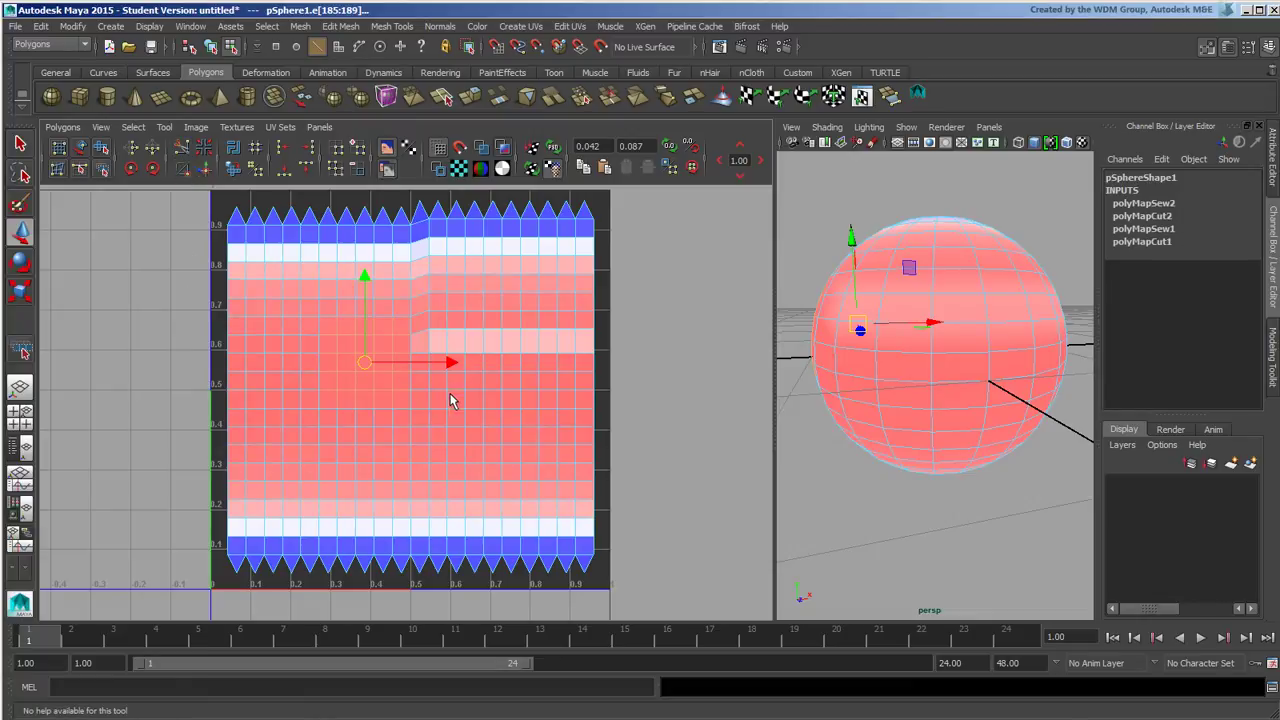
scroll(477, 382, "down", 4)
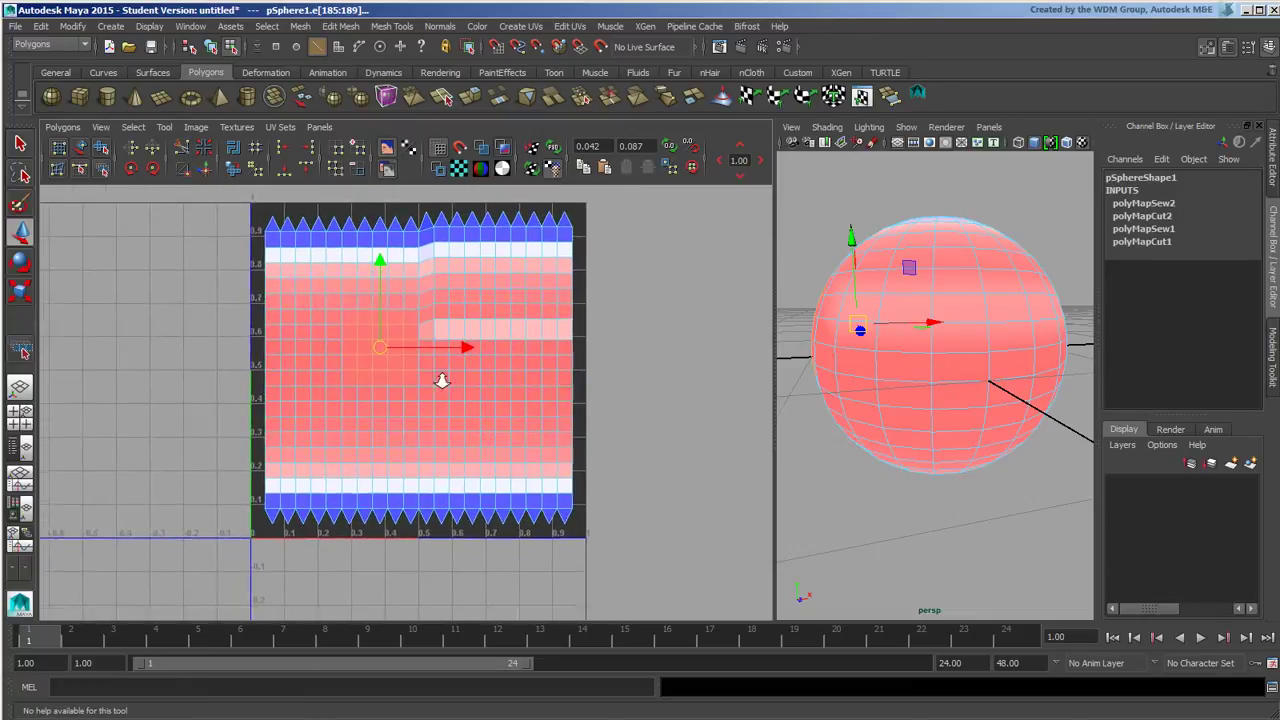
scroll(657, 403, "down", 1)
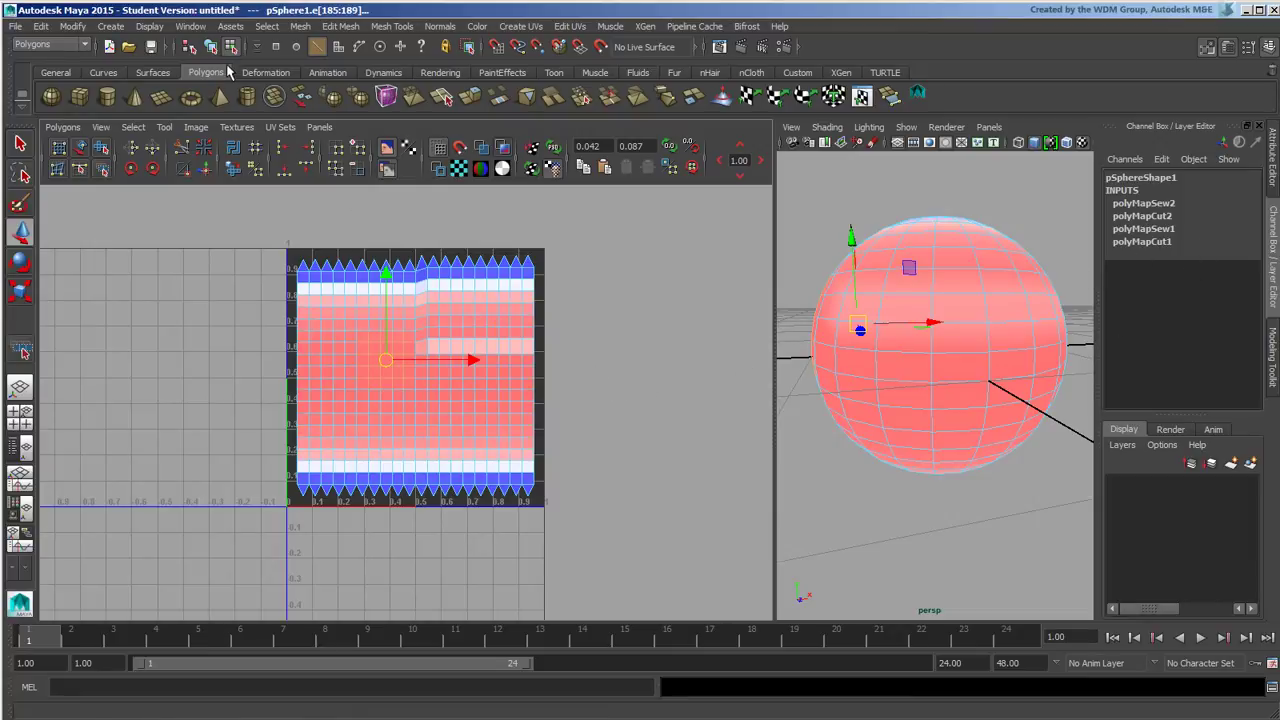
key("F8")
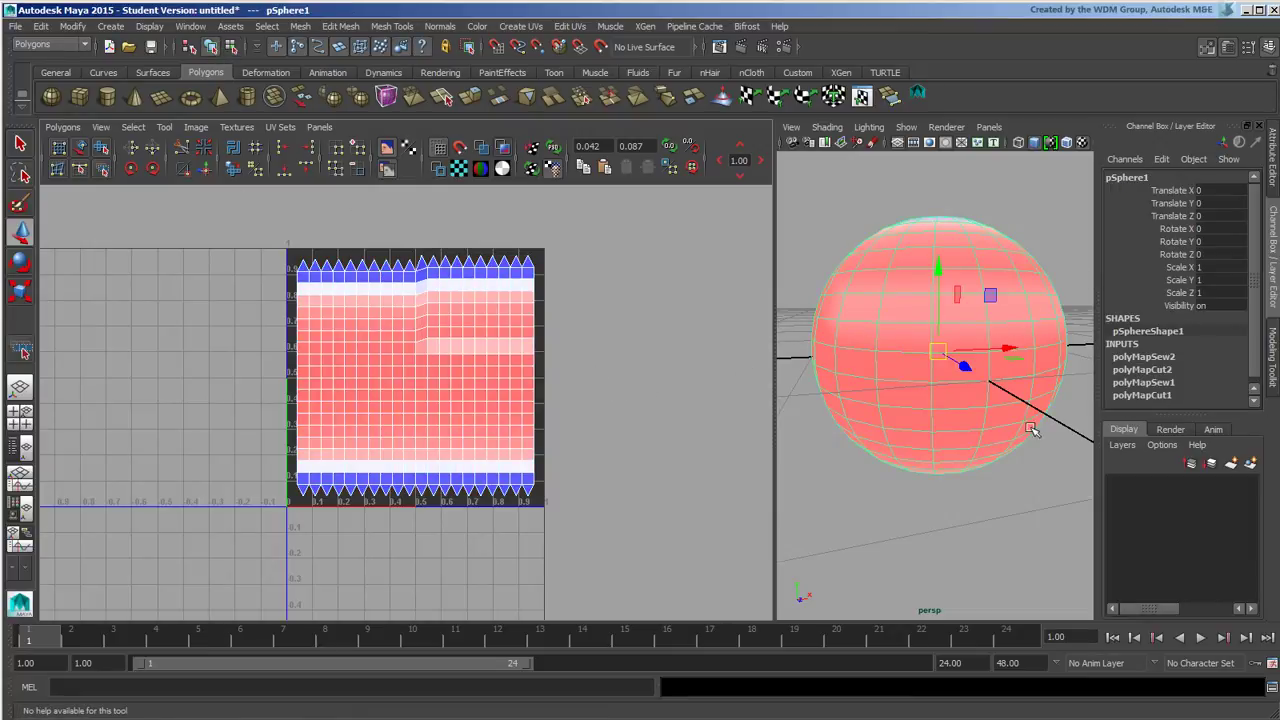
Step: Turn on the checkered tile display for the sphere and turn off the UV distortion shading
middle_click_drag(477, 340, 479, 367, "alt")
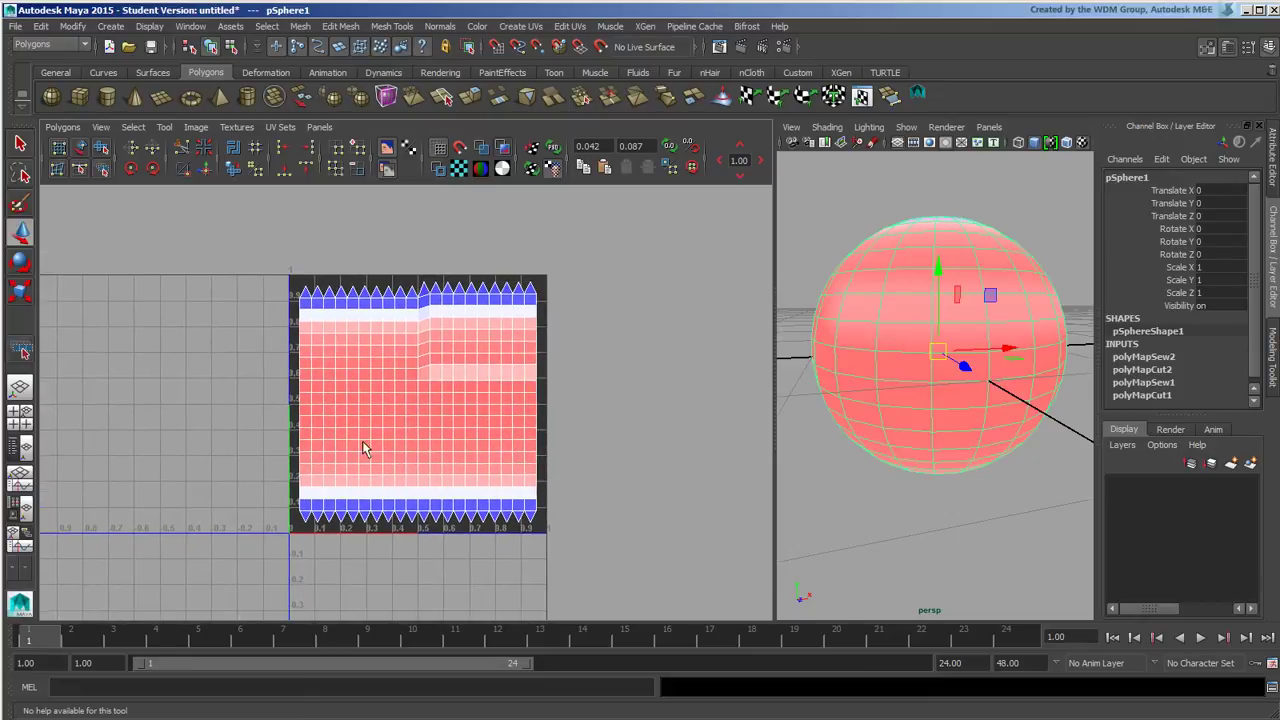
middle_click_drag(447, 408, 449, 402, "alt")
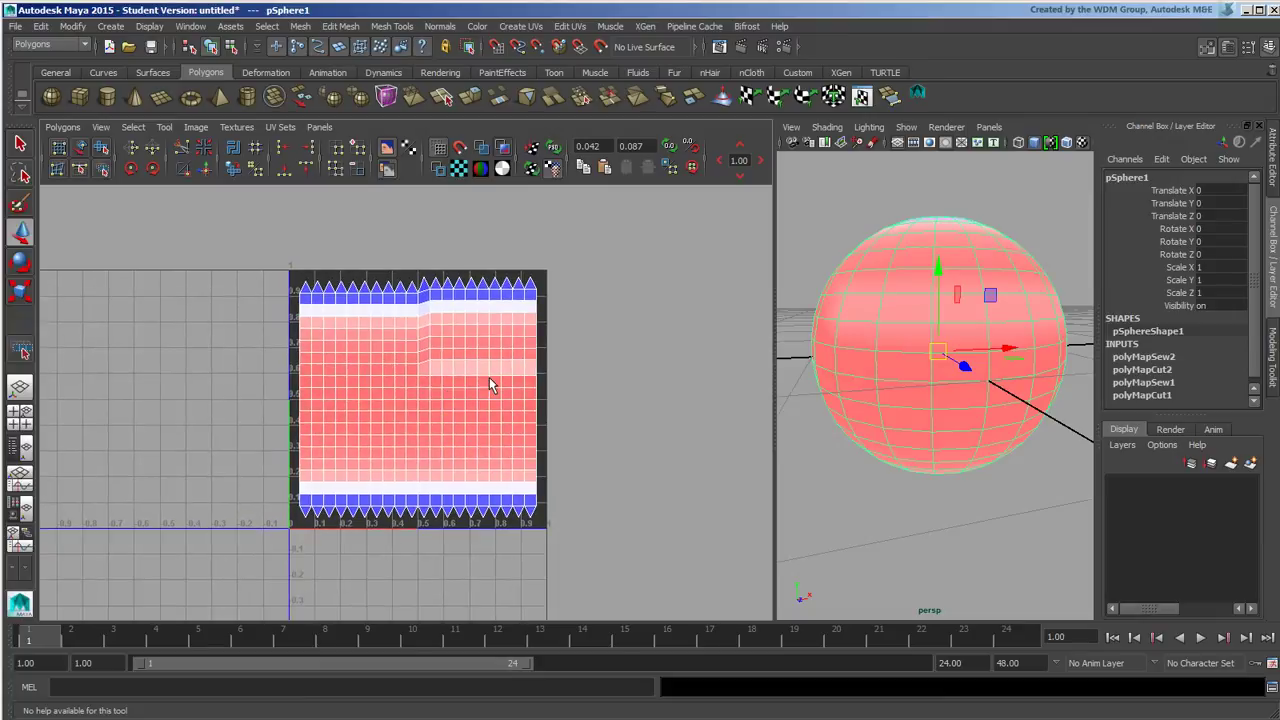
middle_click_drag(606, 320, 609, 347, "alt")
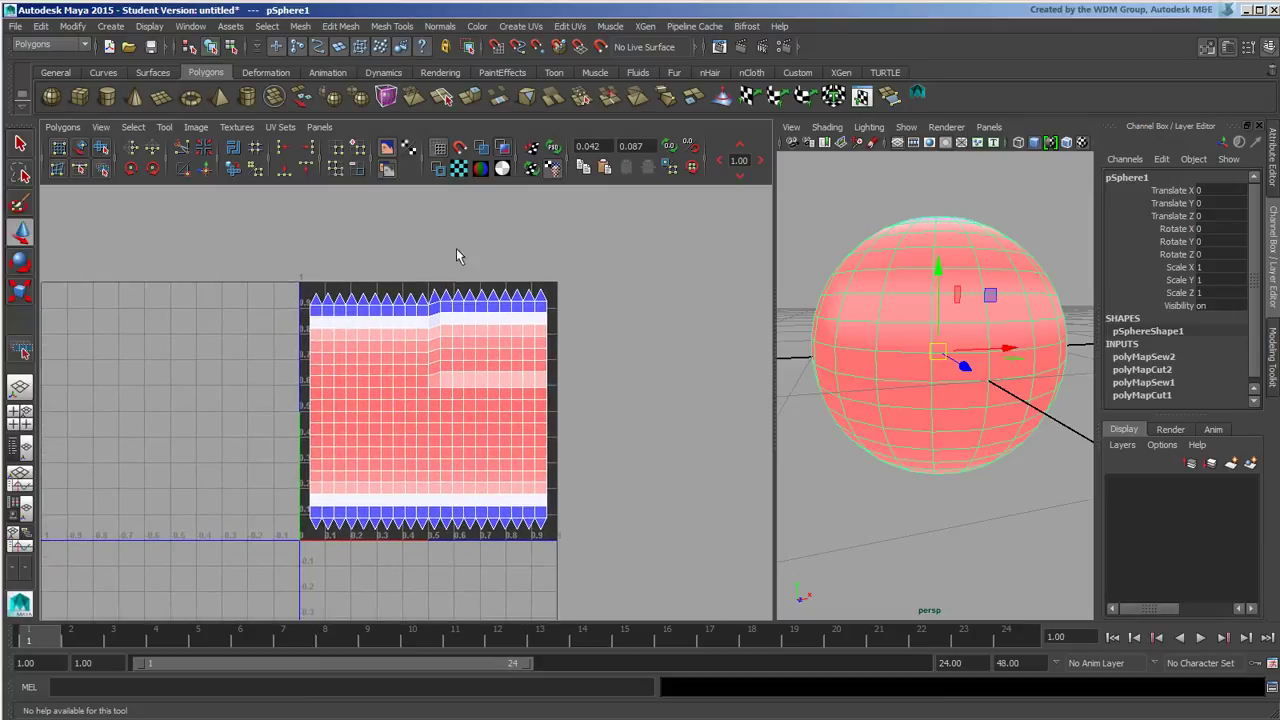
left_click(458, 168)
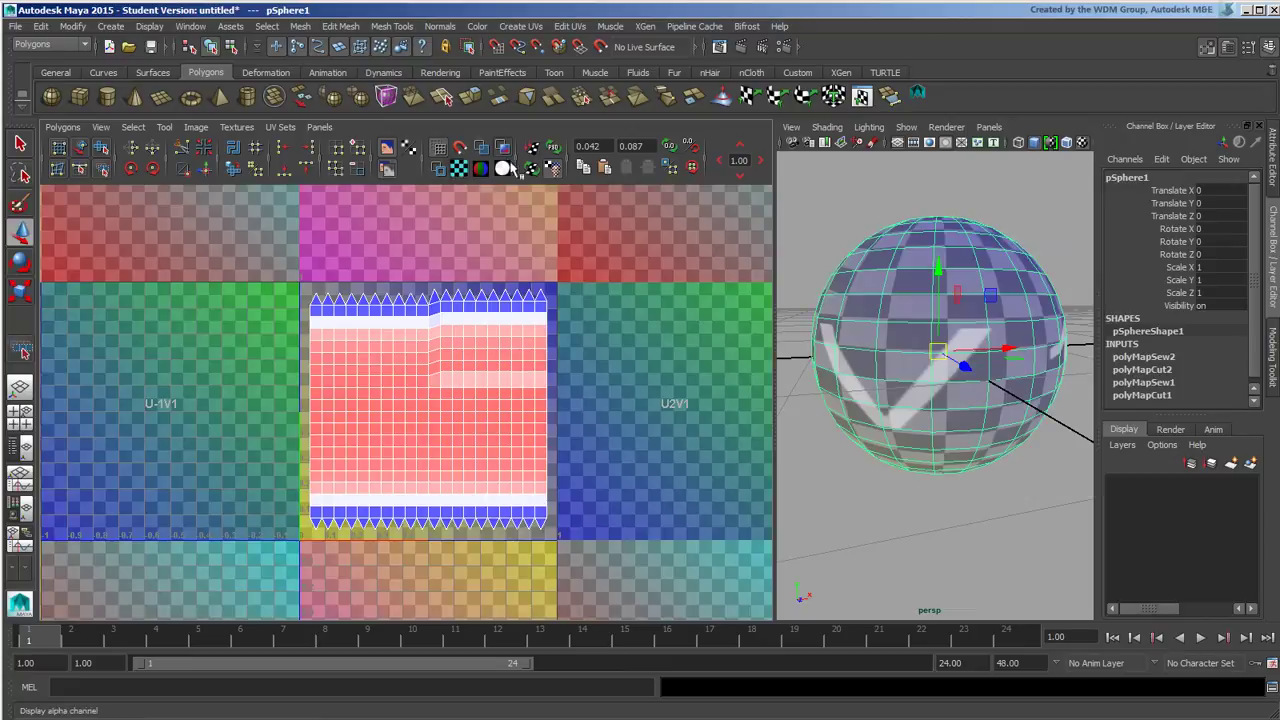
left_click(502, 147)
Step: Examine the coloured, labelled checker tiles around the sphere's UV layout, including U1V1, U2V1 and U1V2
middle_click_drag(556, 380, 350, 494, "alt")
right_click_drag(301, 446, 439, 392, "alt")
middle_click_drag(439, 392, 530, 374, "alt")
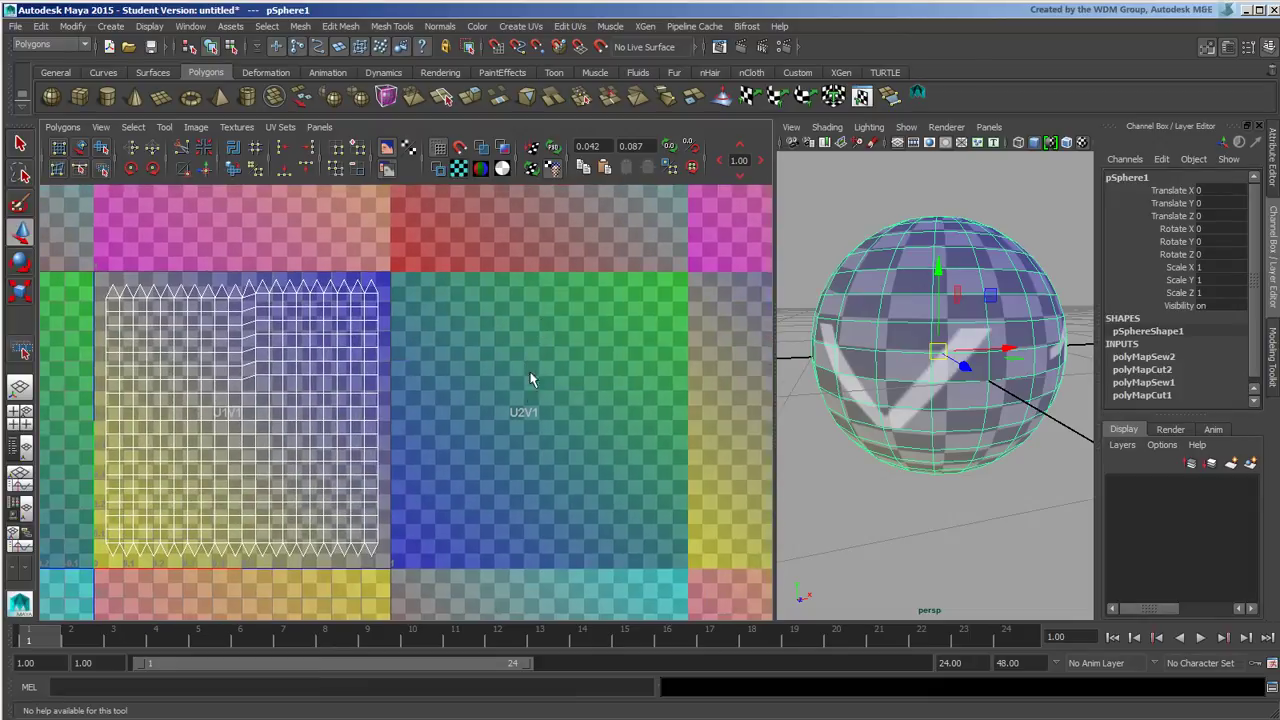
middle_click_drag(532, 425, 602, 420, "alt")
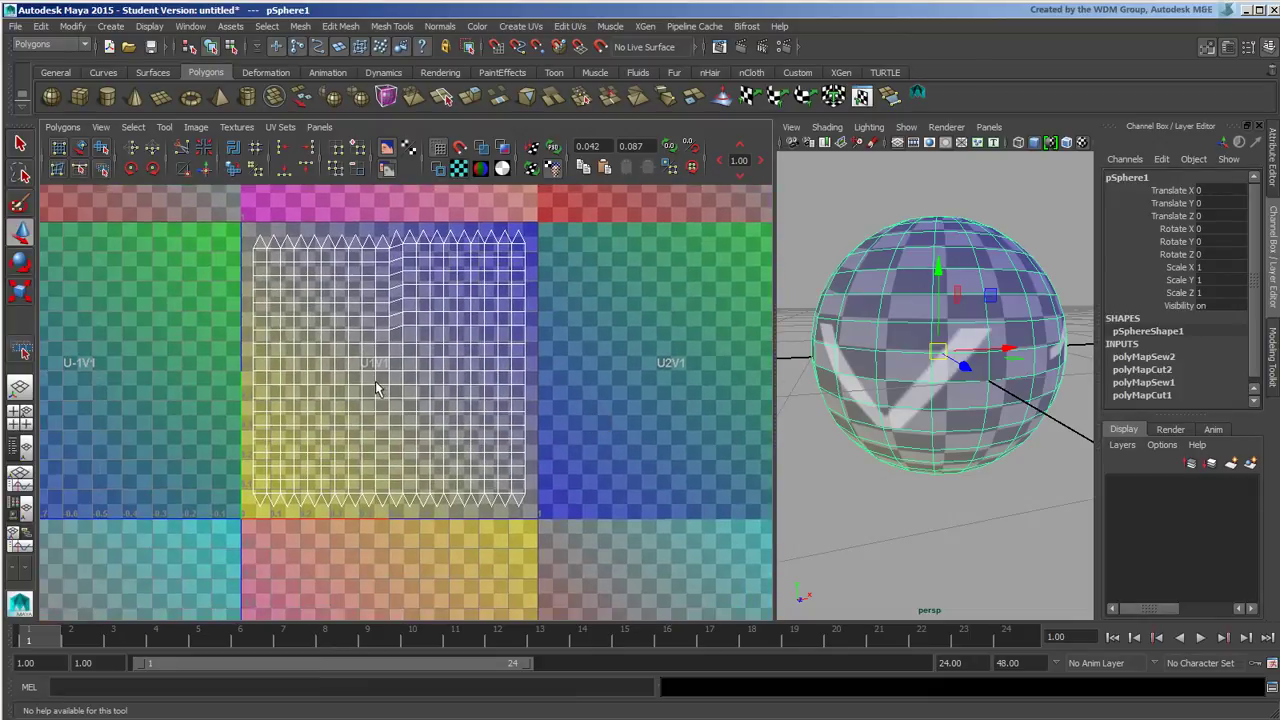
middle_click_drag(376, 389, 384, 376, "alt")
middle_click_drag(423, 220, 444, 413, "alt")
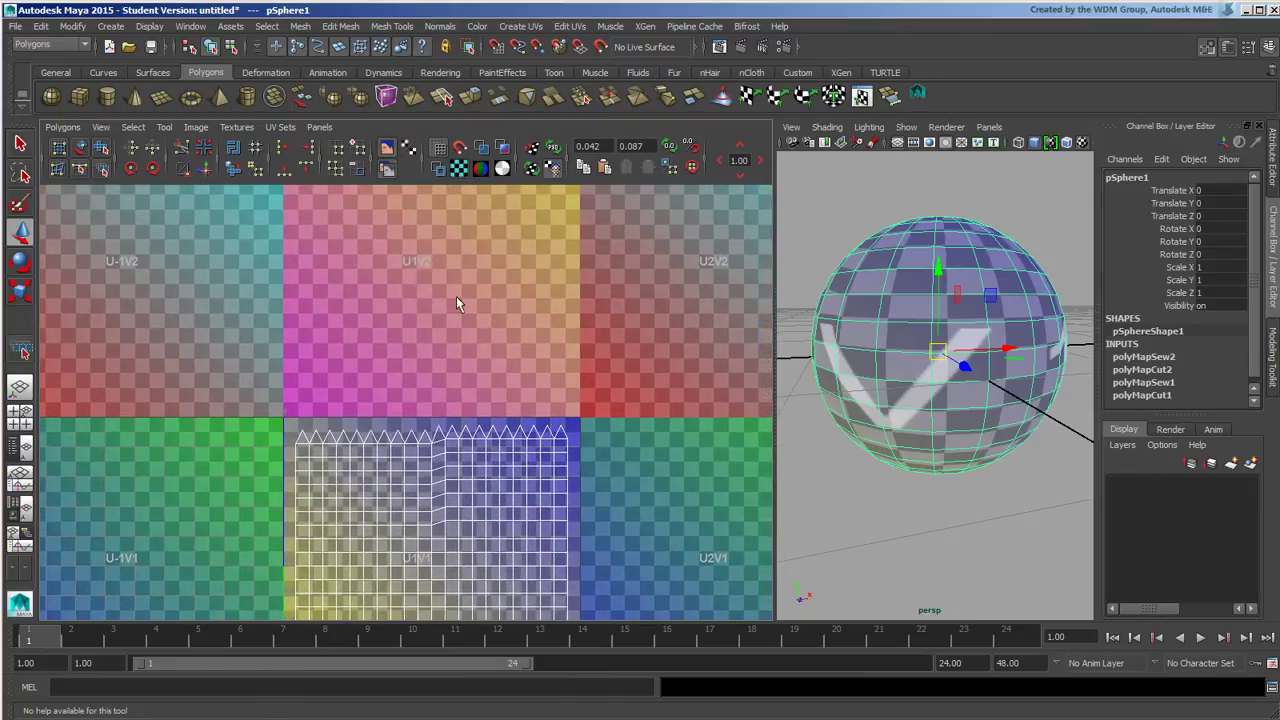
middle_click_drag(624, 432, 555, 282, "alt")
middle_click_drag(598, 404, 593, 319, "alt")
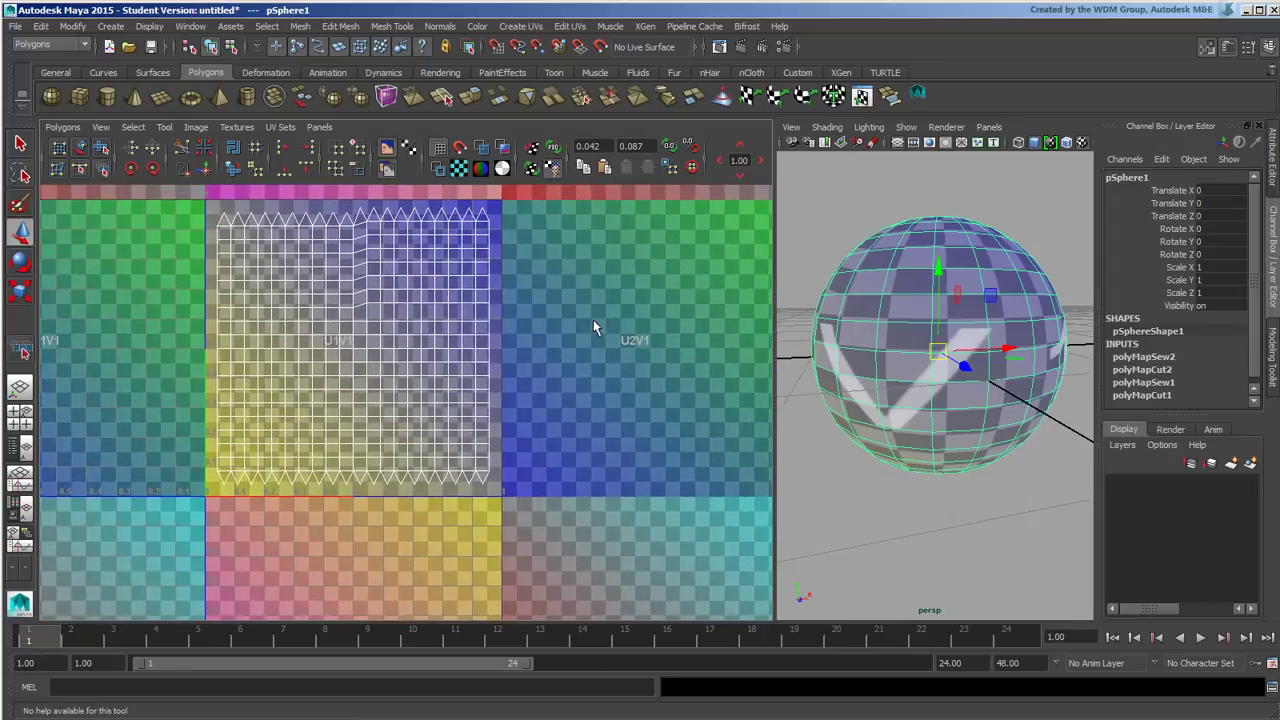
Step: Examine the checker pattern on the sphere from several distances and angles, including the pole, against its UV layout
scroll(900, 383, "down", 6)
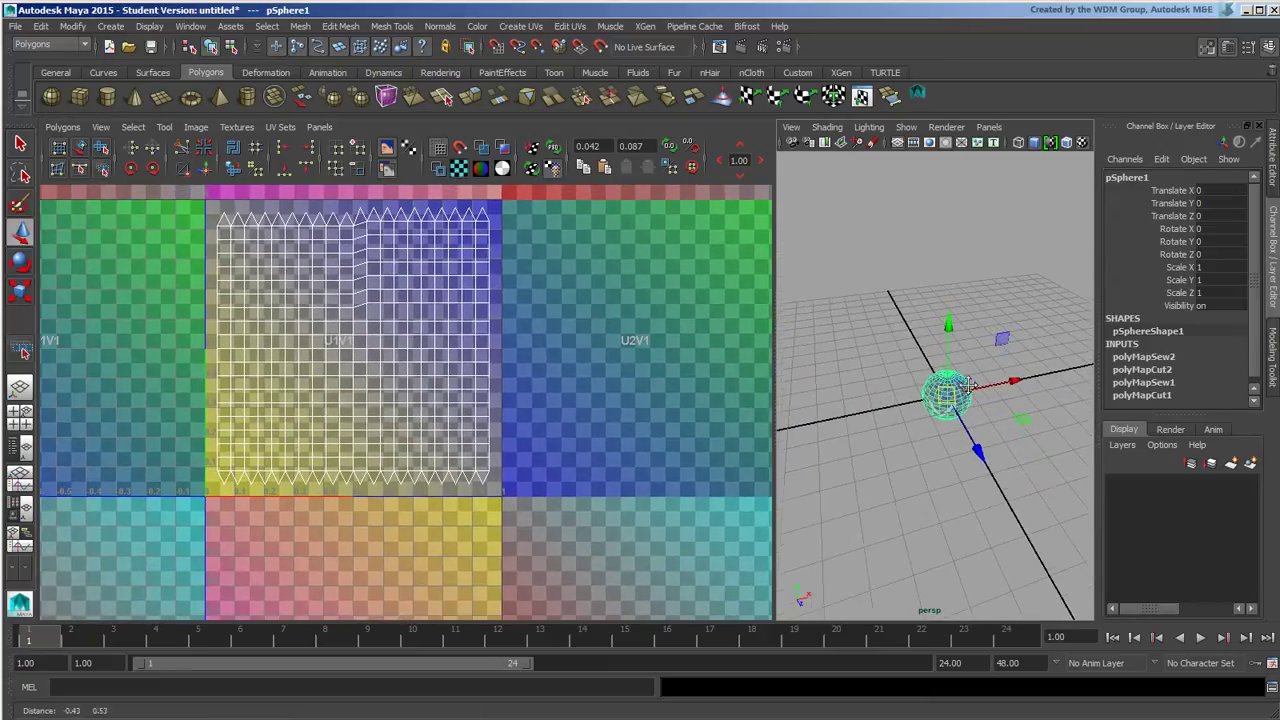
middle_click_drag(575, 391, 567, 418, "alt")
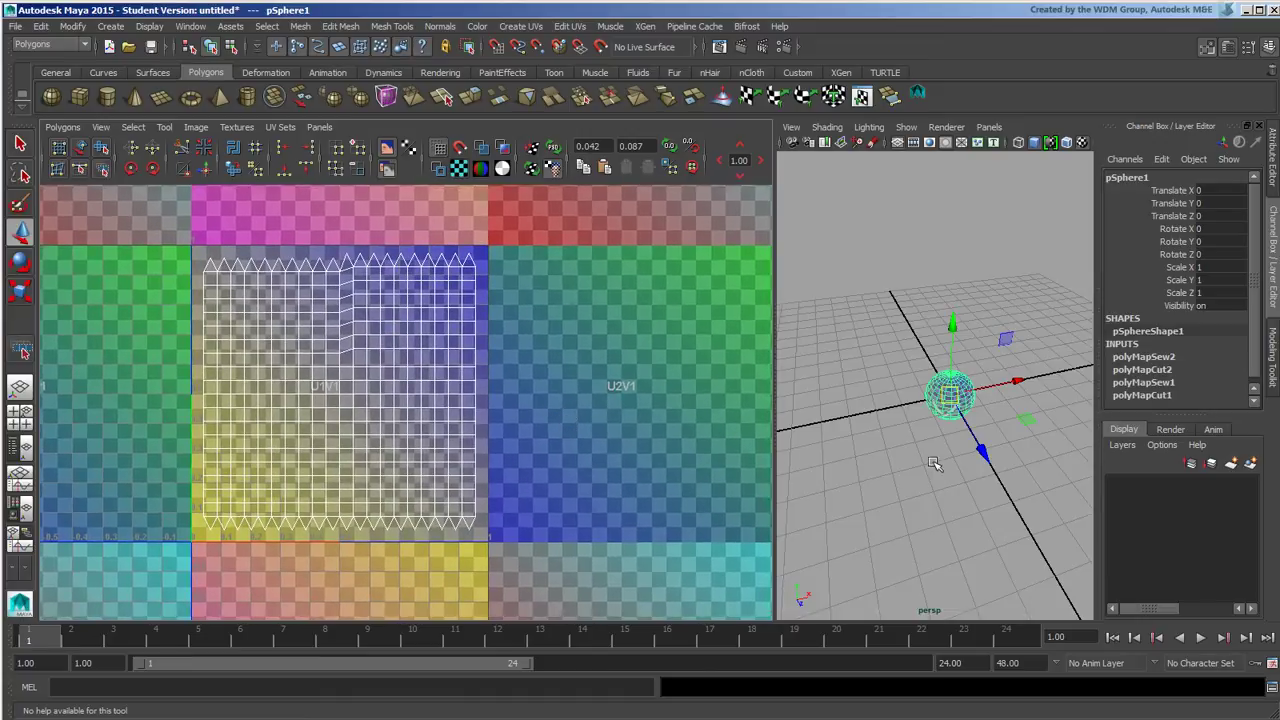
scroll(1000, 400, "up", 10)
left_click_drag(1016, 407, 951, 395, "alt")
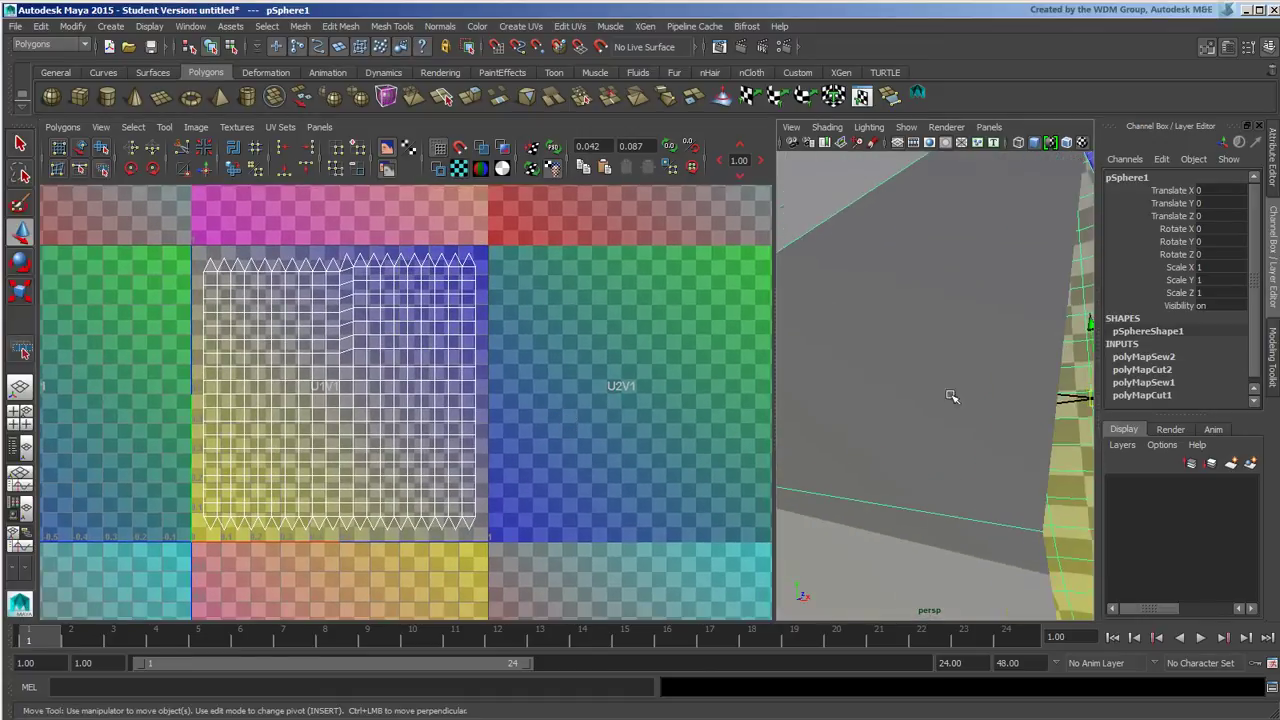
right_click_drag(989, 390, 891, 384, "alt")
left_click_drag(963, 362, 920, 310, "alt")
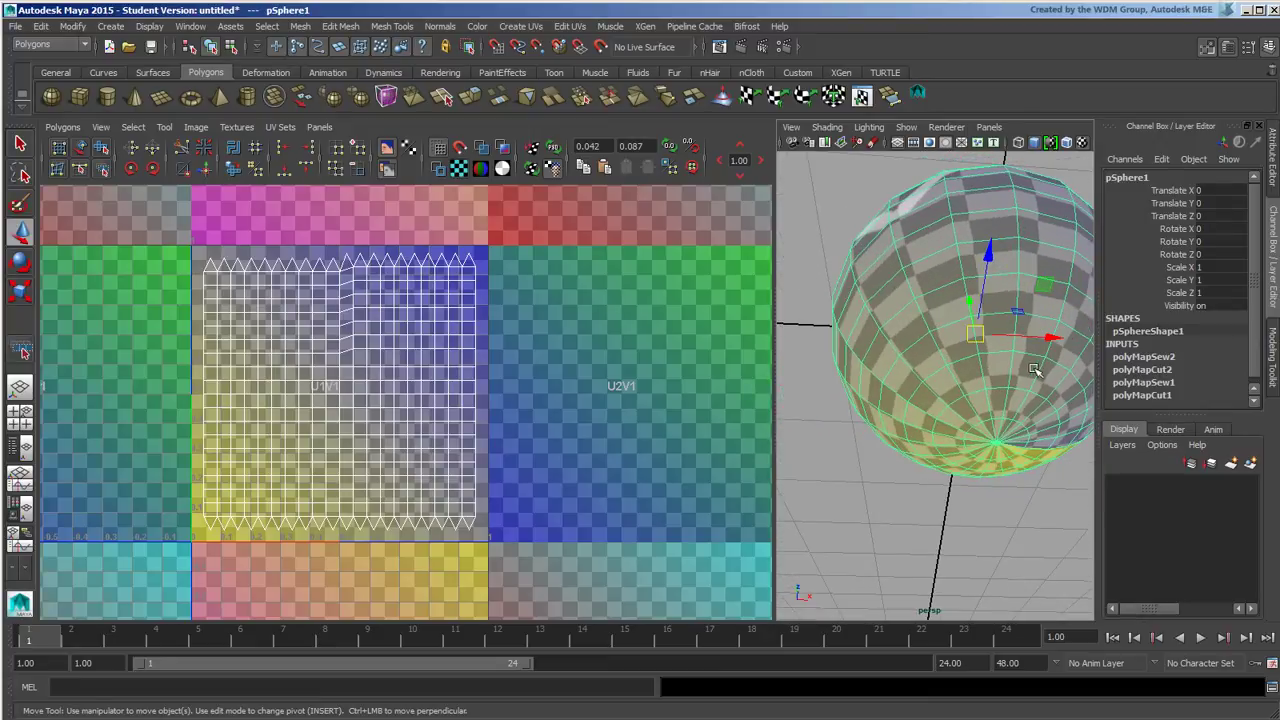
middle_click_drag(543, 366, 565, 365, "alt")
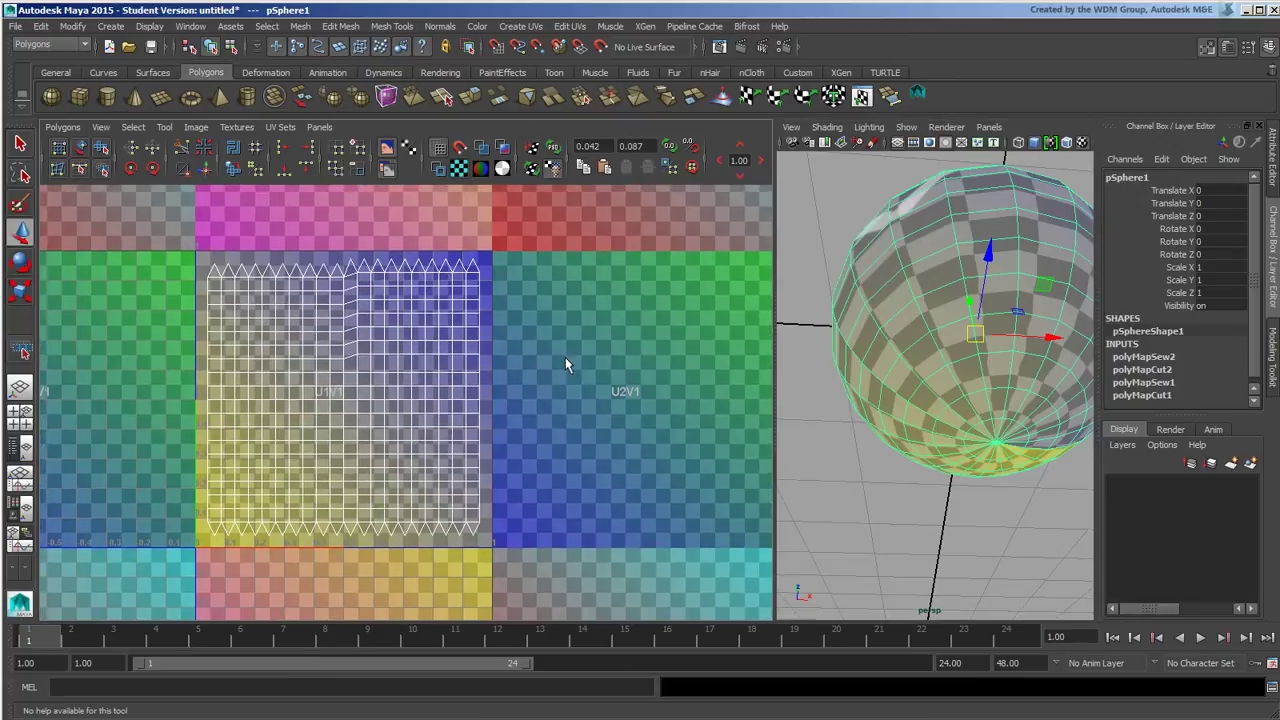
Step: Turn off the checkered tile display and cut the small block of the sphere's UV edges around U 0.5, V 0.6
left_click(459, 168)
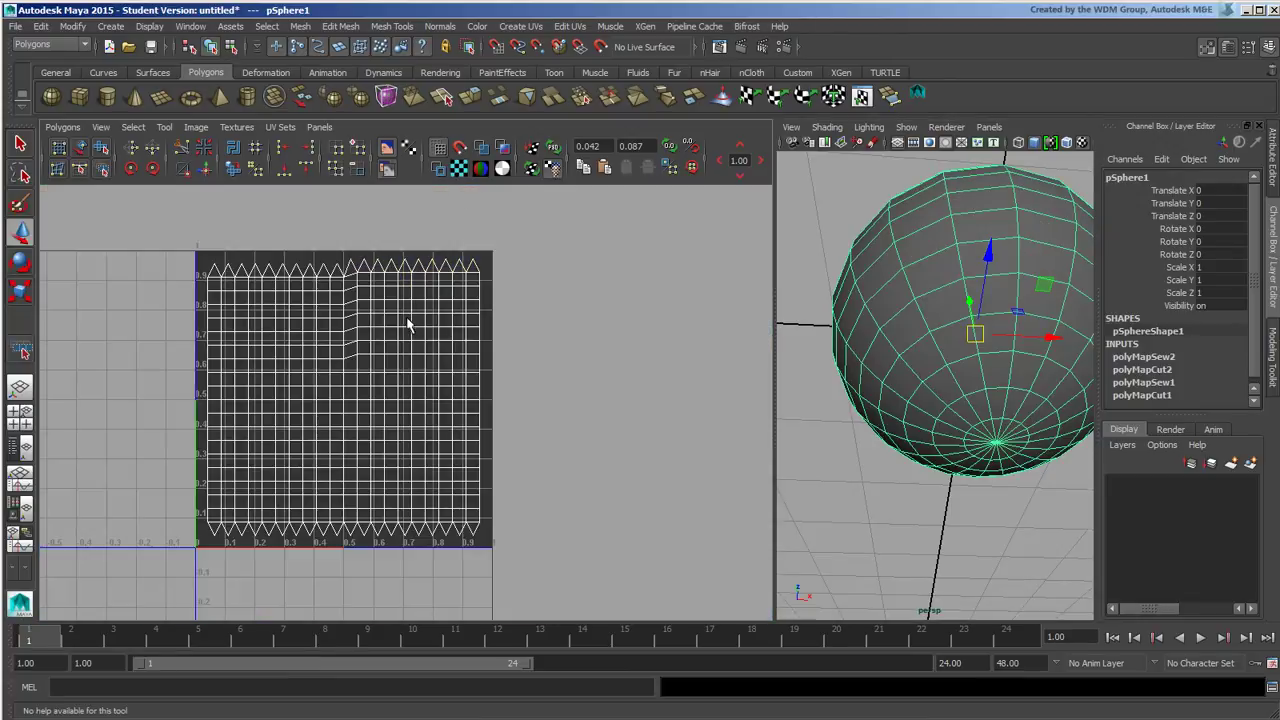
middle_click_drag(468, 220, 419, 234, "alt")
mouse_move(356, 274)
right_mouse_down("alt")
mouse_move(371, 280)
mouse_move(340, 281)
mouse_move(343, 255)
right_mouse_up("alt")
scroll(370, 280, "up", 1)
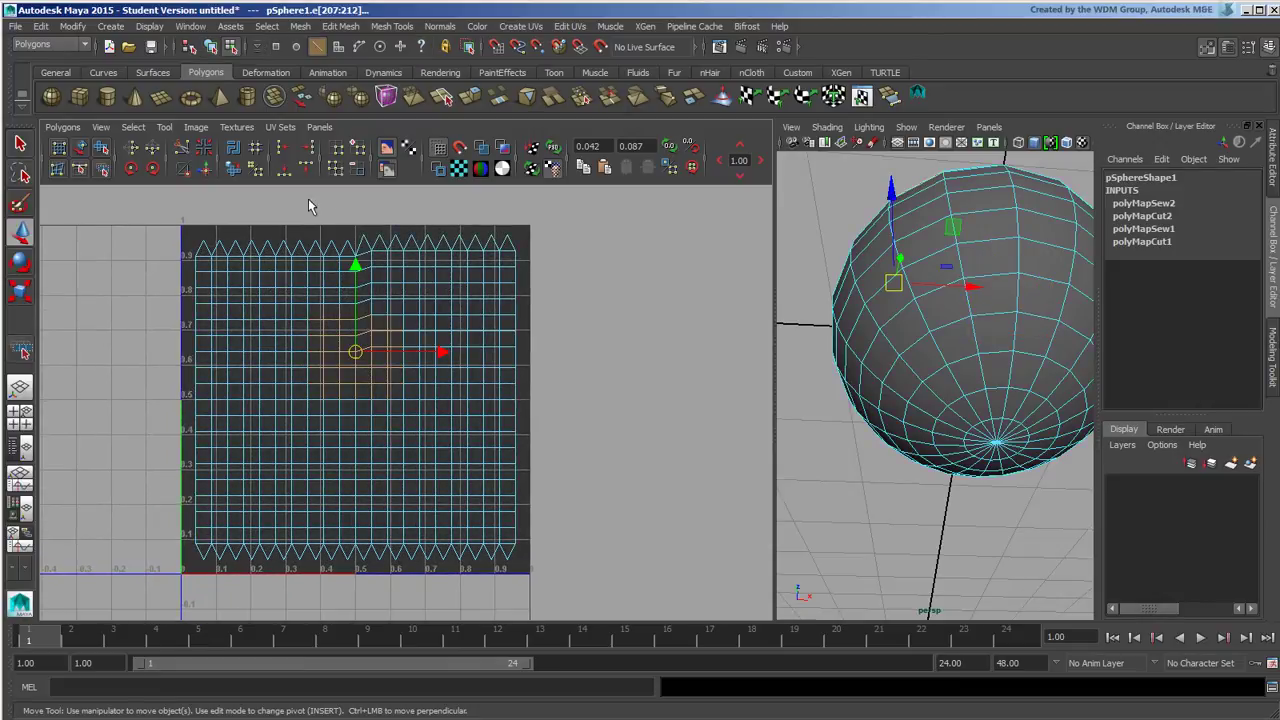
left_click(182, 150)
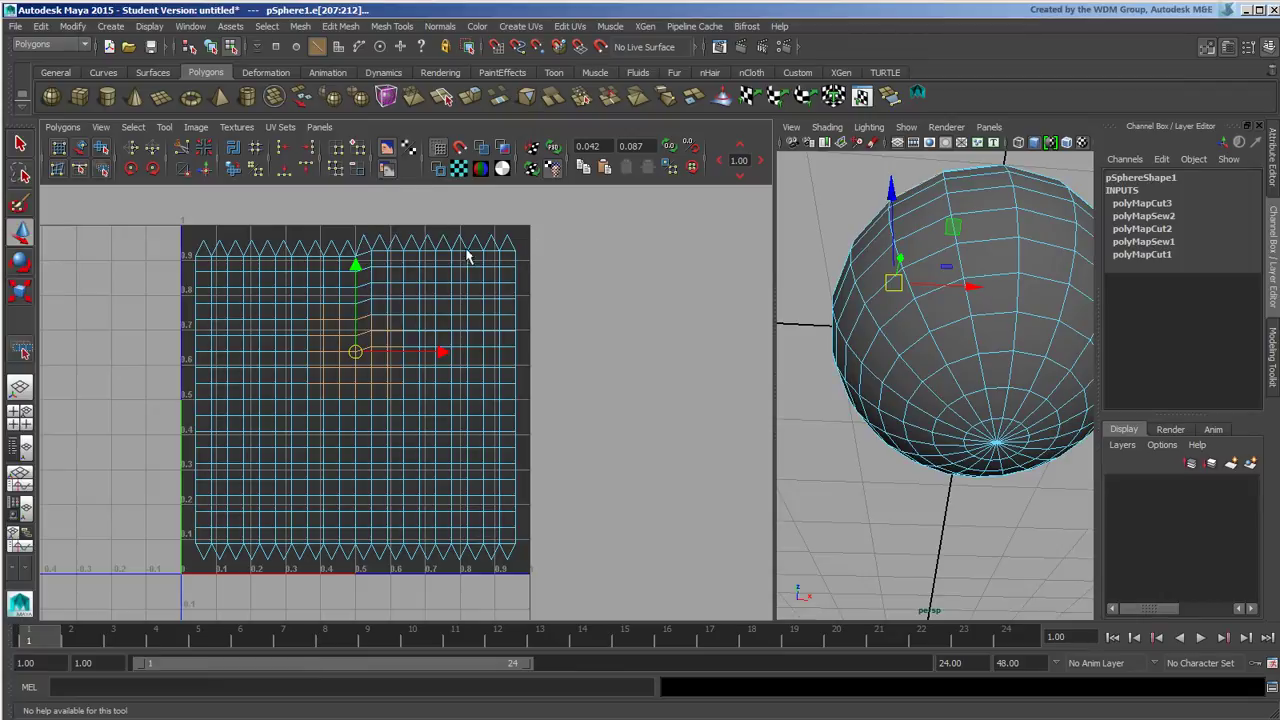
left_click(465, 215)
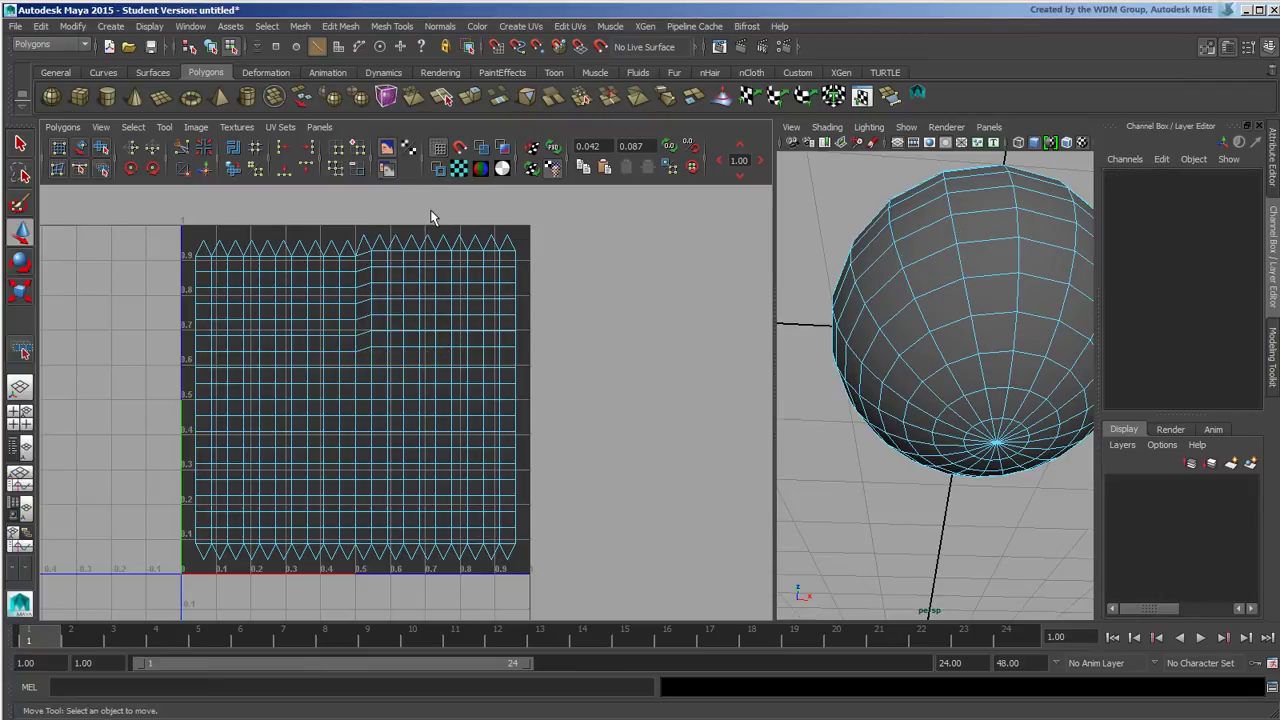
Step: Turn on the texture border display so the sphere's UV shell borders and cut edges are drawn thick
left_click(438, 170)
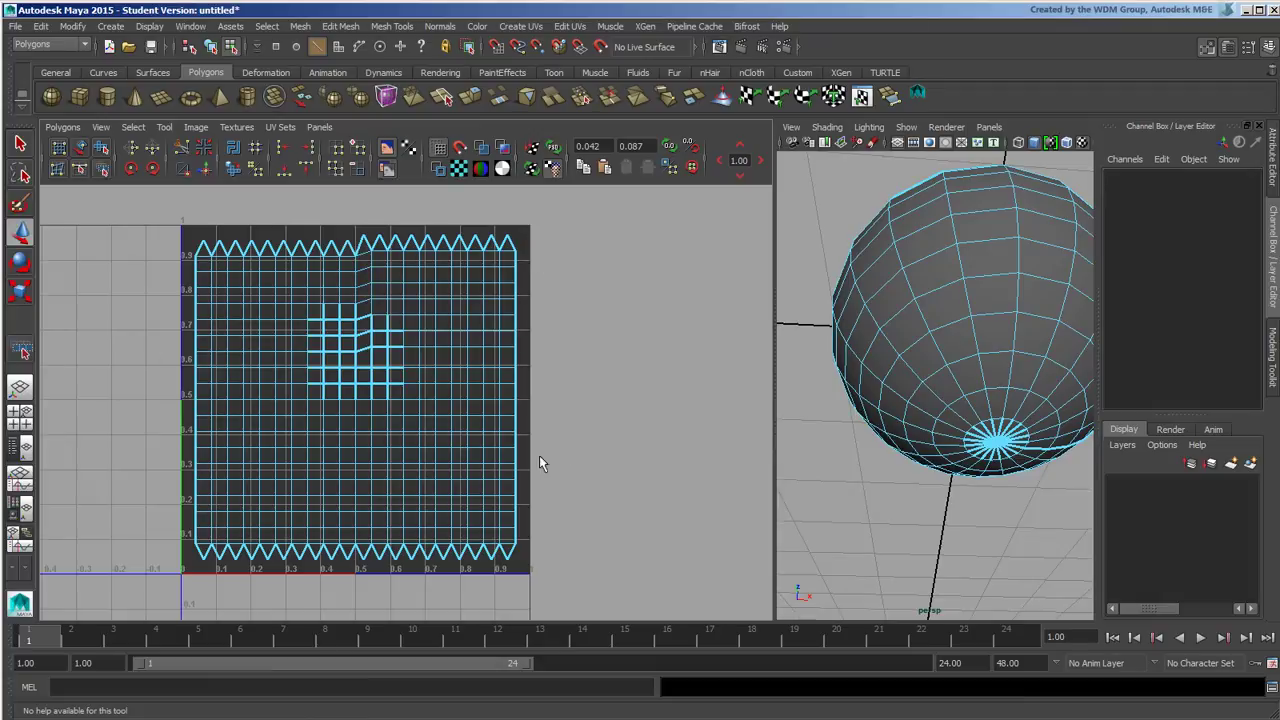
middle_click_drag(629, 355, 644, 350, "alt")
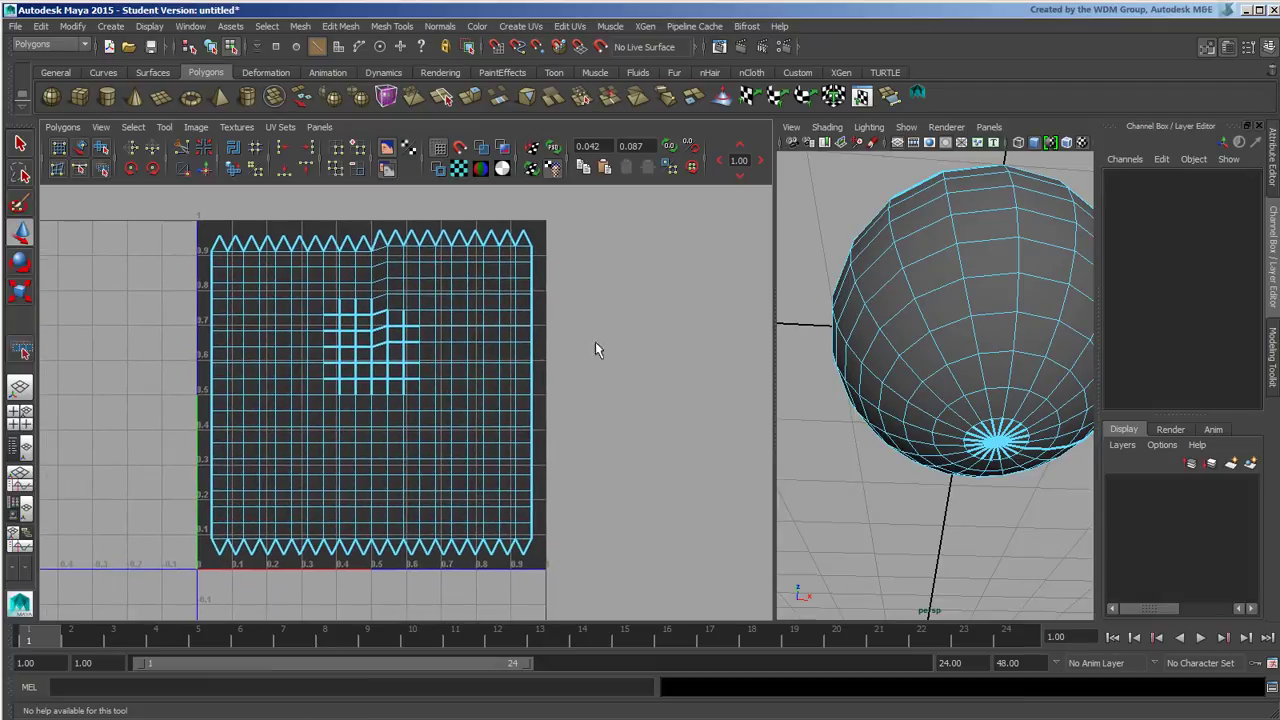
middle_click_drag(548, 300, 601, 343, "alt")
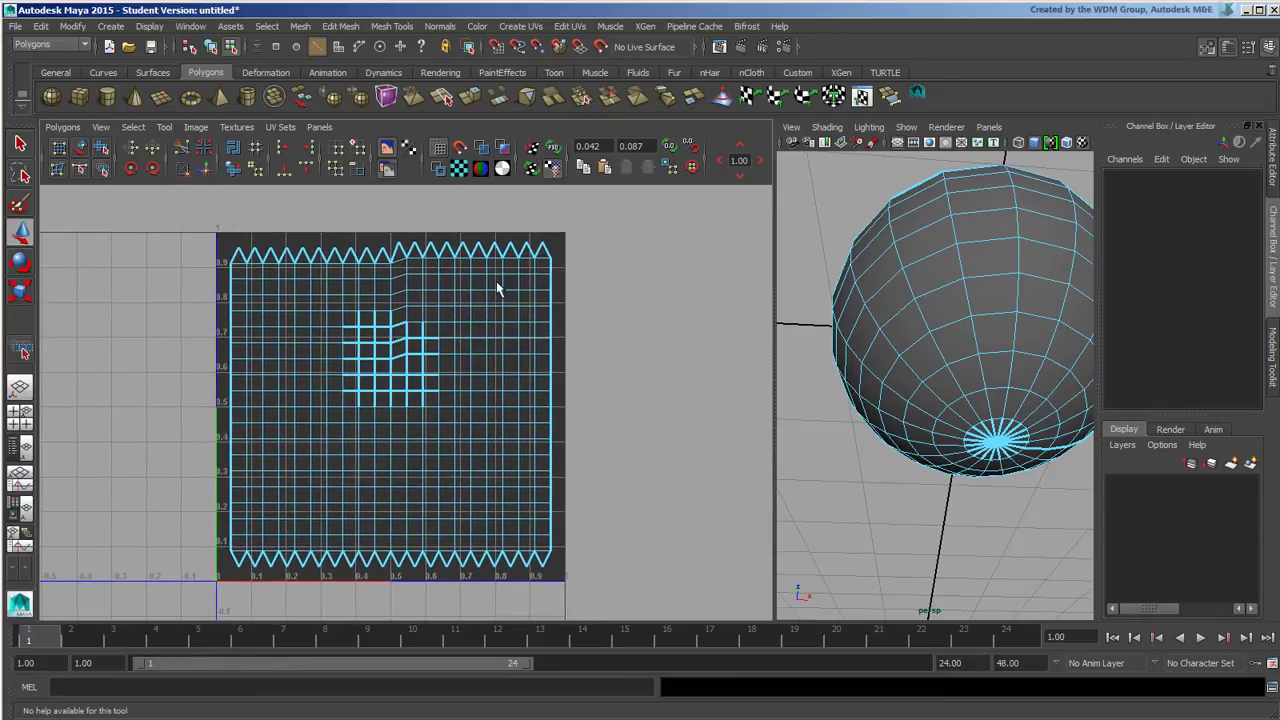
Step: Create a UV shell from the sphere faces above V 0.7 between U 0.7 and 0.95, and move it out past U 1
right_click_drag(497, 288, 486, 281)
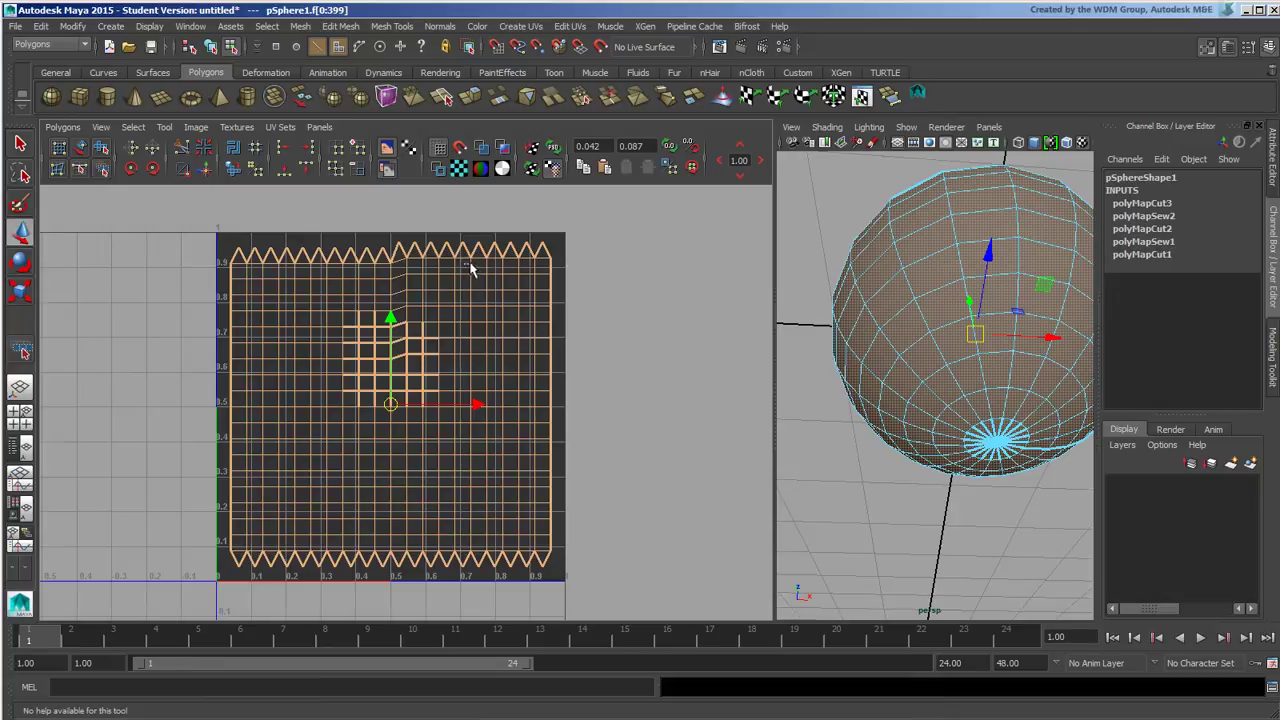
left_click_drag(470, 268, 567, 352)
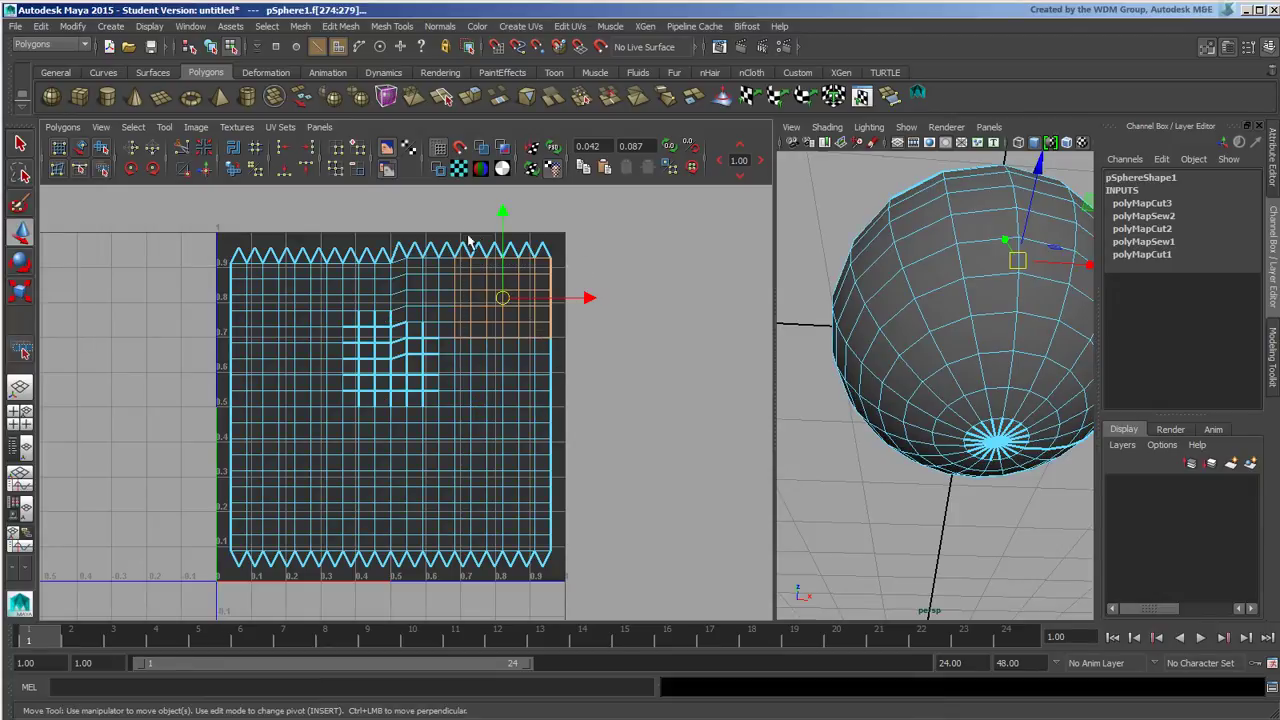
left_click_drag(583, 211, 458, 329)
left_click(62, 127)
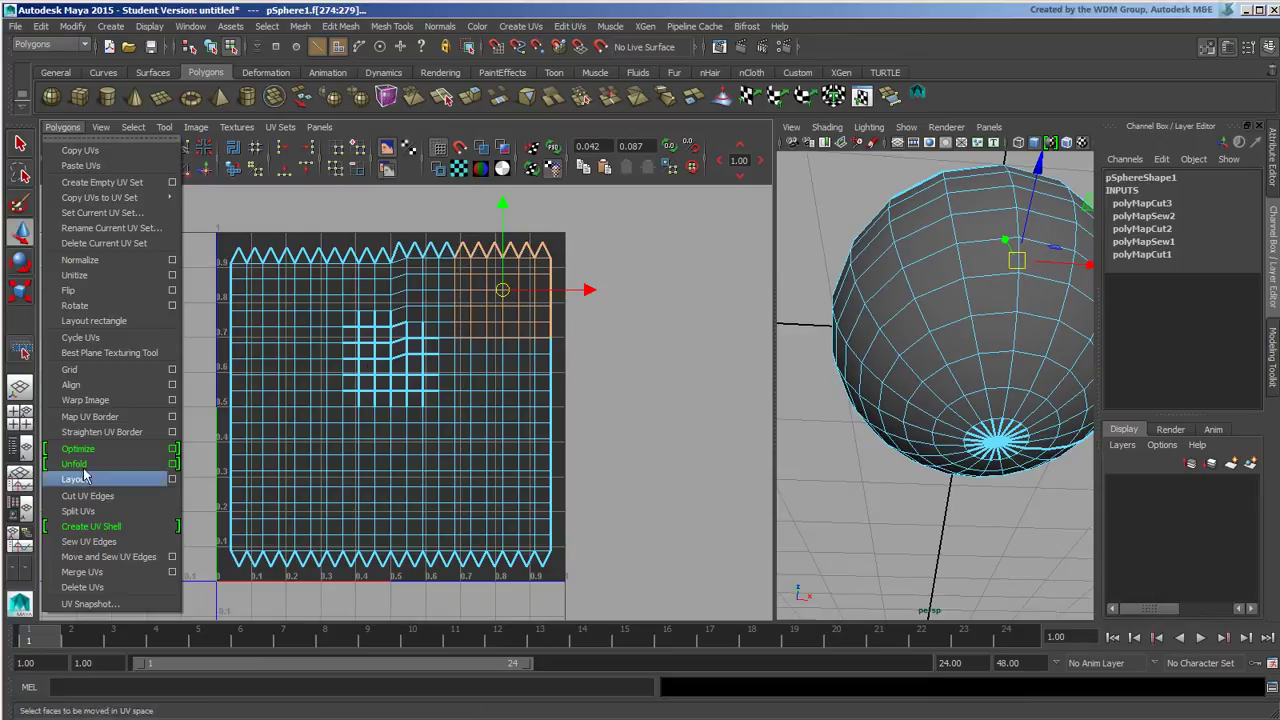
left_click(109, 527)
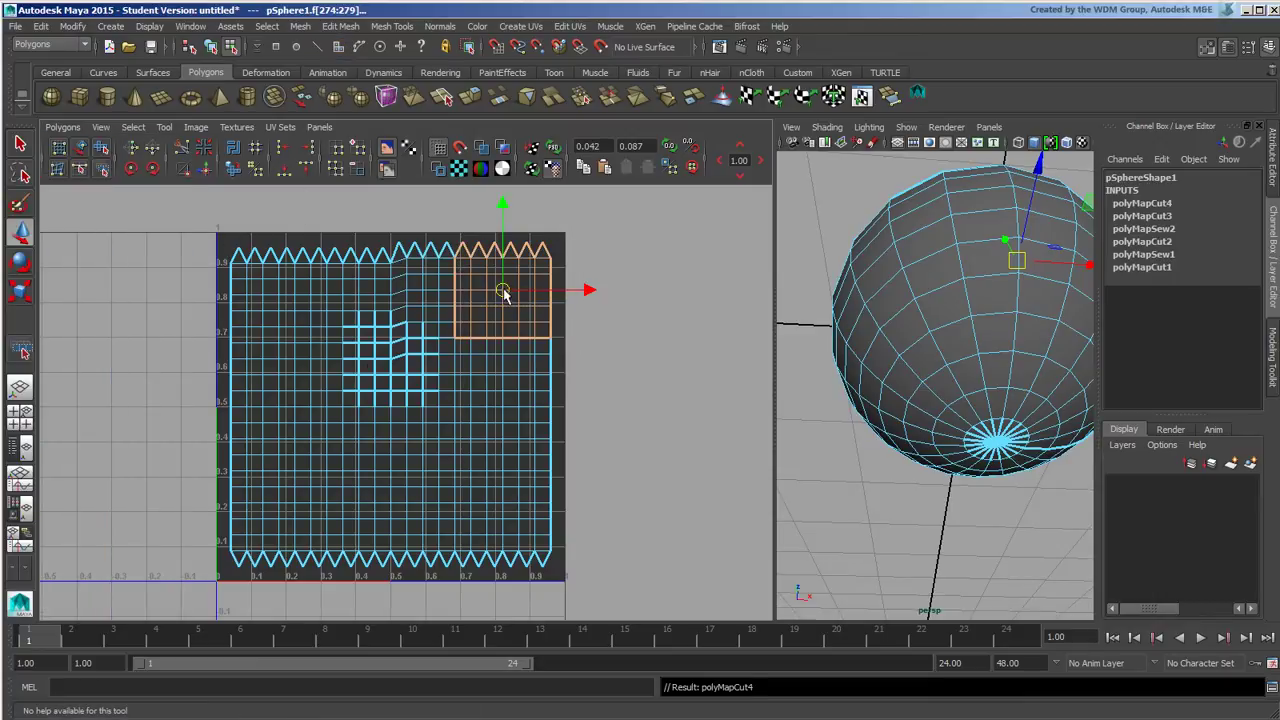
left_click_drag(503, 293, 632, 271)
left_click(491, 321)
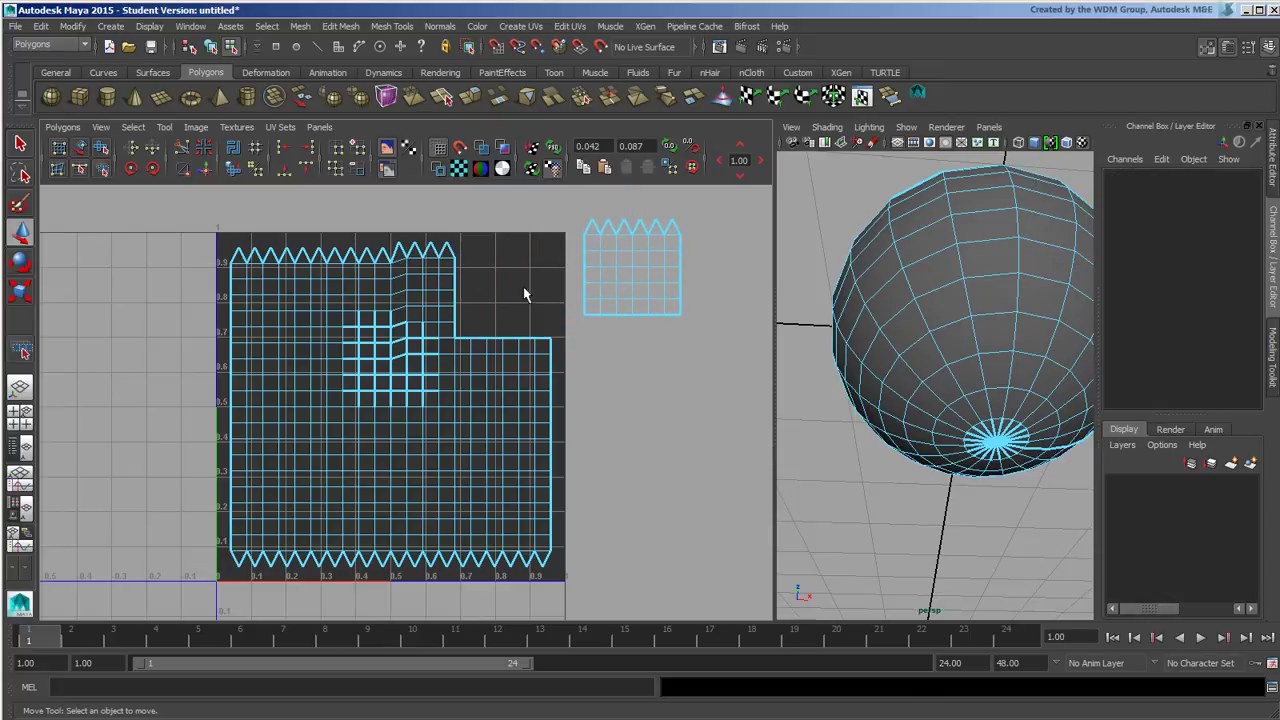
middle_click_drag(640, 346, 640, 334, "alt")
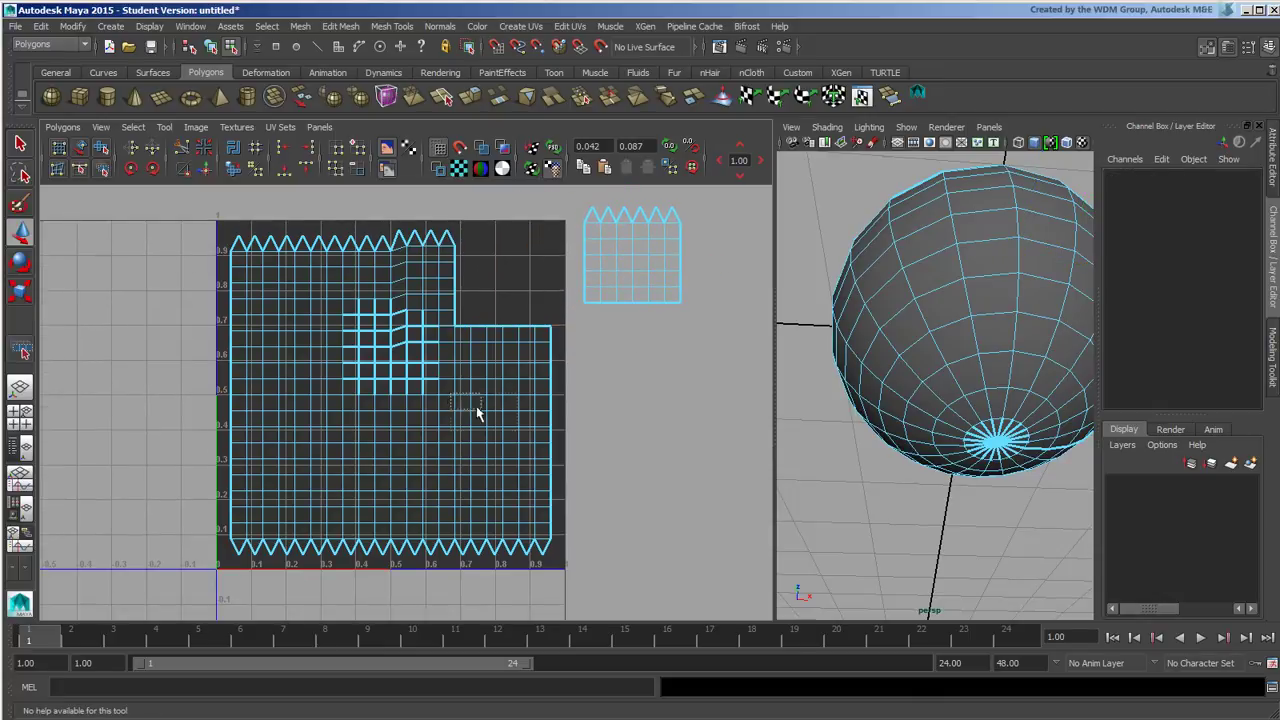
Step: With the UV editor maximized, try moving a block of interior faces near U 0.7, V 0.35 and undo the move
left_click_drag(477, 412, 538, 478)
left_click(600, 470)
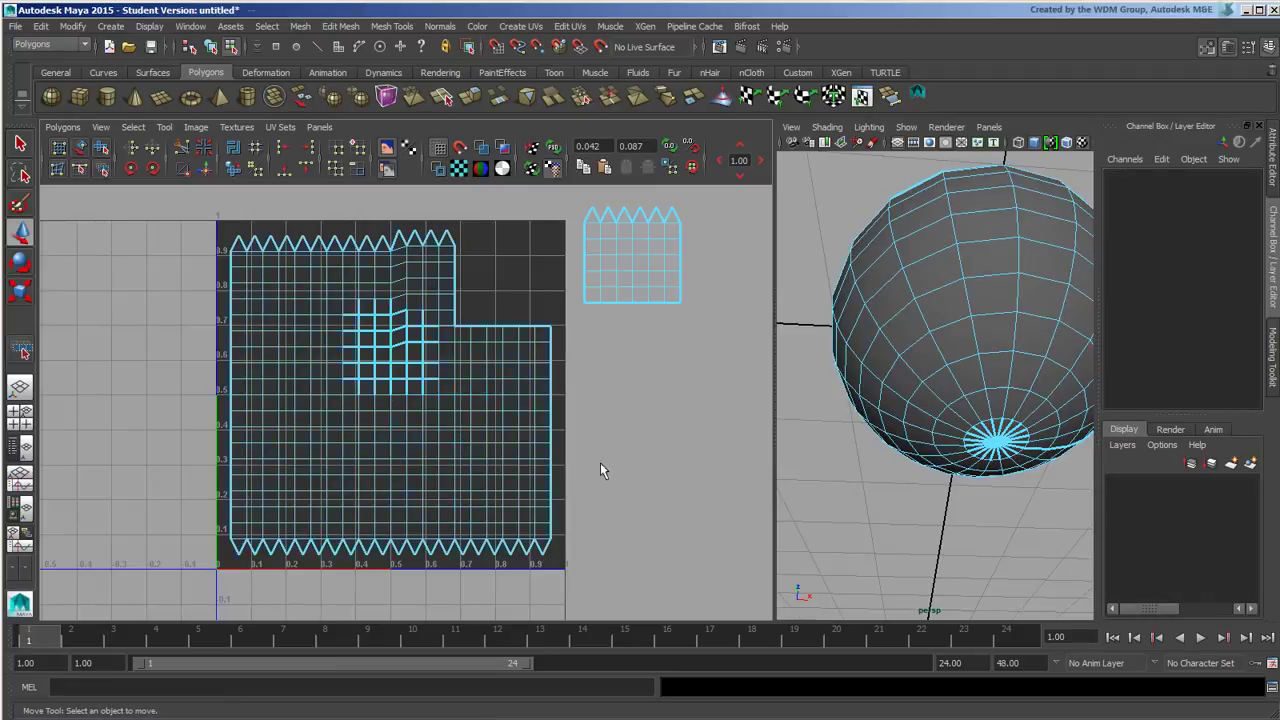
left_click_drag(460, 449, 523, 476)
left_click(683, 424)
left_click_drag(398, 410, 486, 473)
left_click(563, 437)
key("space")
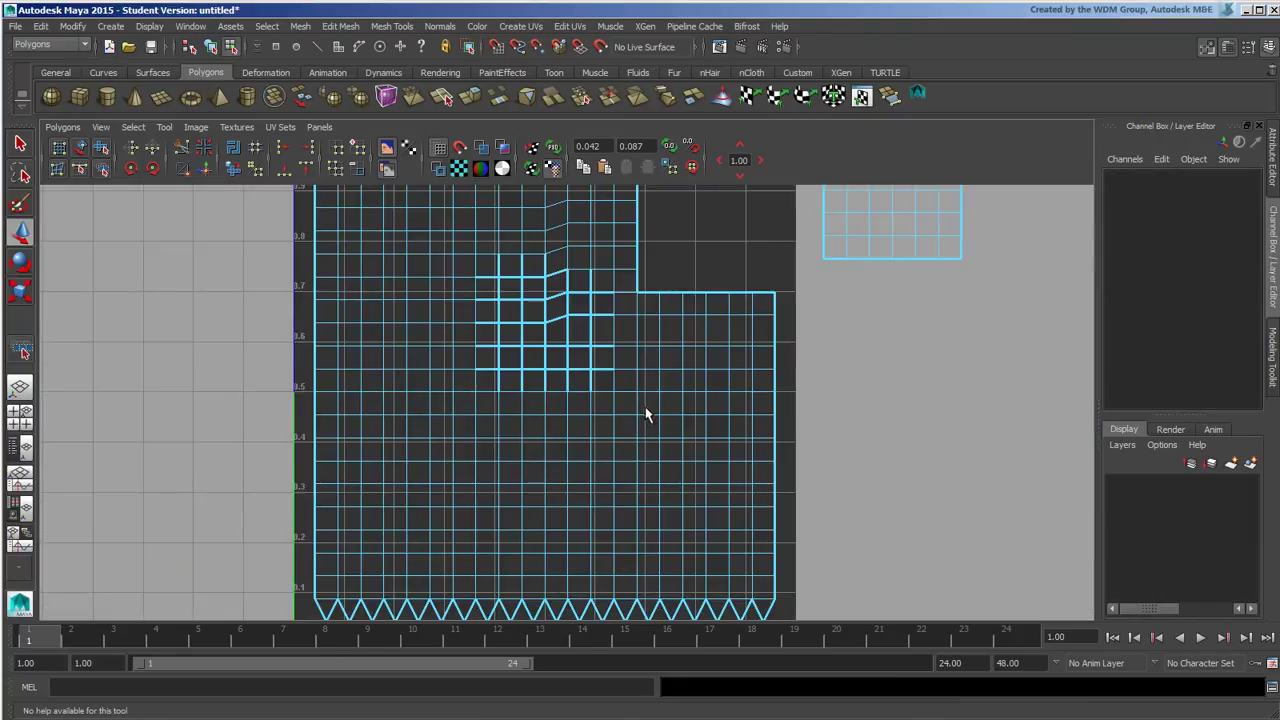
left_click_drag(598, 454, 794, 368)
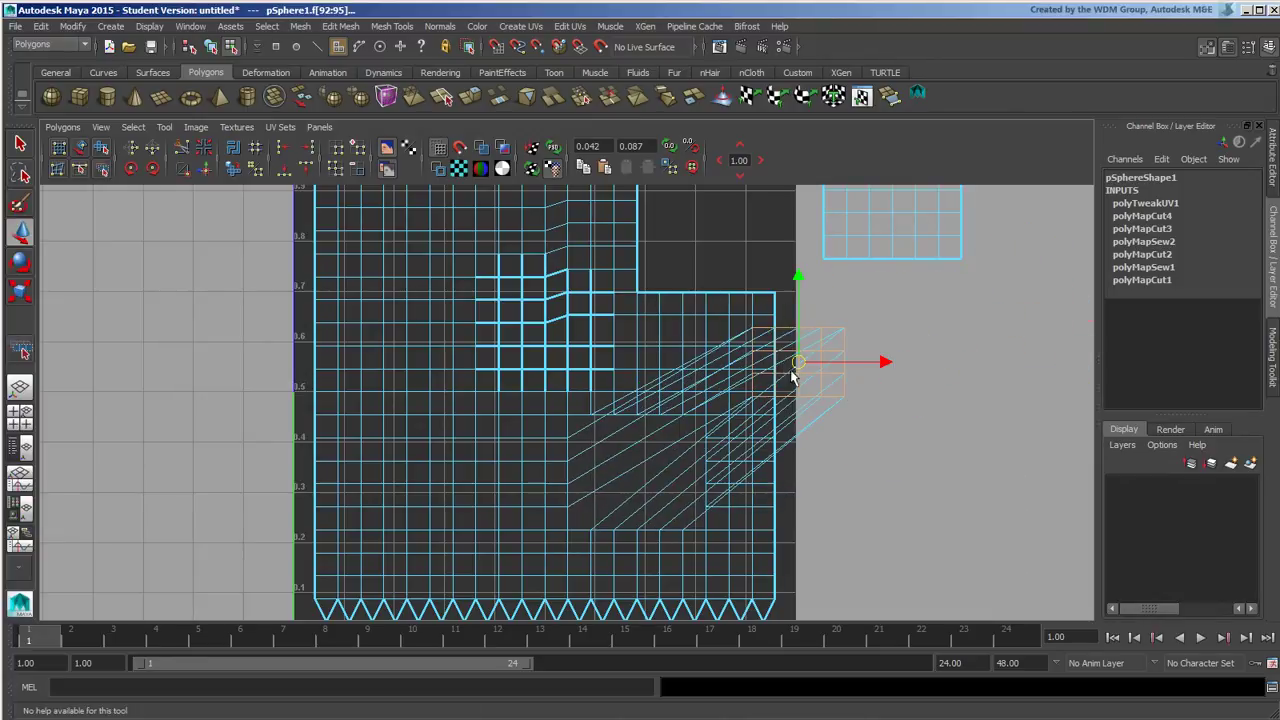
key("ctrl+z")
Step: Inspect the thick borders around the sphere's UV shells and return the sphere to object mode
middle_click_drag(819, 468, 783, 452, "alt")
right_click_drag(885, 414, 531, 390, "alt")
middle_click_drag(706, 371, 697, 428, "alt")
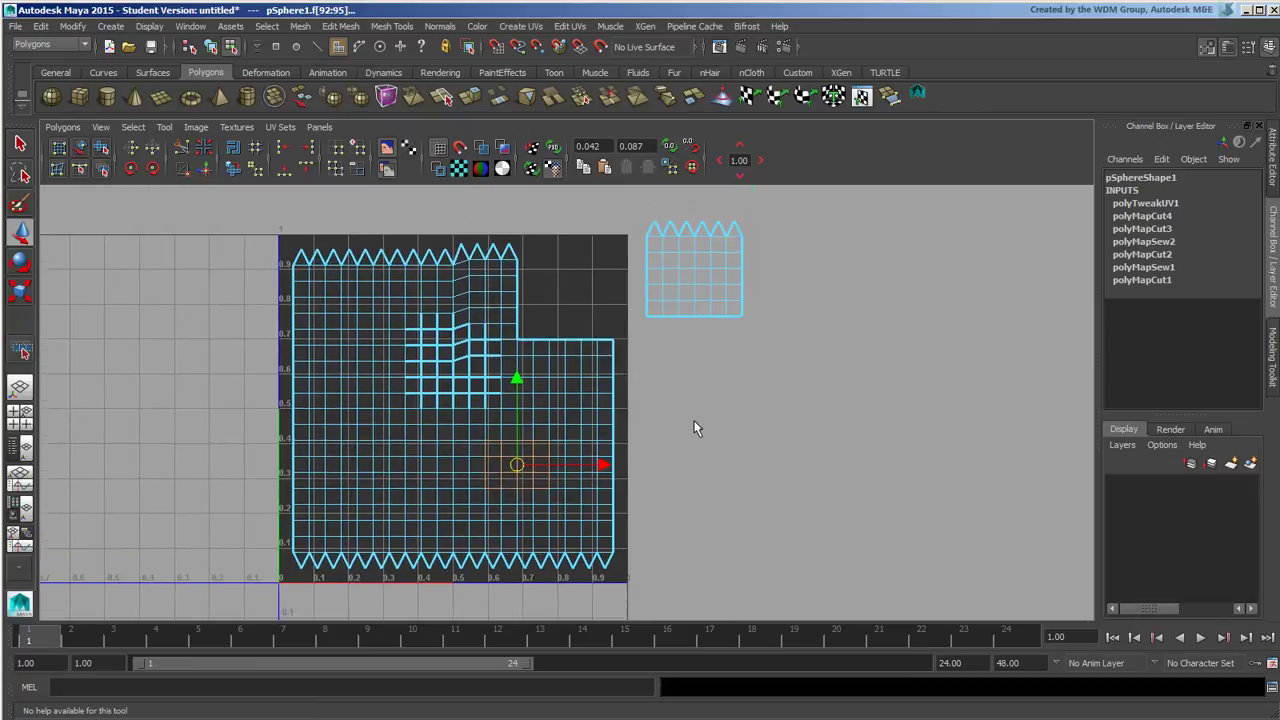
middle_click_drag(632, 367, 591, 409, "alt")
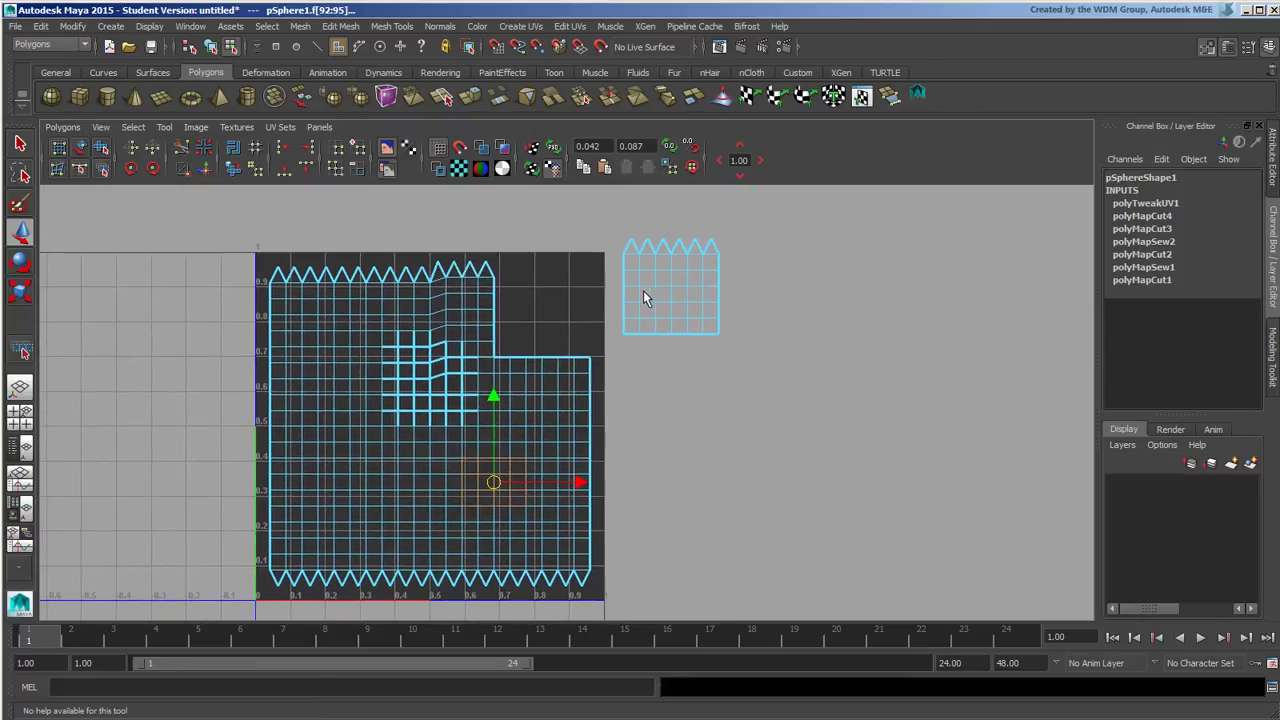
middle_click_drag(527, 343, 507, 347, "alt")
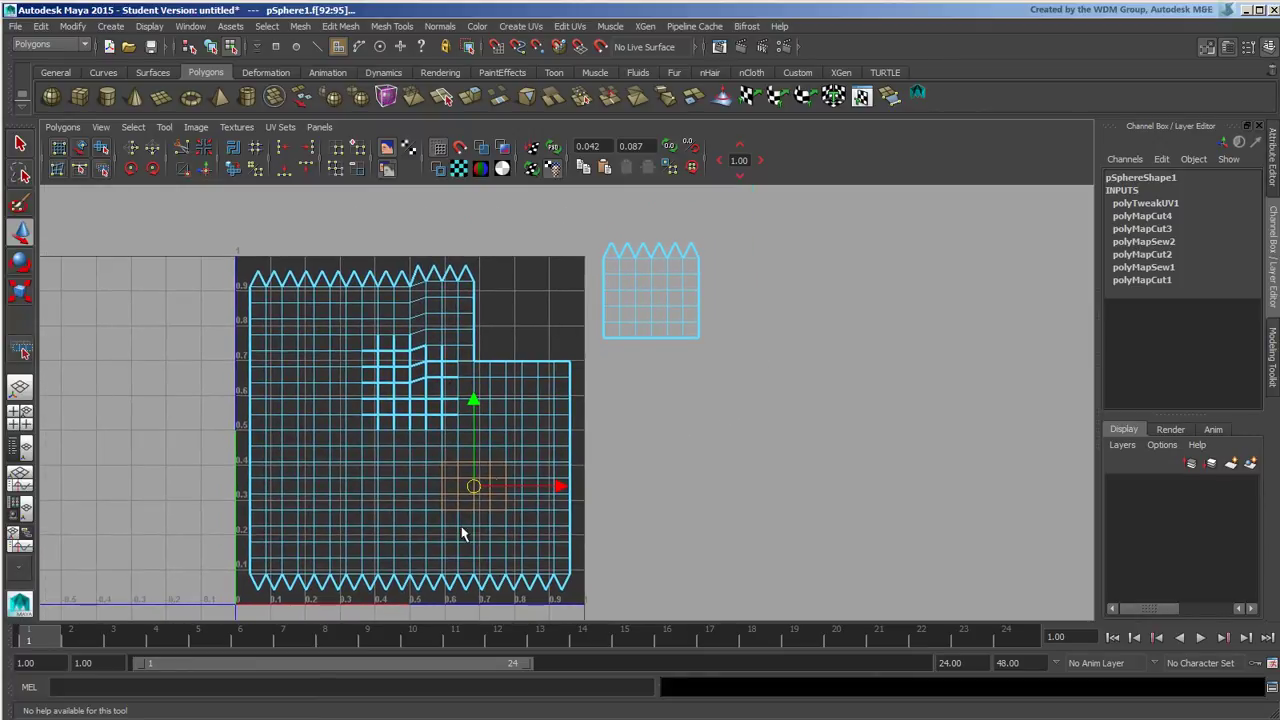
middle_click_drag(615, 425, 631, 414, "alt")
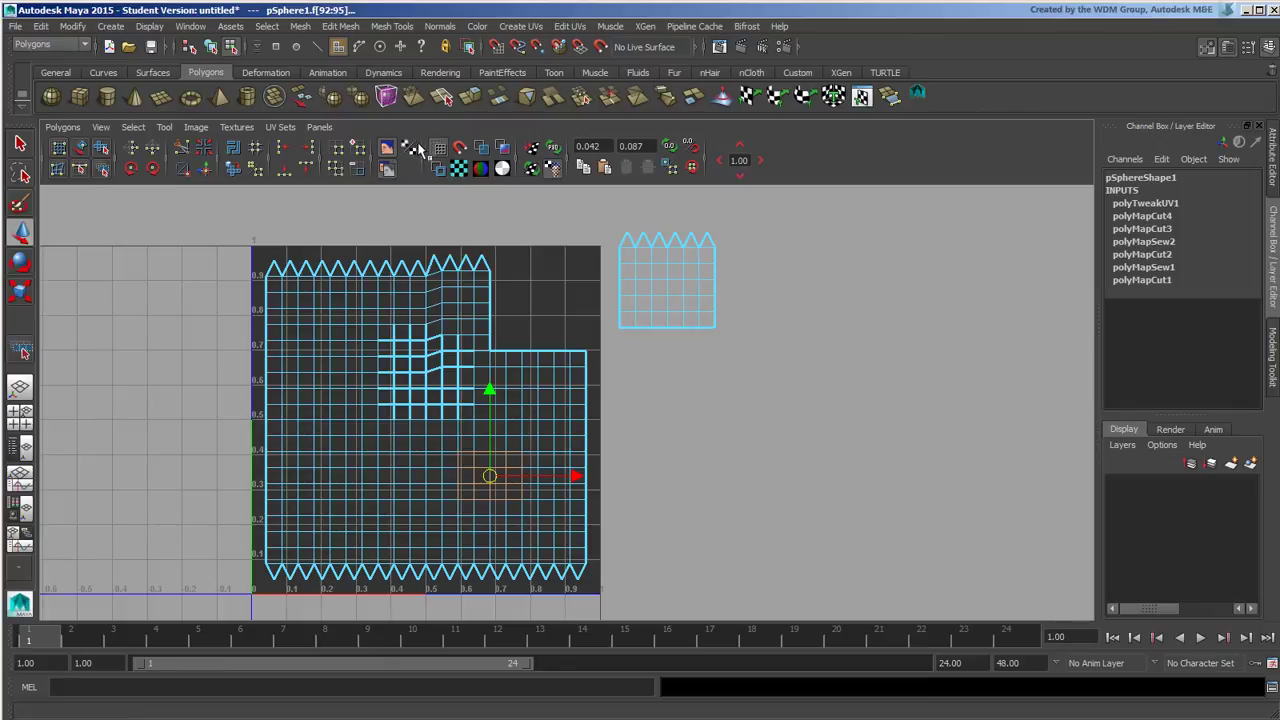
left_click(210, 46)
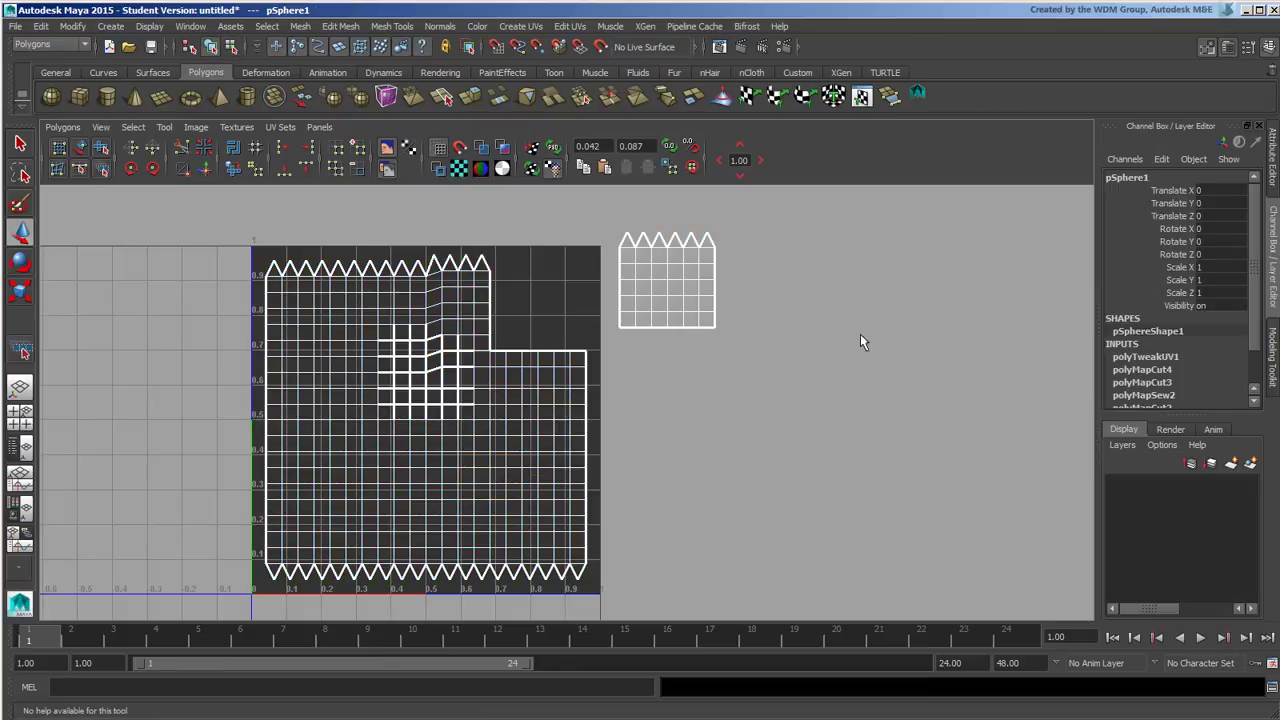
Step: Restore the perspective view beside the UV editor and show the sphere with its 1024 X 512 texture
key("space")
left_click_drag(931, 354, 806, 457, "alt")
key("6")
middle_click_drag(574, 445, 562, 404, "alt")
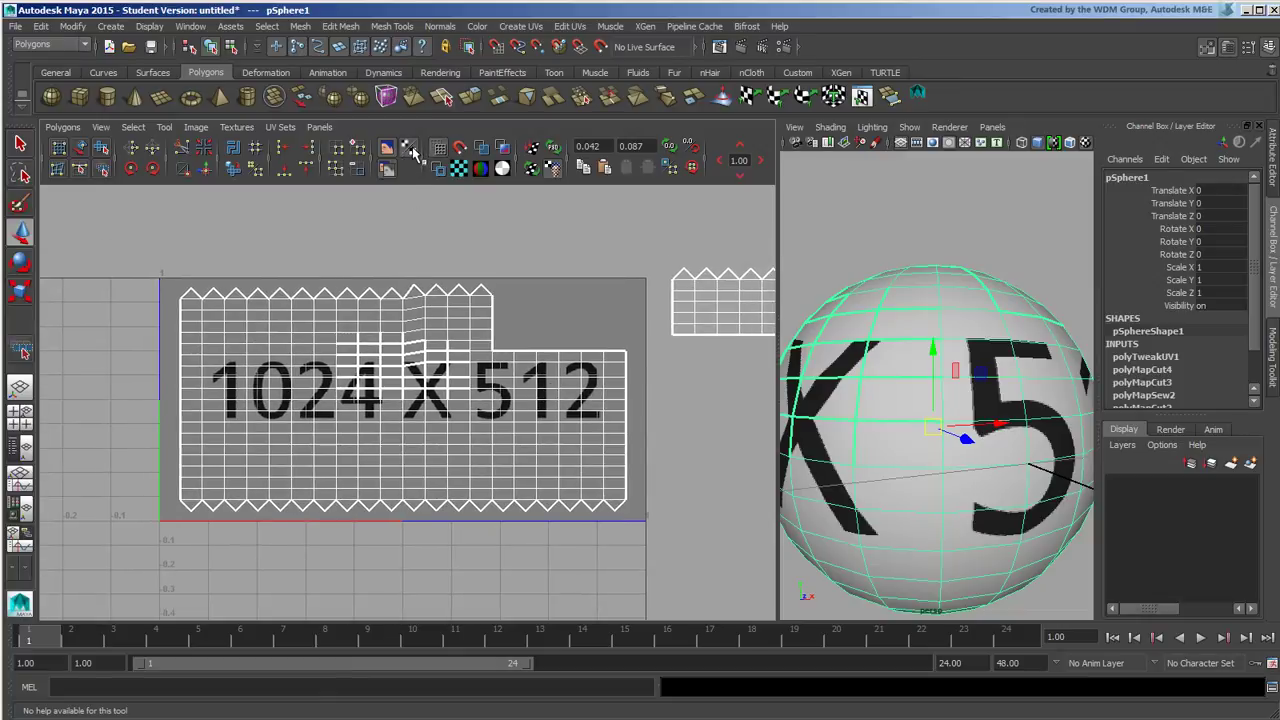
Step: Toggle image filtering repeatedly to compare filtered and unfiltered pixels along the edge of the 5 in the 1024 X 512 texture
middle_click_drag(500, 370, 417, 319, "alt")
right_click_drag(430, 325, 702, 340, "alt")
middle_click_drag(511, 215, 469, 510, "alt")
right_click_drag(329, 354, 681, 351, "alt")
middle_click_drag(462, 278, 460, 324, "alt")
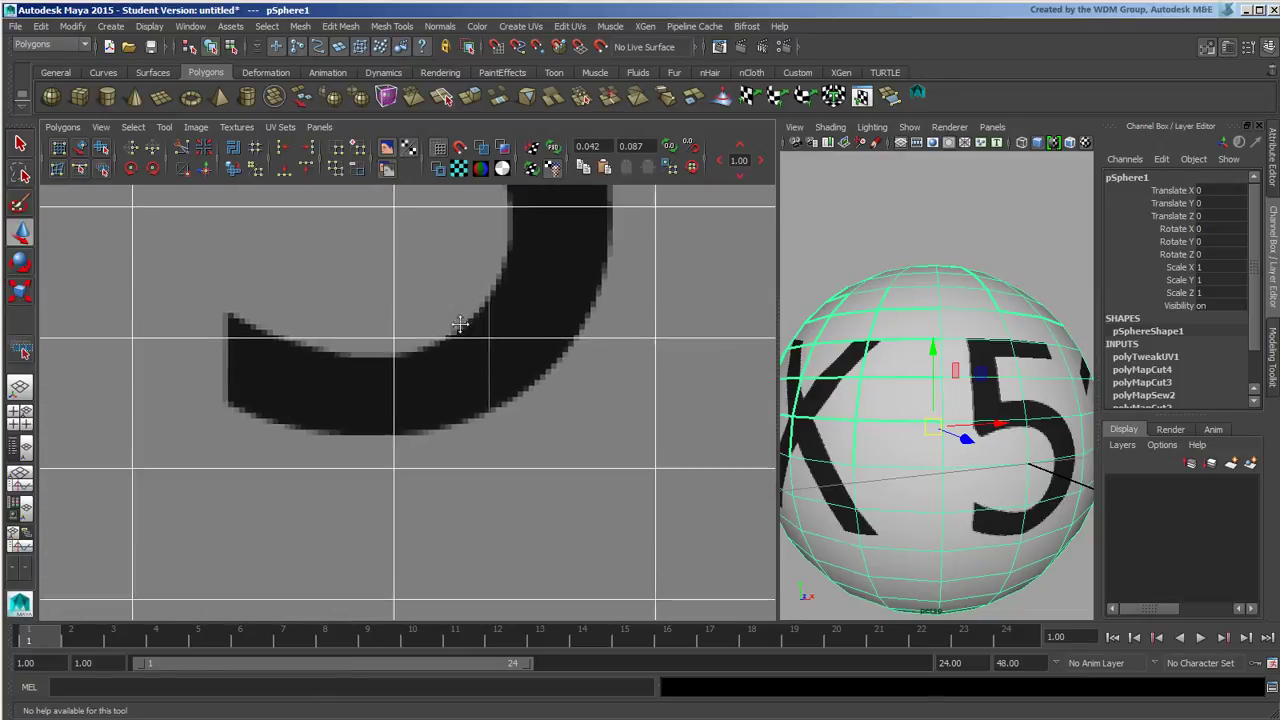
left_click(409, 148)
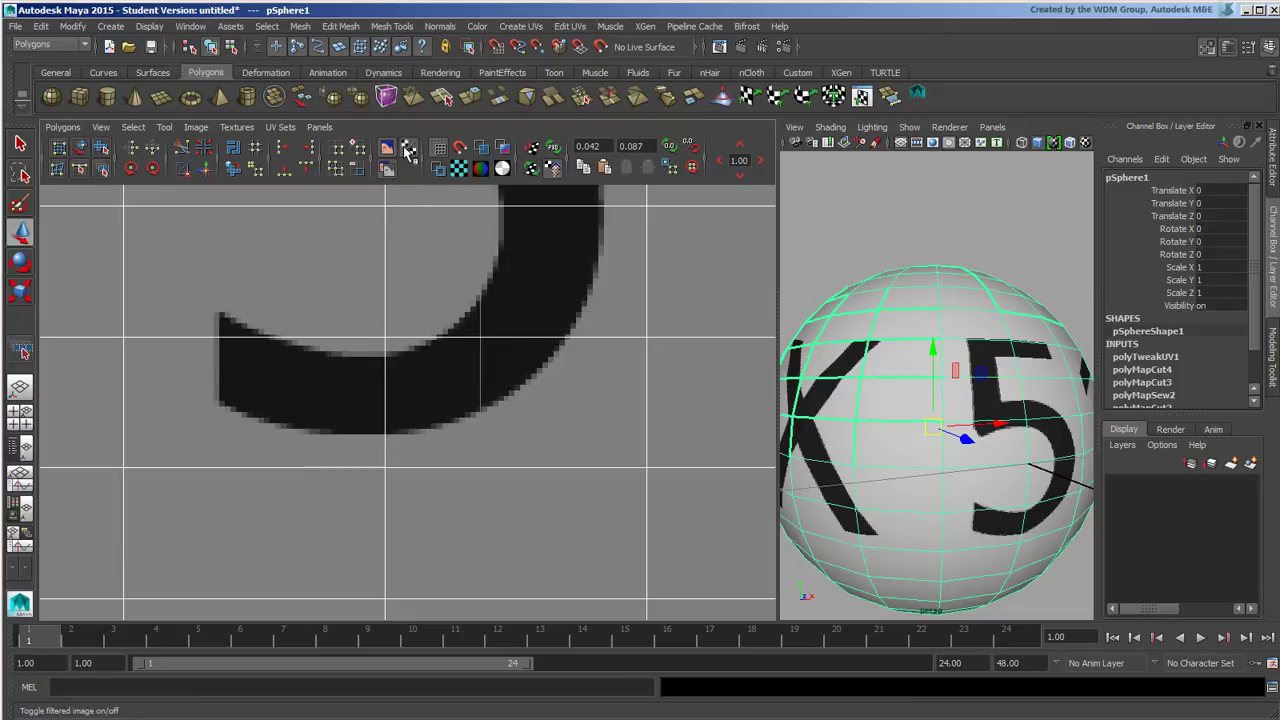
left_click(407, 146)
left_click(411, 147)
left_click(412, 150)
left_click(411, 149)
left_click(410, 148)
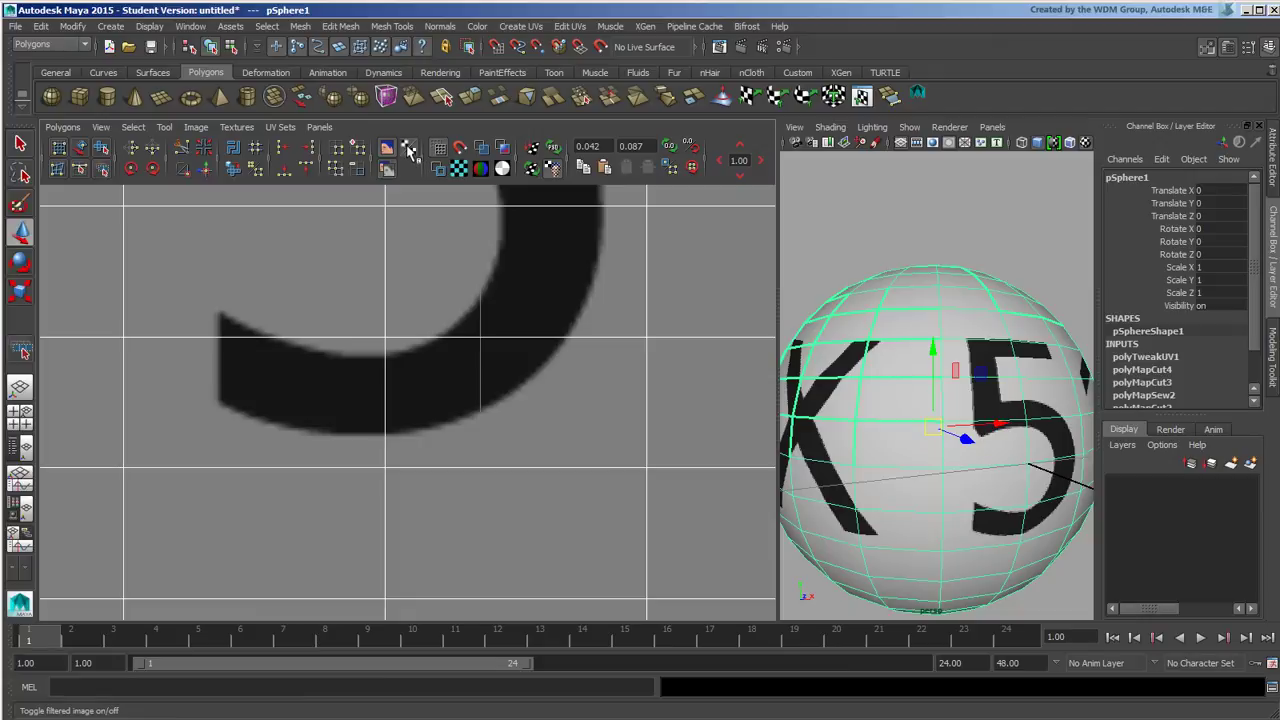
left_click(410, 148)
left_click(410, 149)
left_click(410, 150)
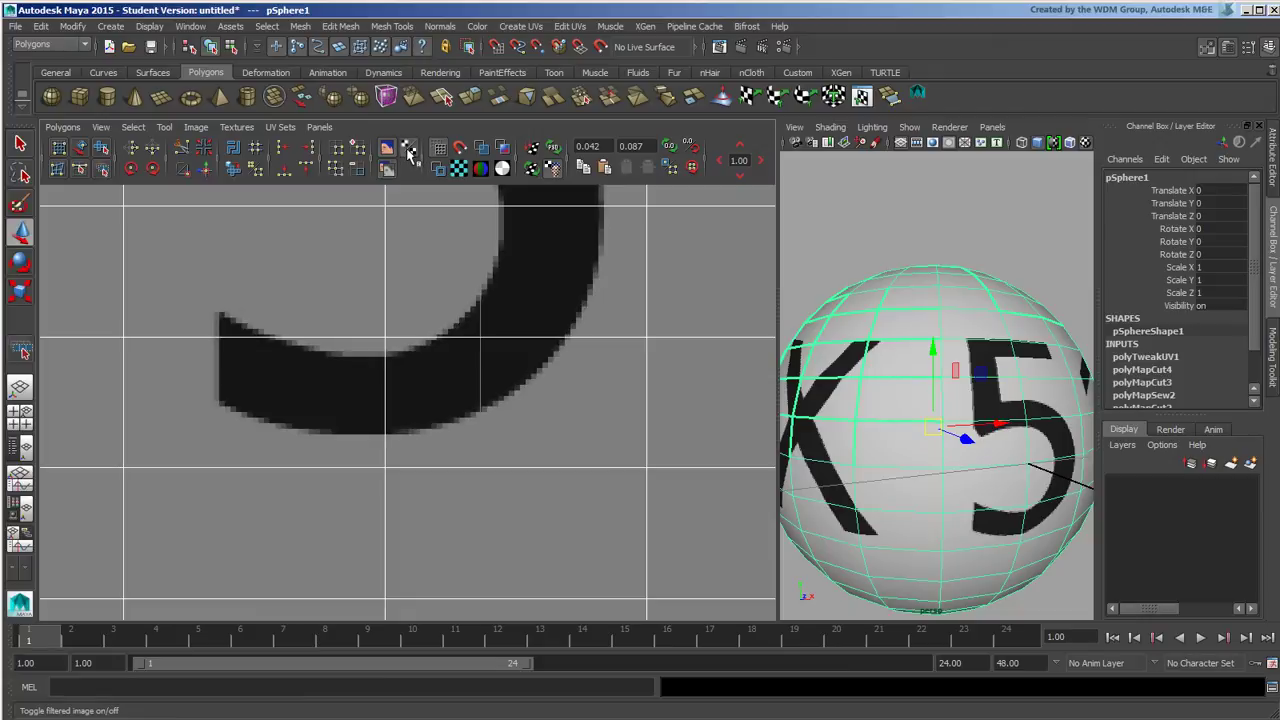
left_click(410, 150)
left_click(410, 150)
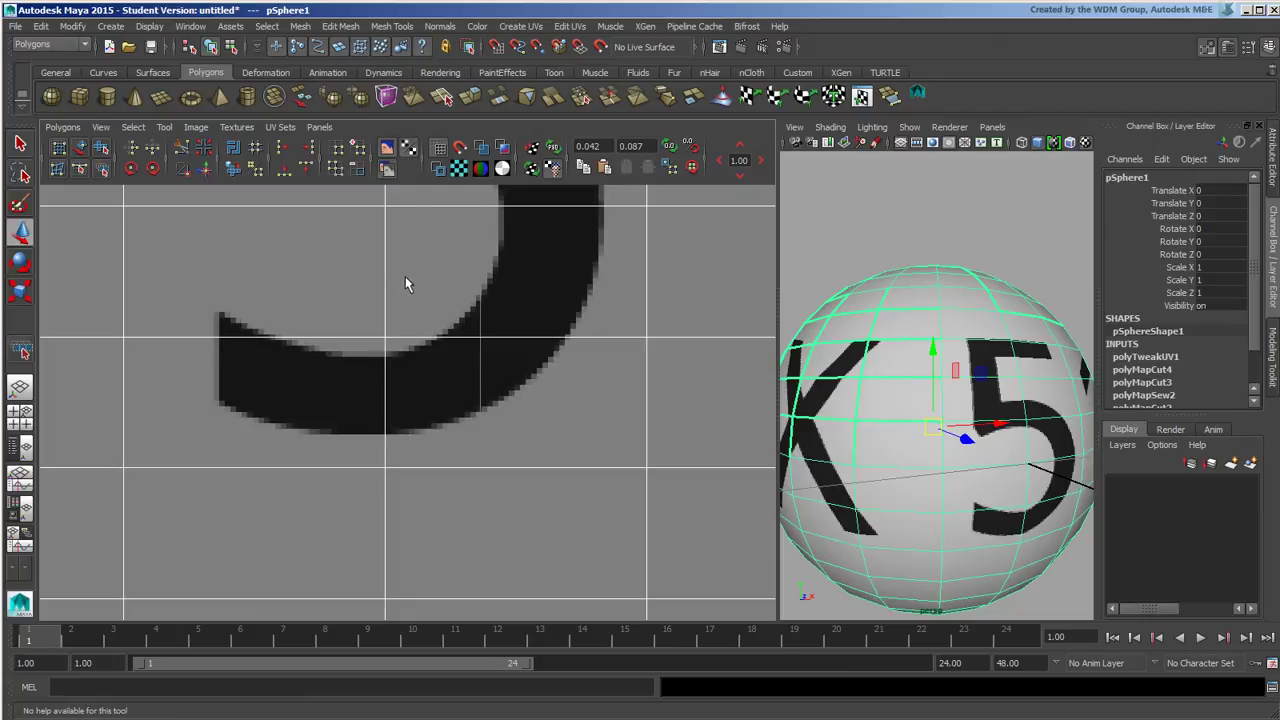
Step: Toggle the texture image display and the dimmed image display off and on in the UV editor
left_click(387, 147)
left_click(387, 145)
left_click(388, 167)
left_click(388, 148)
left_click(388, 148)
left_click(388, 168)
left_click(388, 168)
left_click(388, 168)
Step: Turn on the Isolate Select view set for the sphere's UV layout
scroll(458, 323, "down", 10)
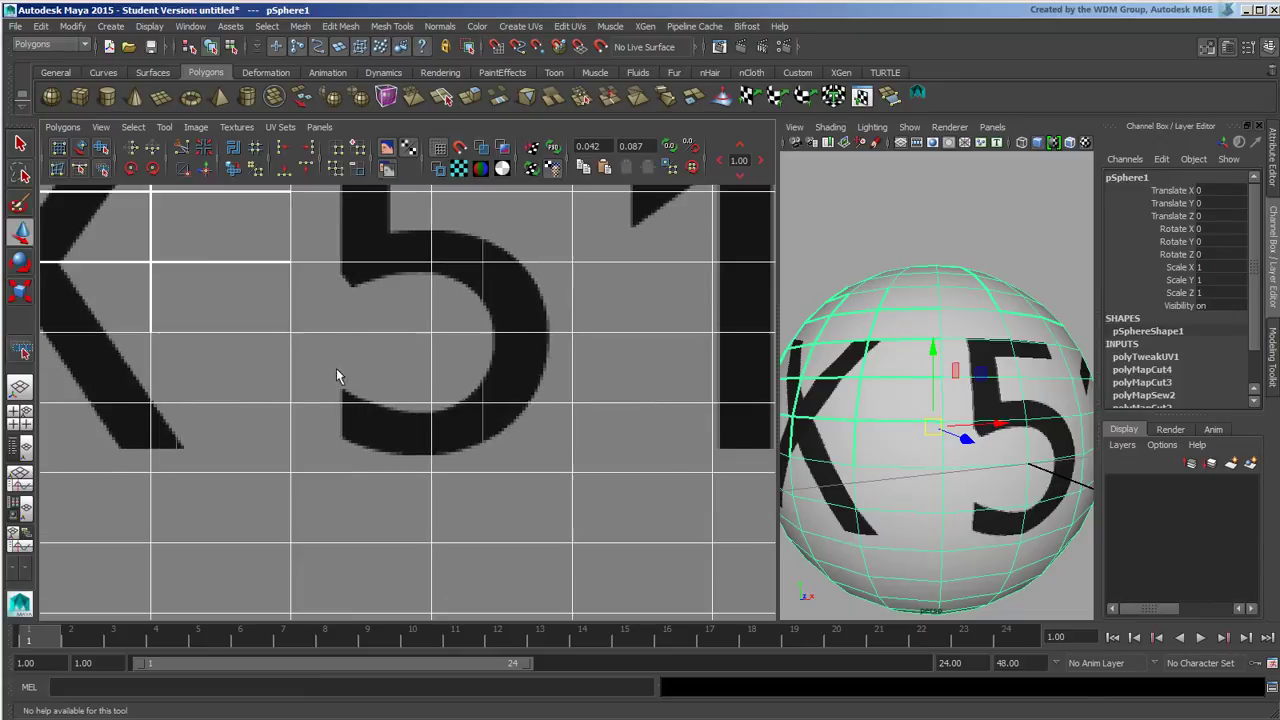
scroll(244, 362, "down", 3)
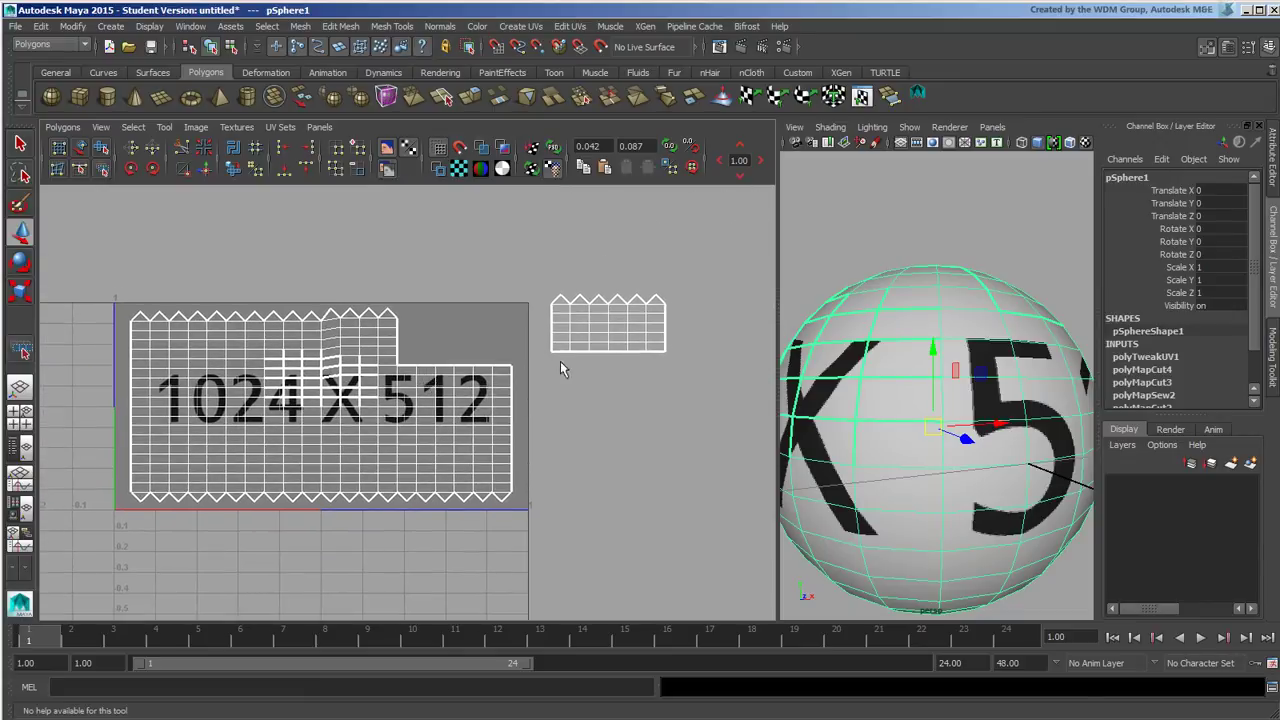
mouse_move(392, 249)
middle_mouse_down("alt")
mouse_move(409, 252)
mouse_move(407, 241)
middle_mouse_up("alt")
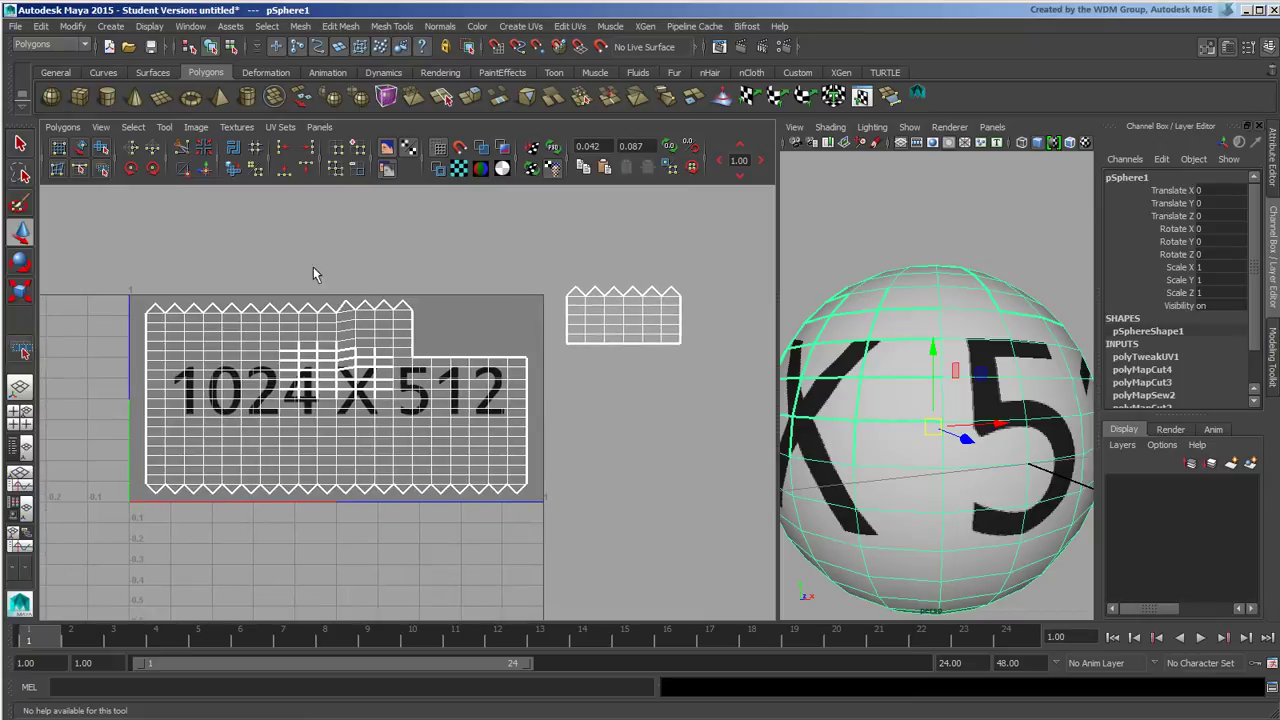
right_click_drag(314, 268, 358, 260, "alt")
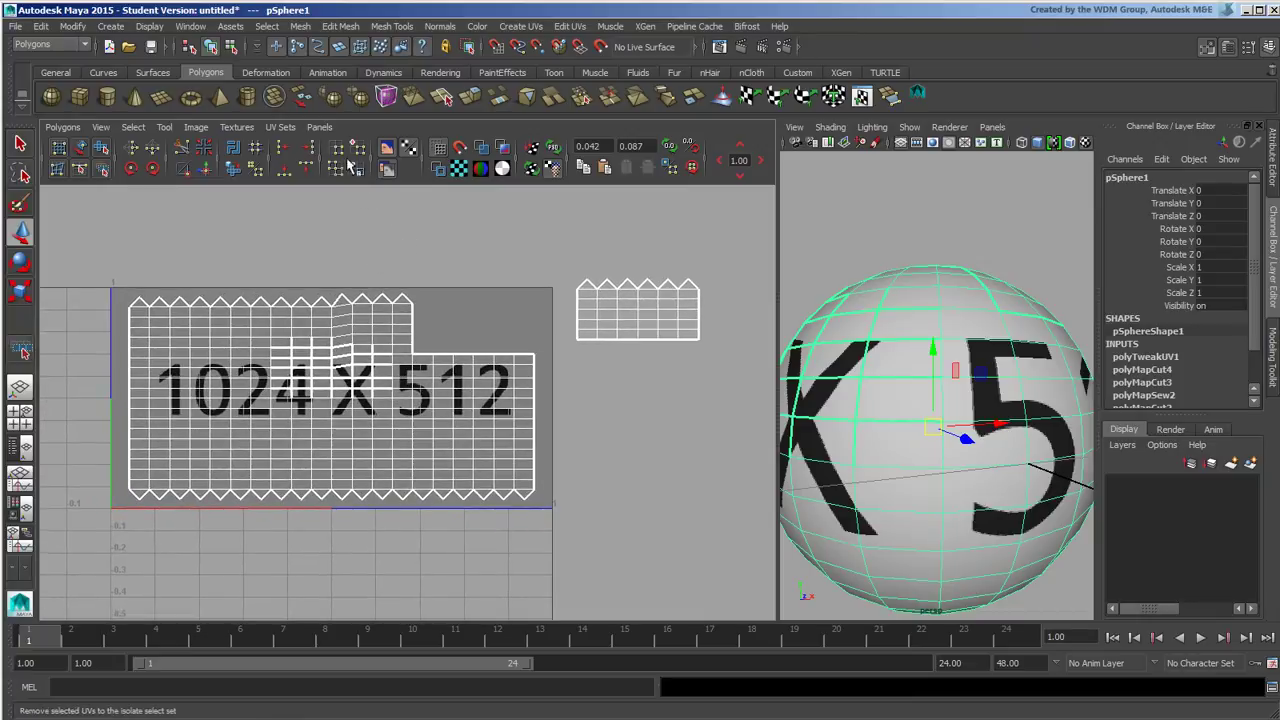
left_click(101, 127)
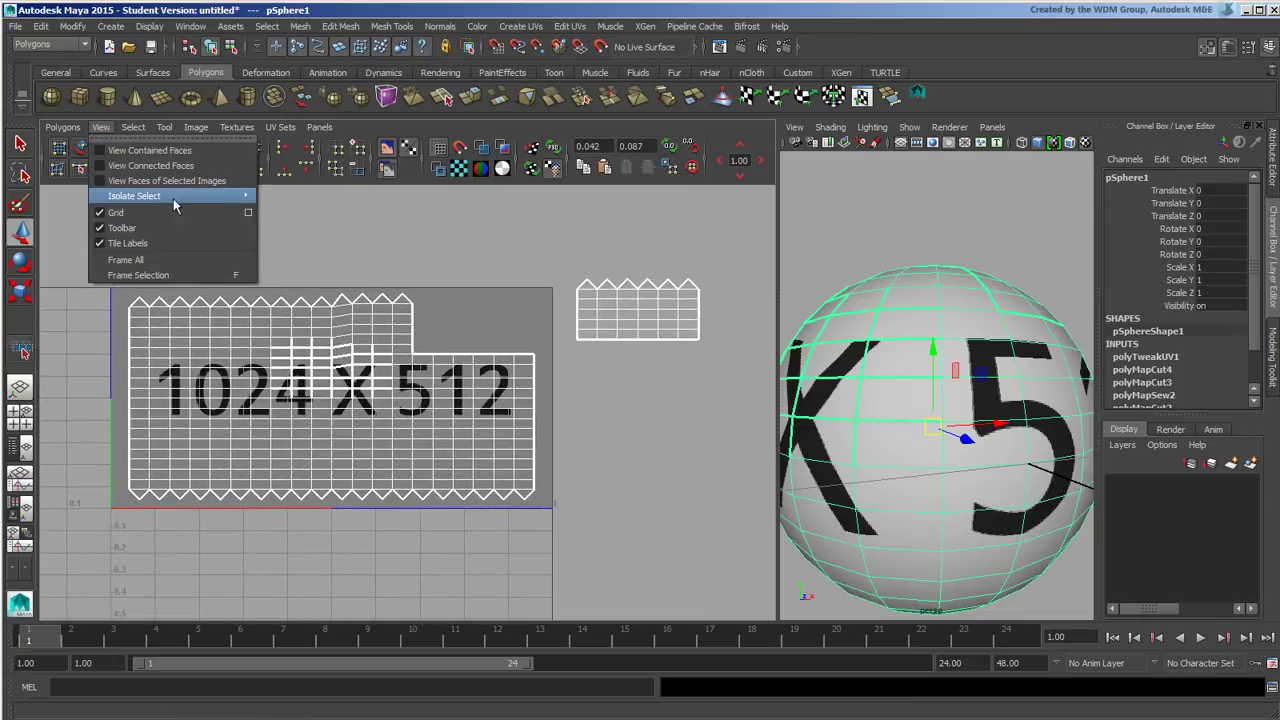
mouse_move(180, 198)
left_click(312, 207)
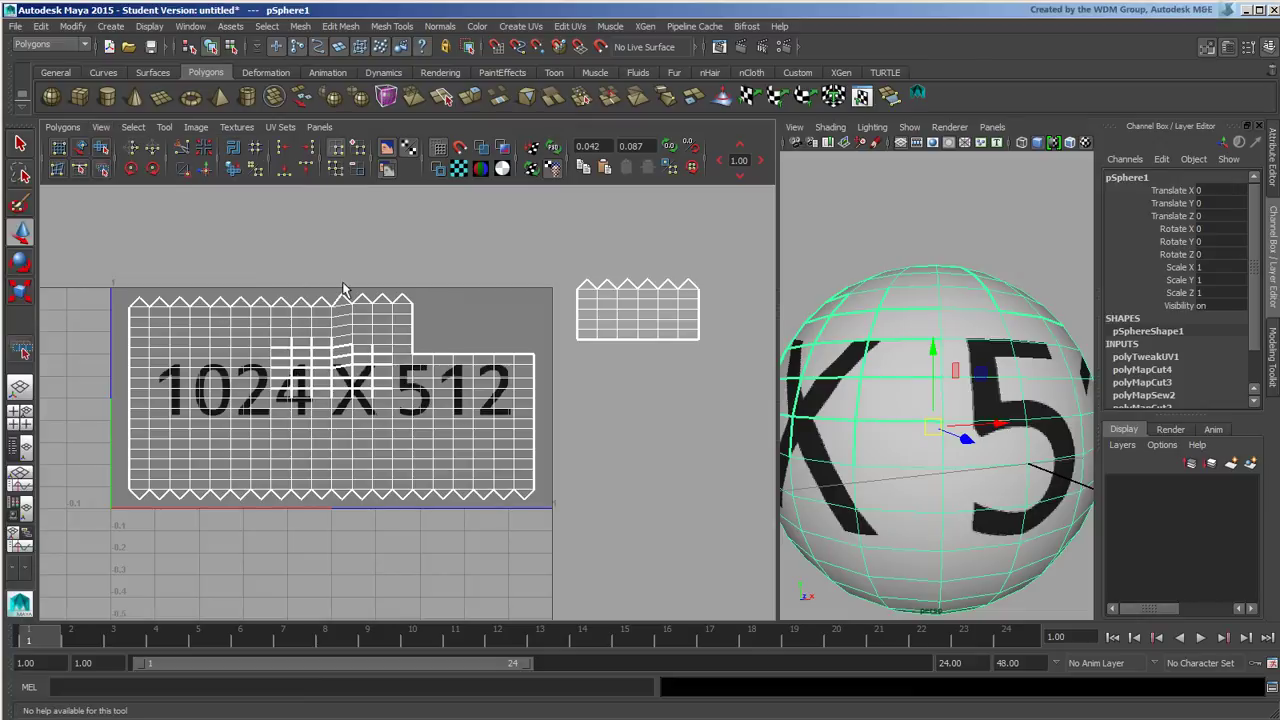
Step: Switch the sphere to face selection and select the faces from about U 0.15 to 0.45 above V 0.6
middle_click_drag(382, 320, 413, 280, "alt")
right_click_drag(348, 294, 350, 333)
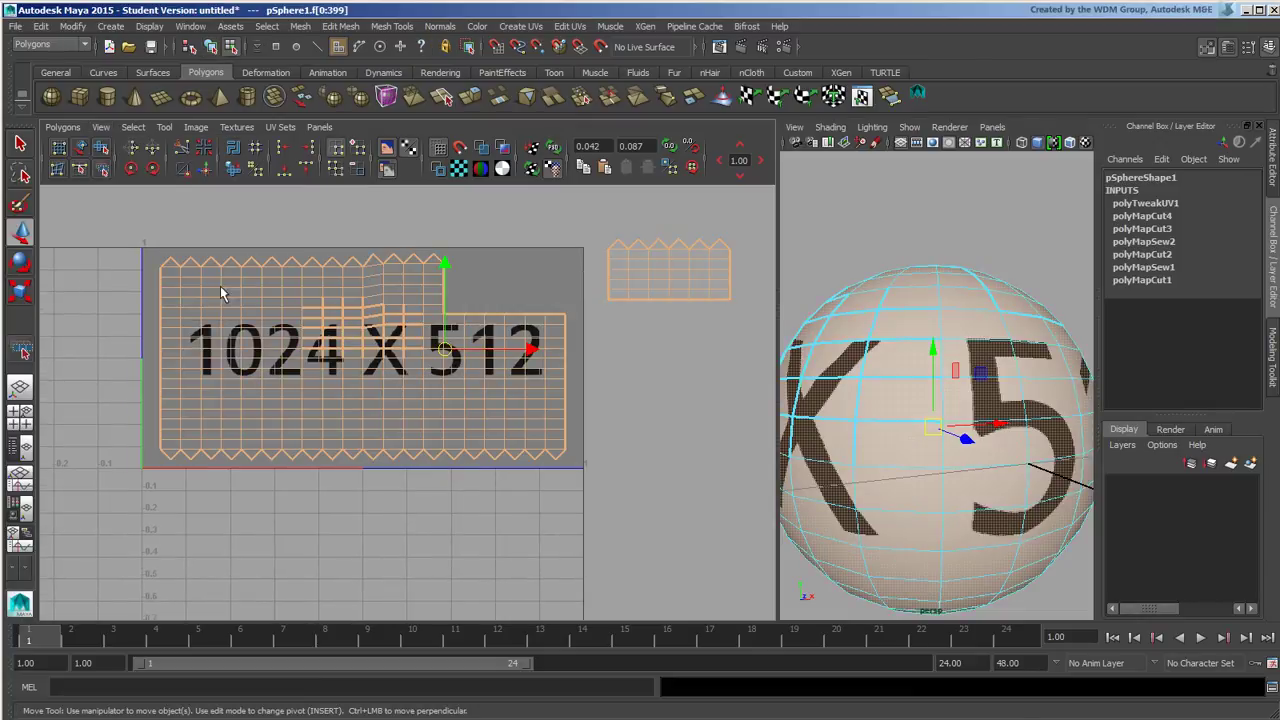
key("w")
left_click_drag(200, 255, 336, 349)
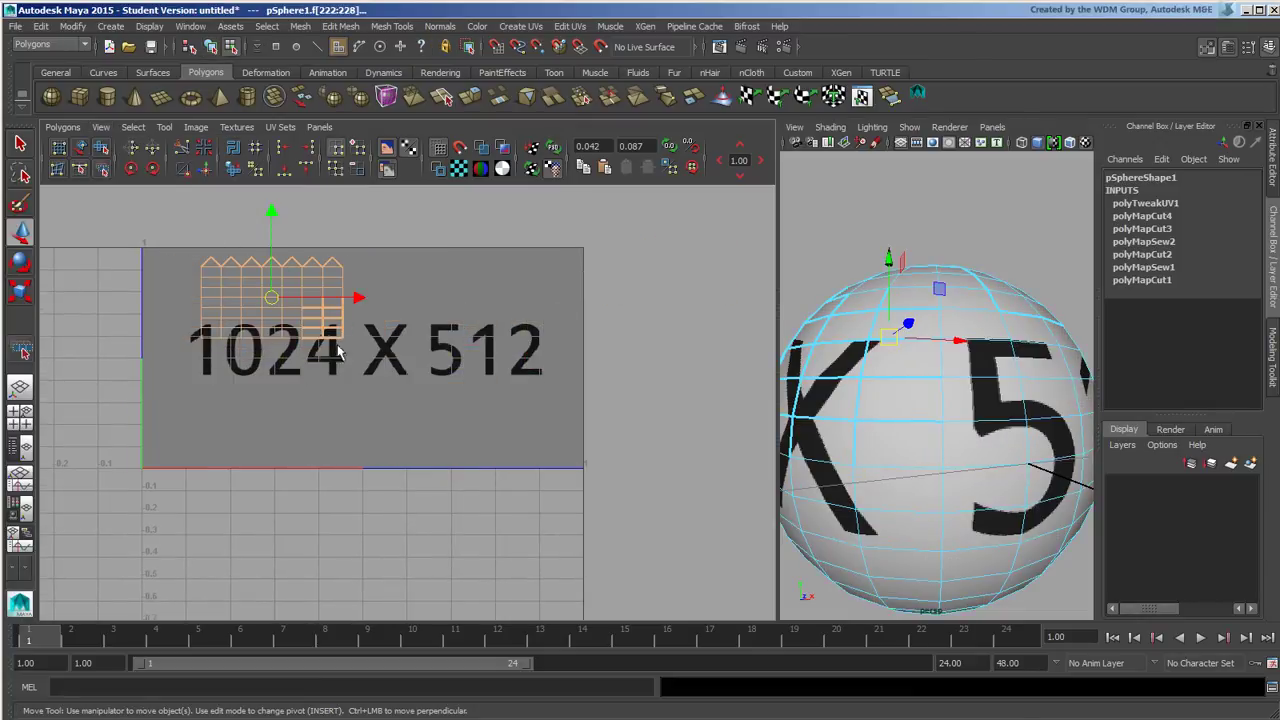
Step: Switch the sphere to UV selection and add the UVs from about U 0.4 to 0.7 above V 0.6 to the isolate select set
middle_click_drag(352, 344, 394, 365, "alt")
right_click_drag(394, 365, 452, 364, "alt")
middle_click_drag(428, 343, 458, 362, "alt")
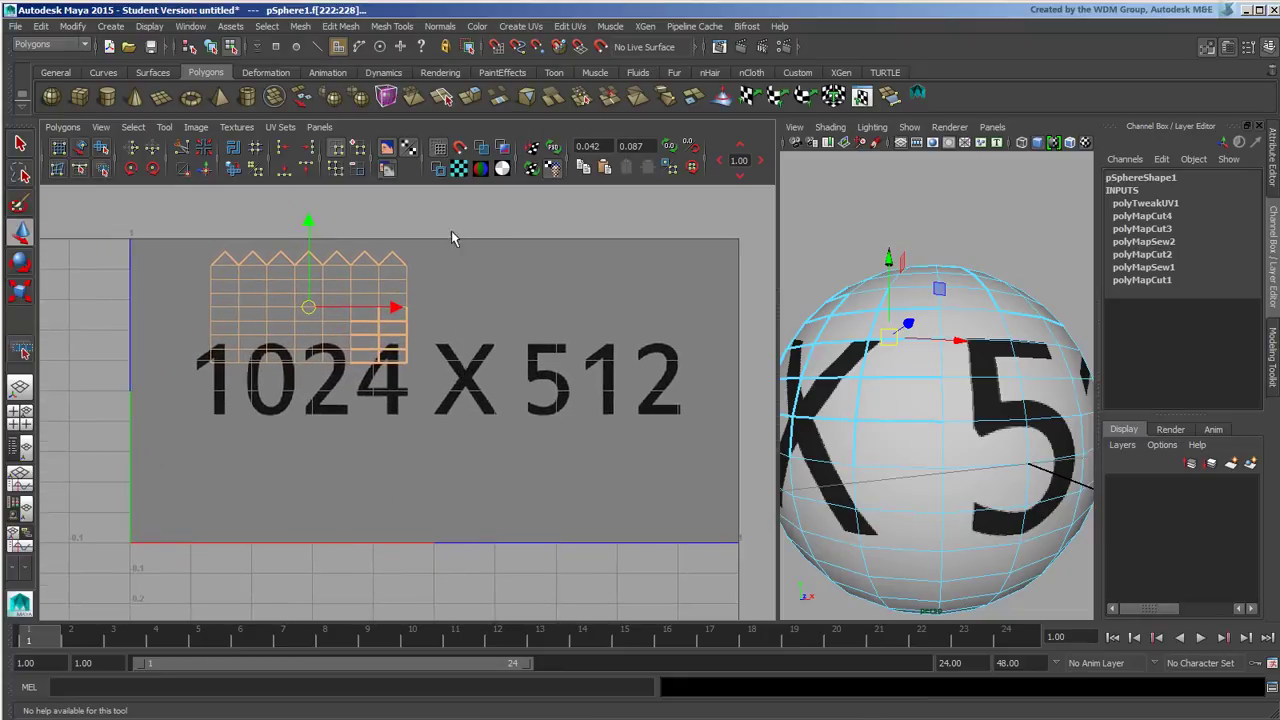
left_click(429, 217)
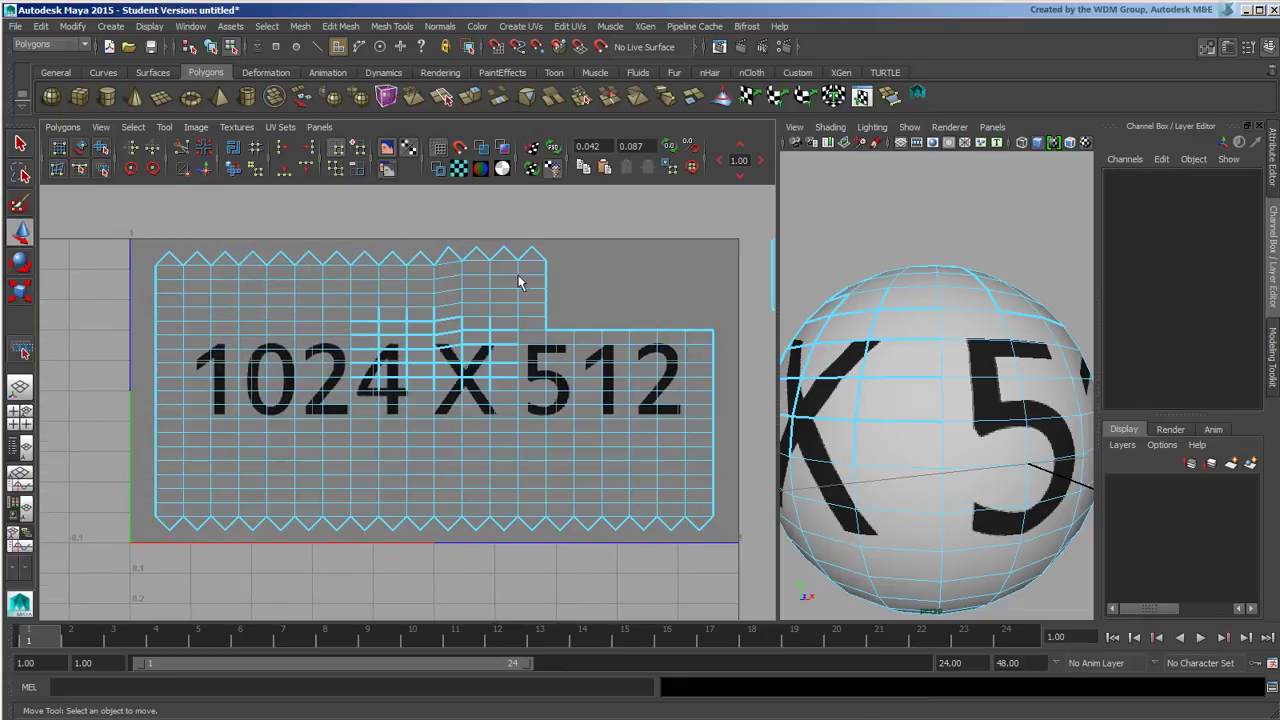
right_click_drag(518, 276, 556, 277)
left_click_drag(374, 234, 570, 368)
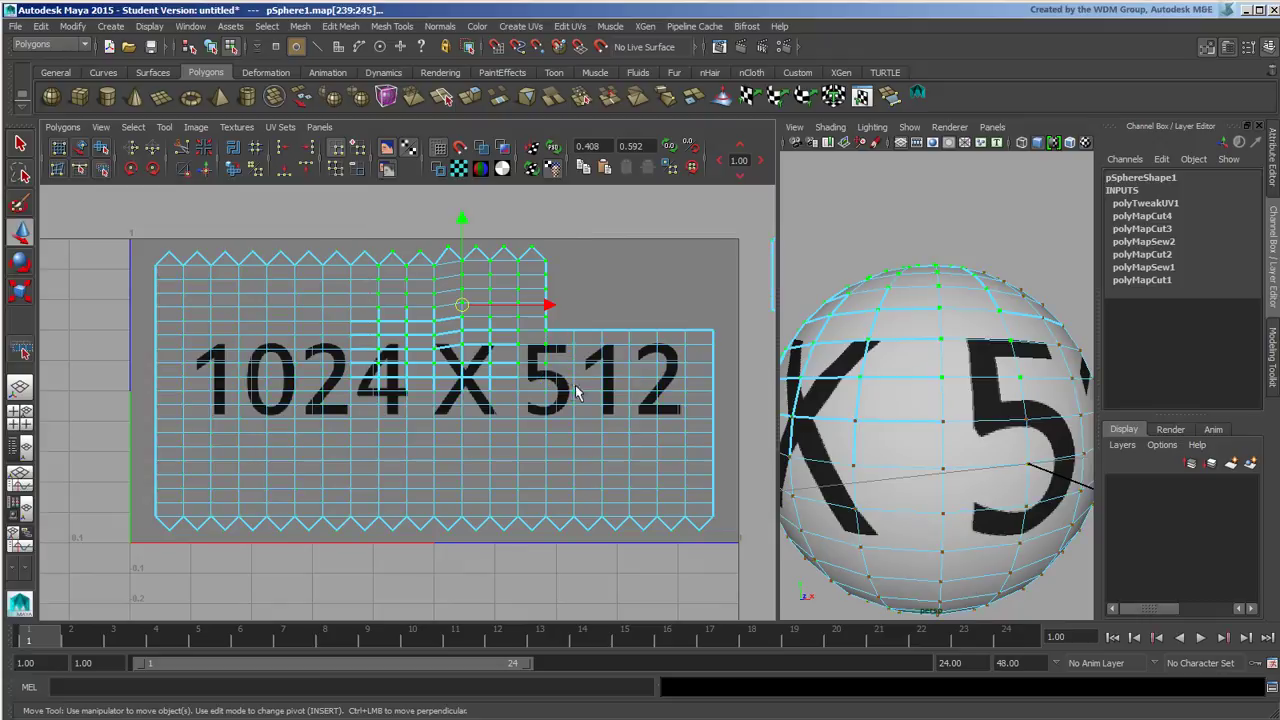
left_click(355, 153)
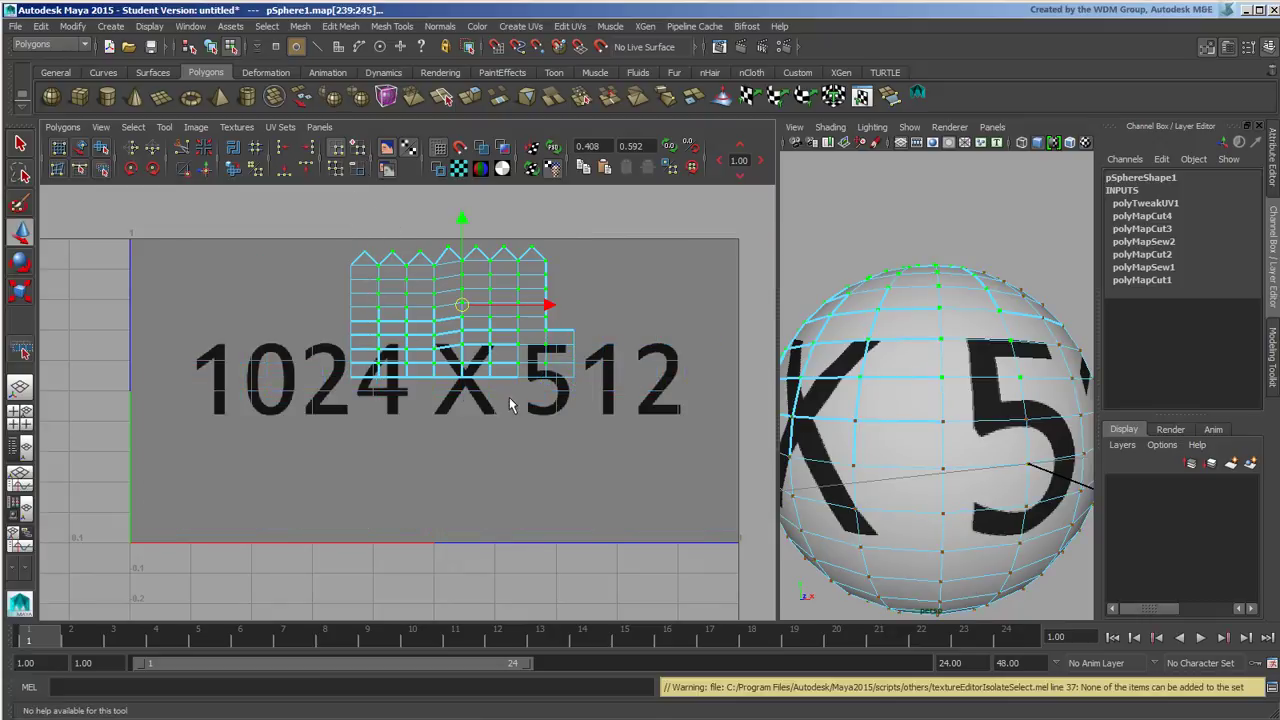
Step: Select the isolated UVs beyond about U 0.64 and remove them from the isolate select set
left_click_drag(522, 242, 594, 325)
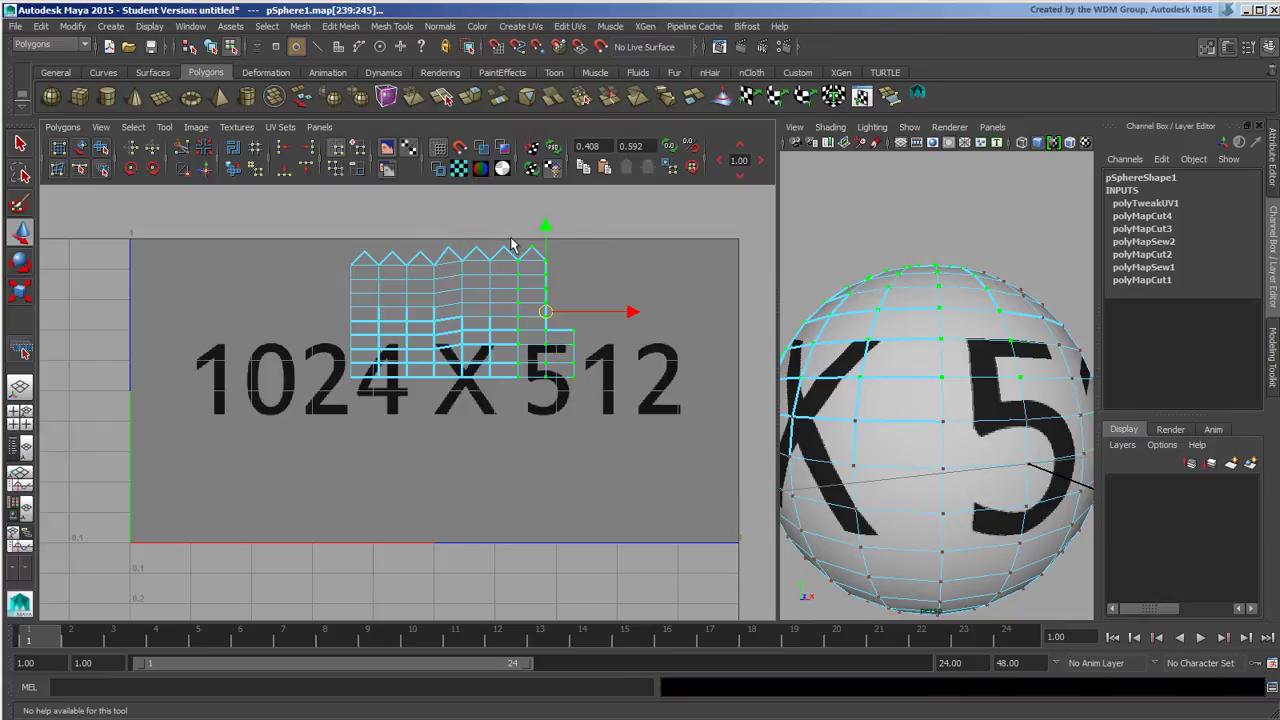
left_click(359, 169)
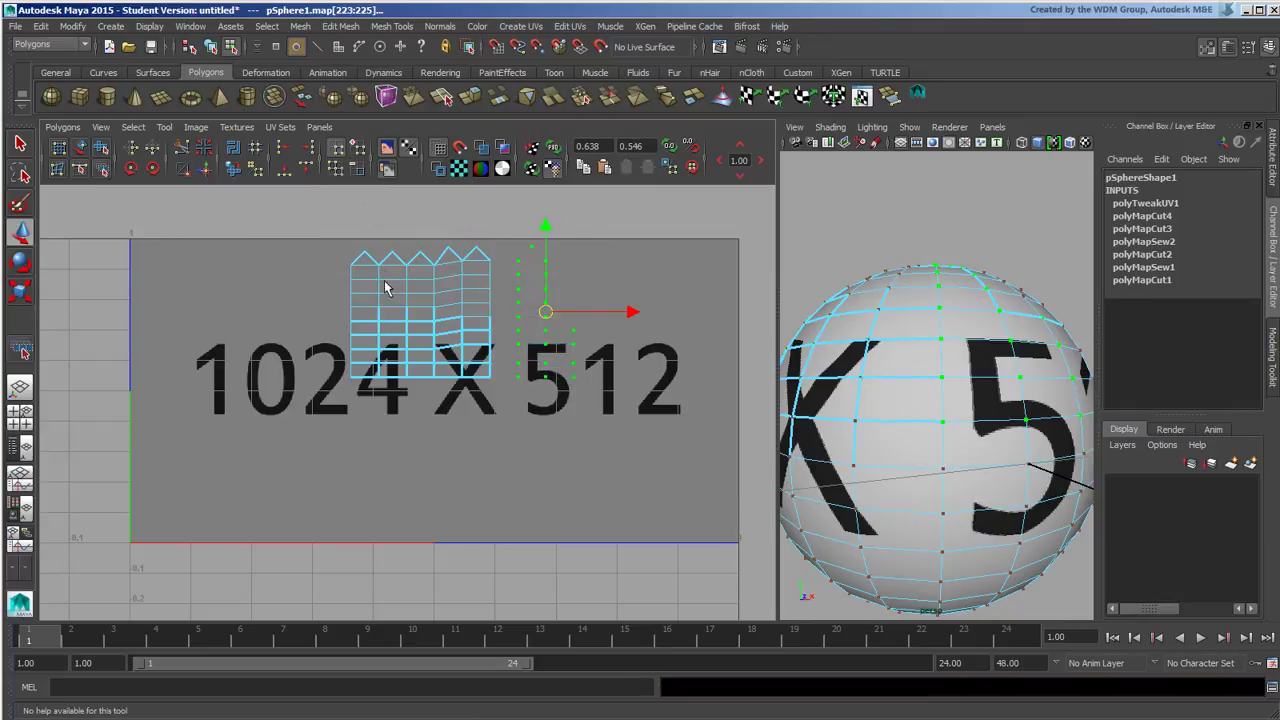
left_click(563, 343)
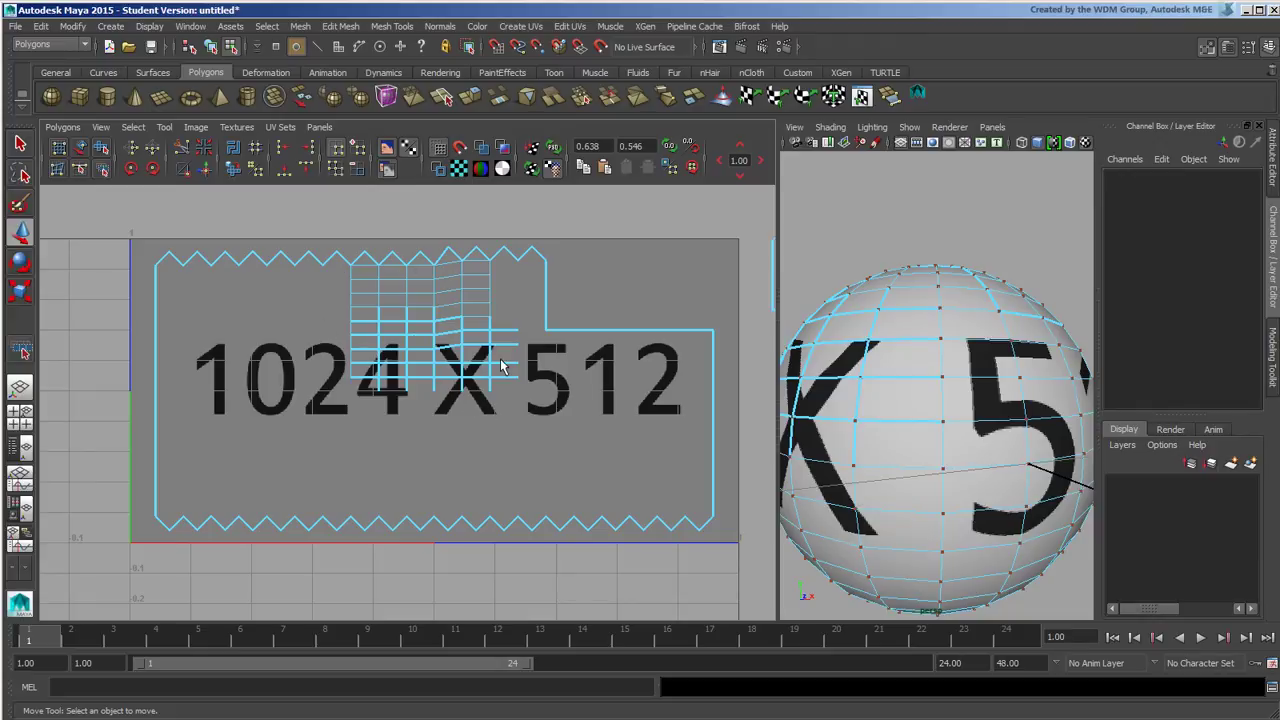
Step: Select the remaining isolated UVs, clear the isolate select set and bring back the sphere's full UV layout
left_click_drag(105, 233, 847, 658)
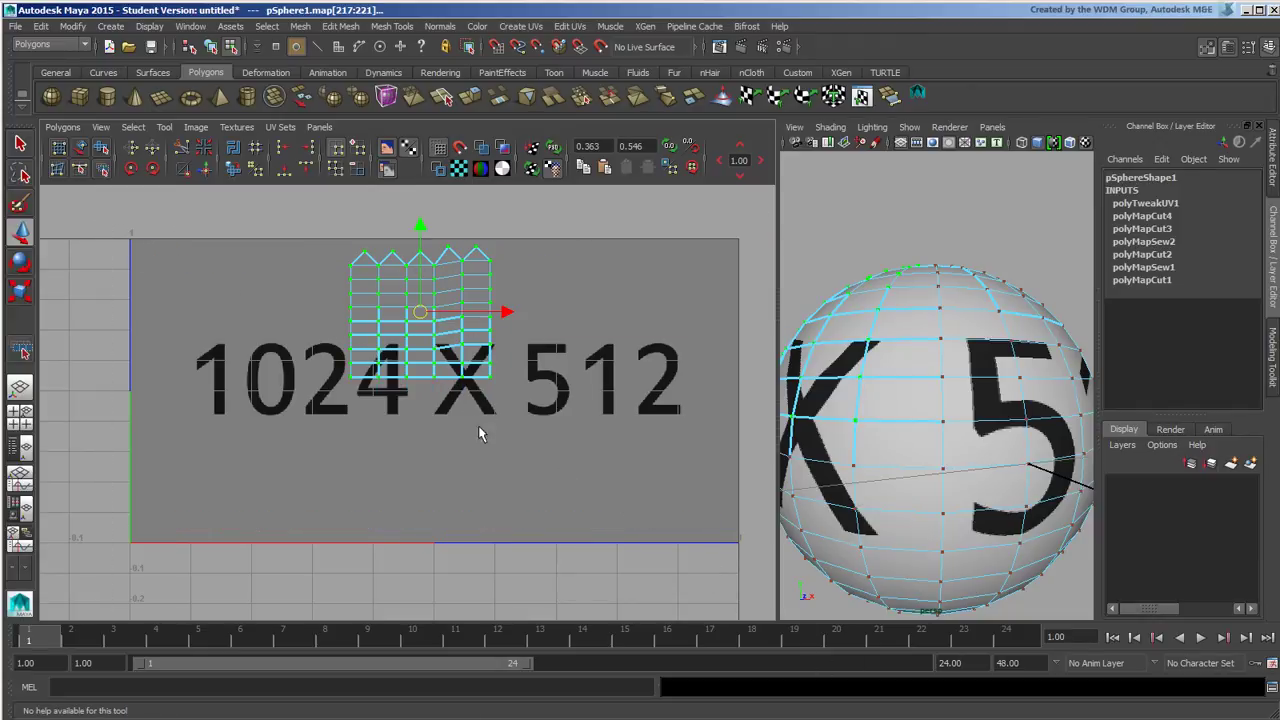
left_click(336, 171)
left_click(220, 230)
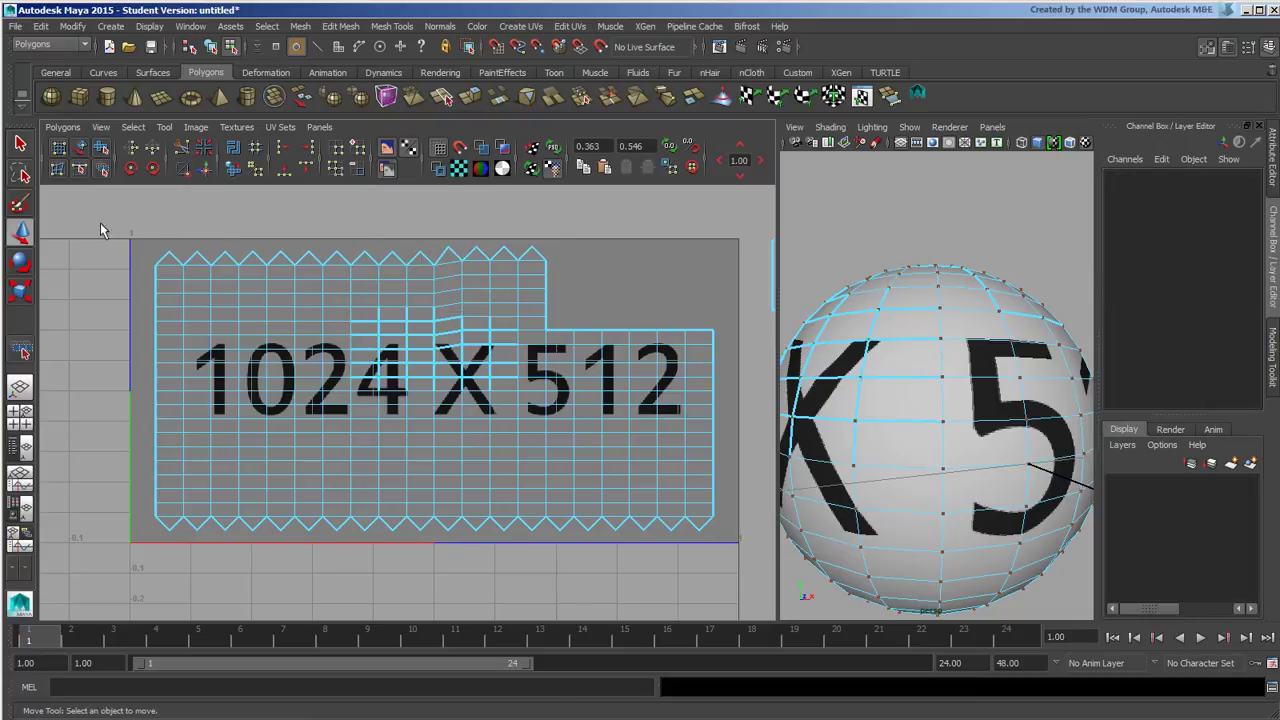
left_click_drag(103, 229, 749, 587)
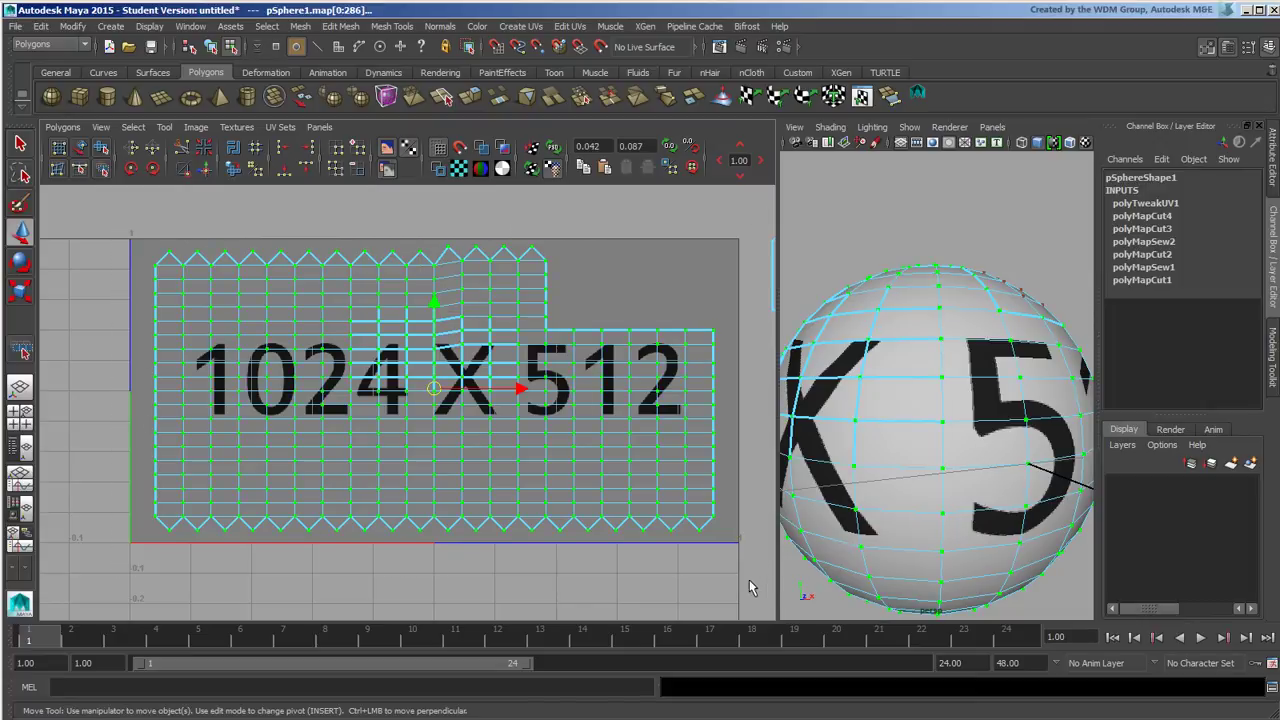
left_click(360, 200)
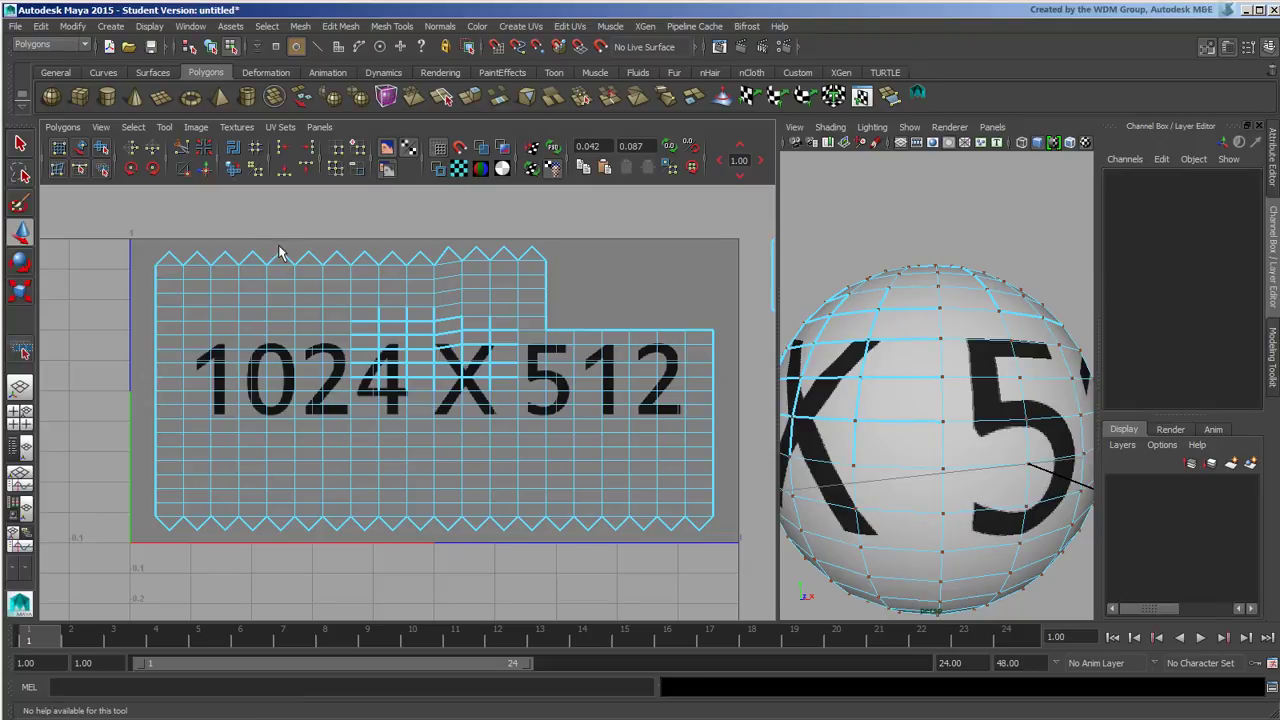
Step: Isolate the UVs from about U 0.15 to 0.5 above V 0.6, and remove all UVs from the isolate select set
left_click_drag(223, 226, 435, 367)
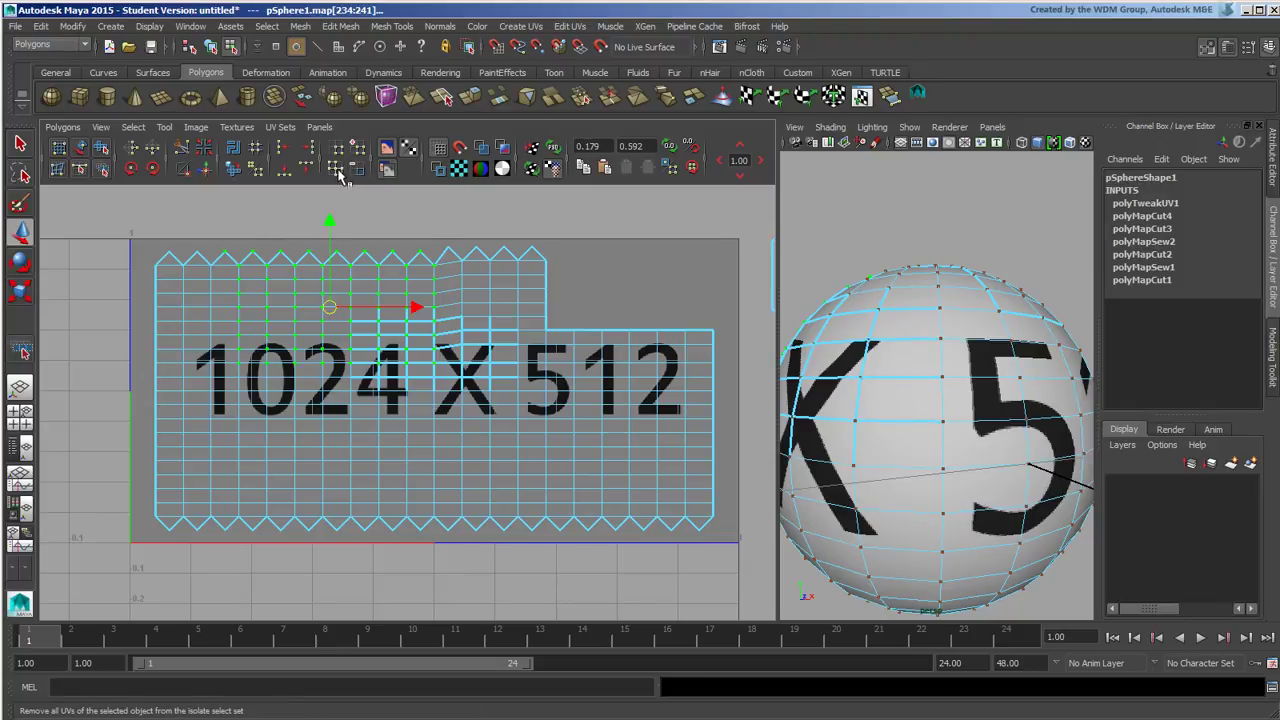
left_click(336, 148)
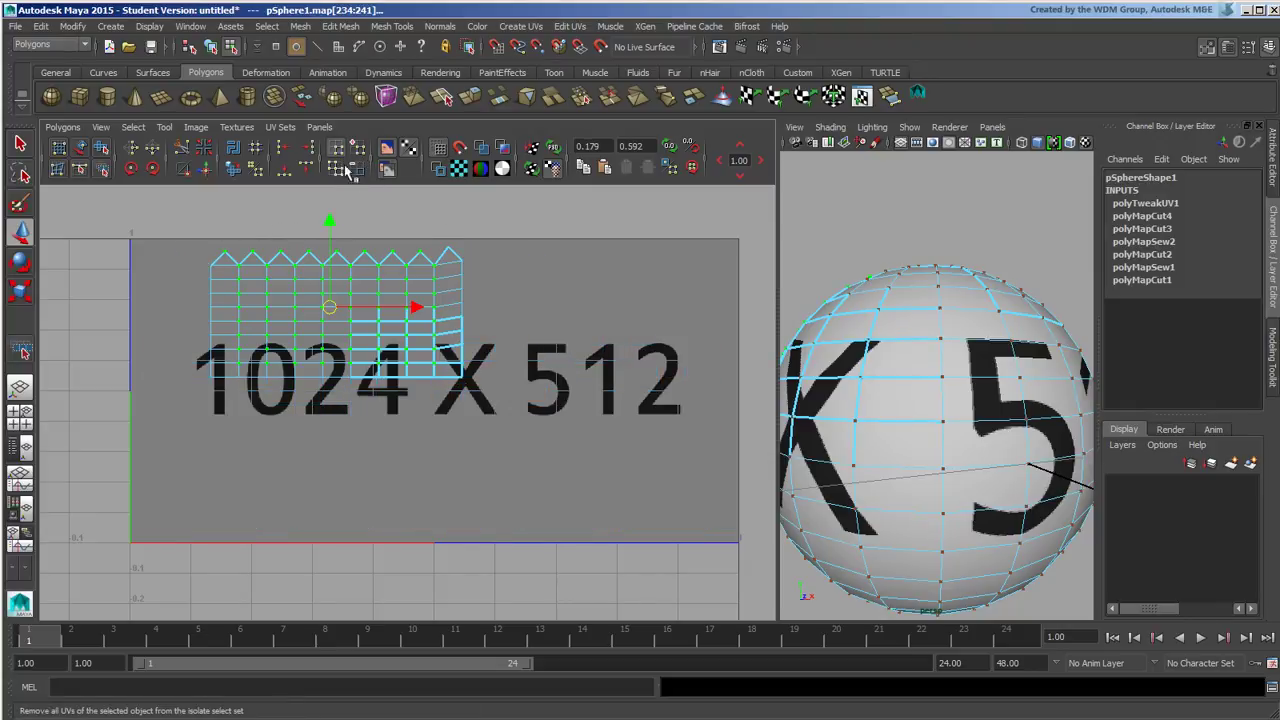
left_click(337, 171)
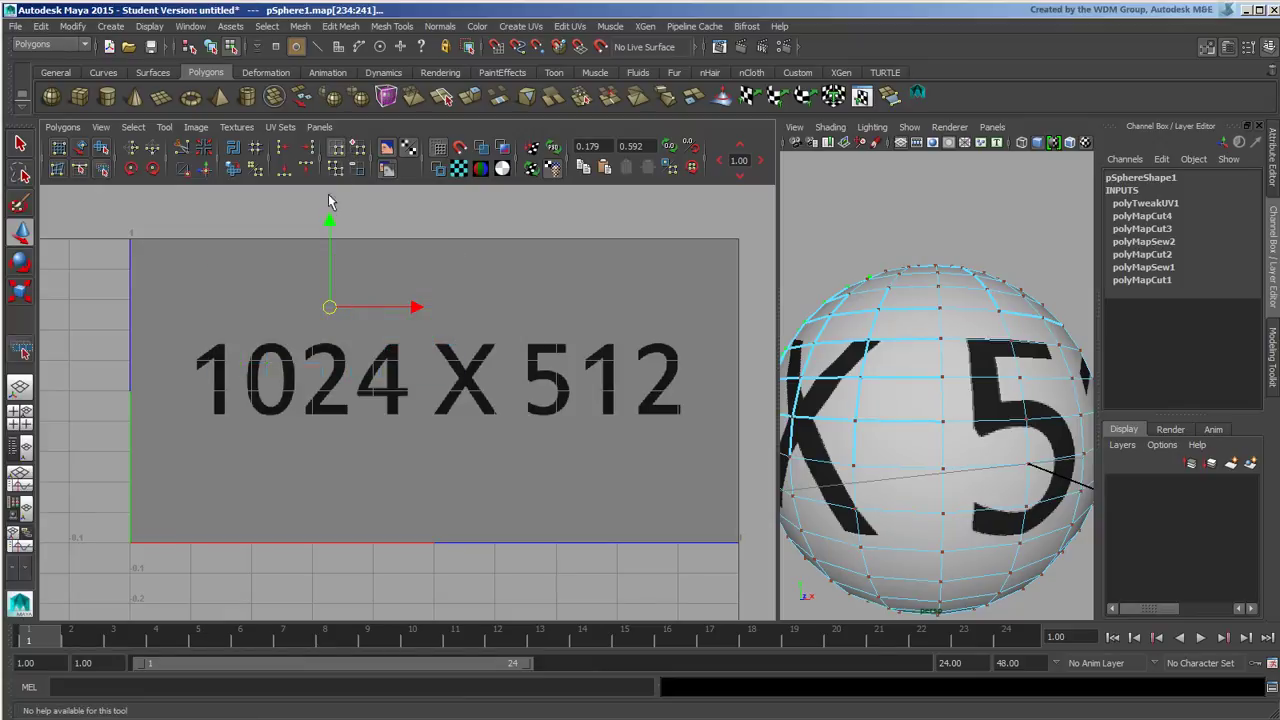
Step: Turn off the isolated view, look over the Isolate Select commands and deselect the UVs
left_click(337, 149)
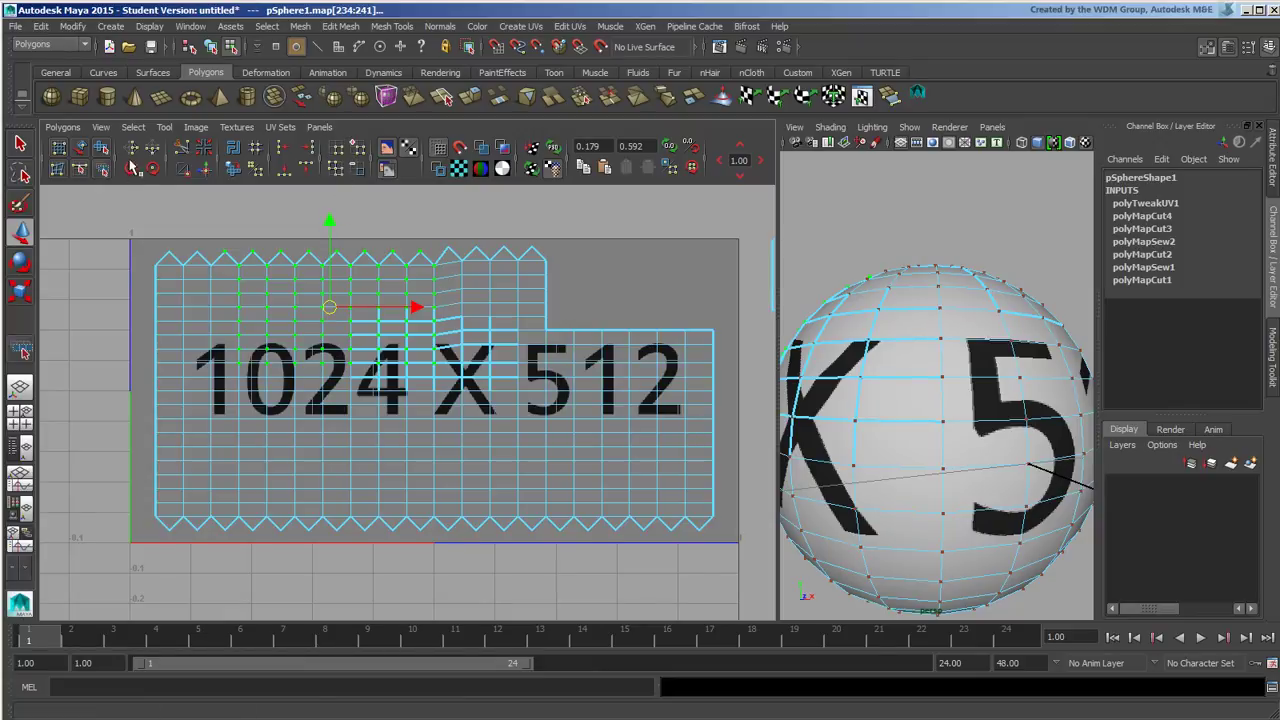
left_click(101, 127)
mouse_move(179, 198)
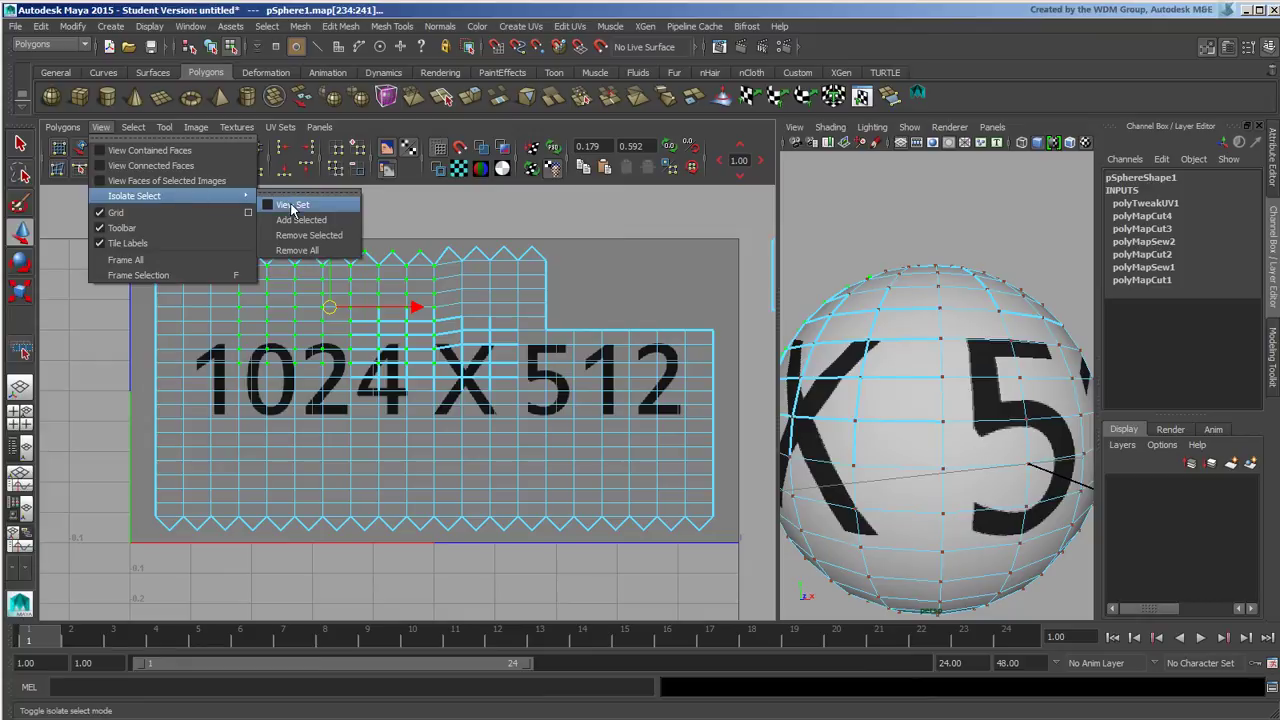
left_click(462, 222)
middle_click_drag(498, 347, 454, 349, "alt")
right_click_drag(496, 356, 370, 362, "alt")
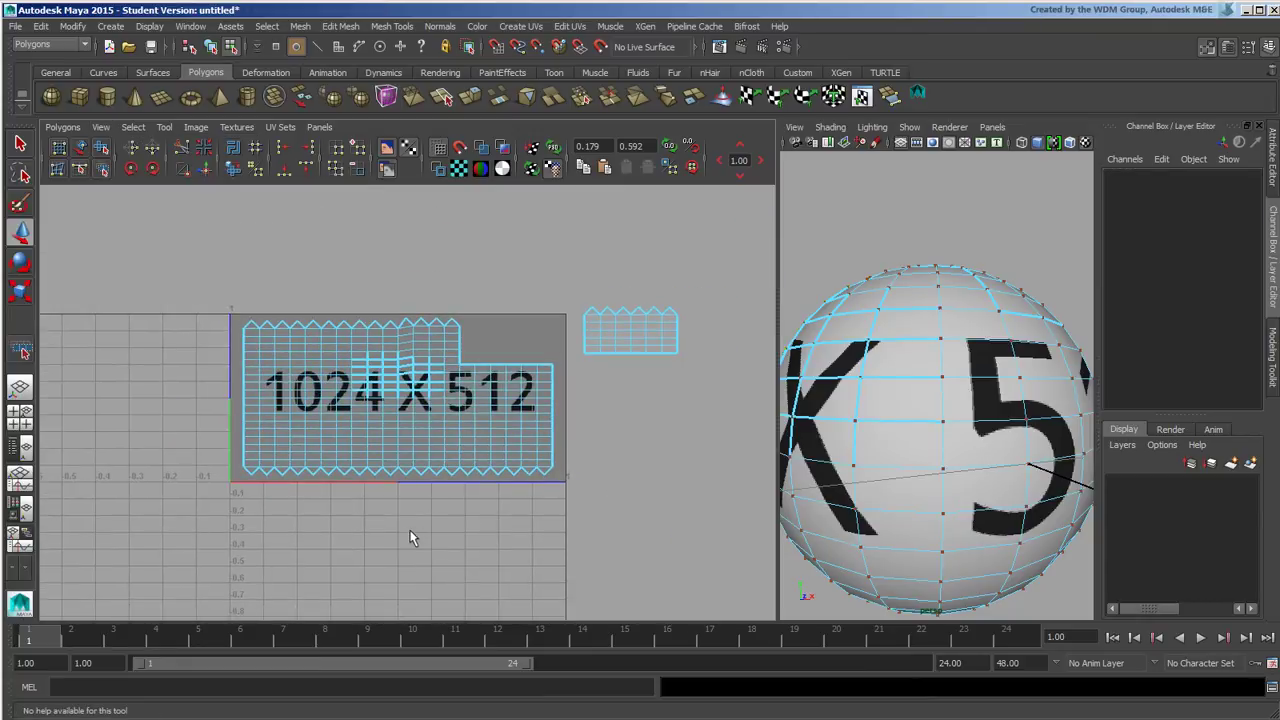